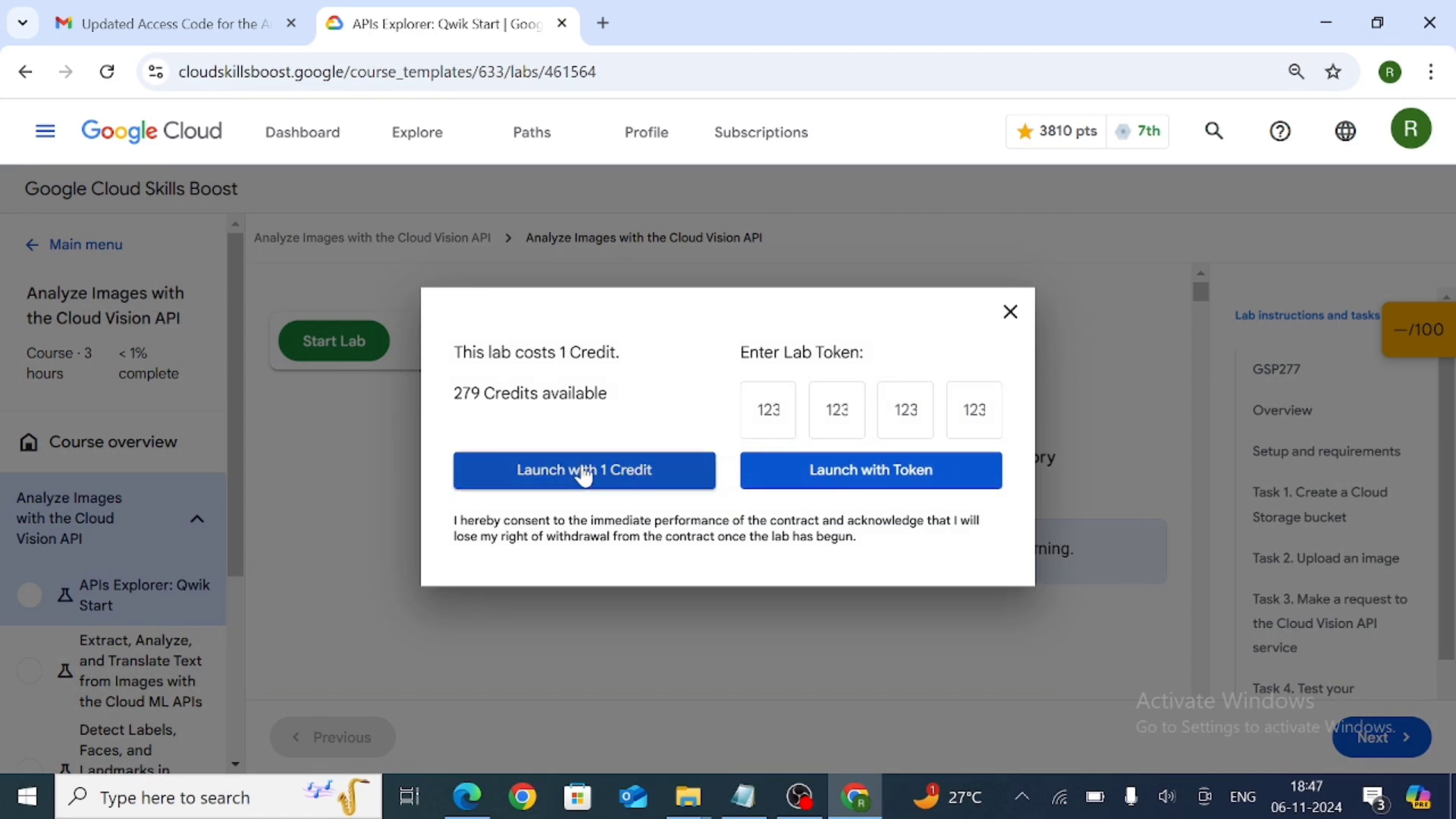
Step: Launch the APIs Explorer: Qwik Start lab with 1 credit and submit the prefilled student username in the Google Cloud console sign-in
click(583, 469)
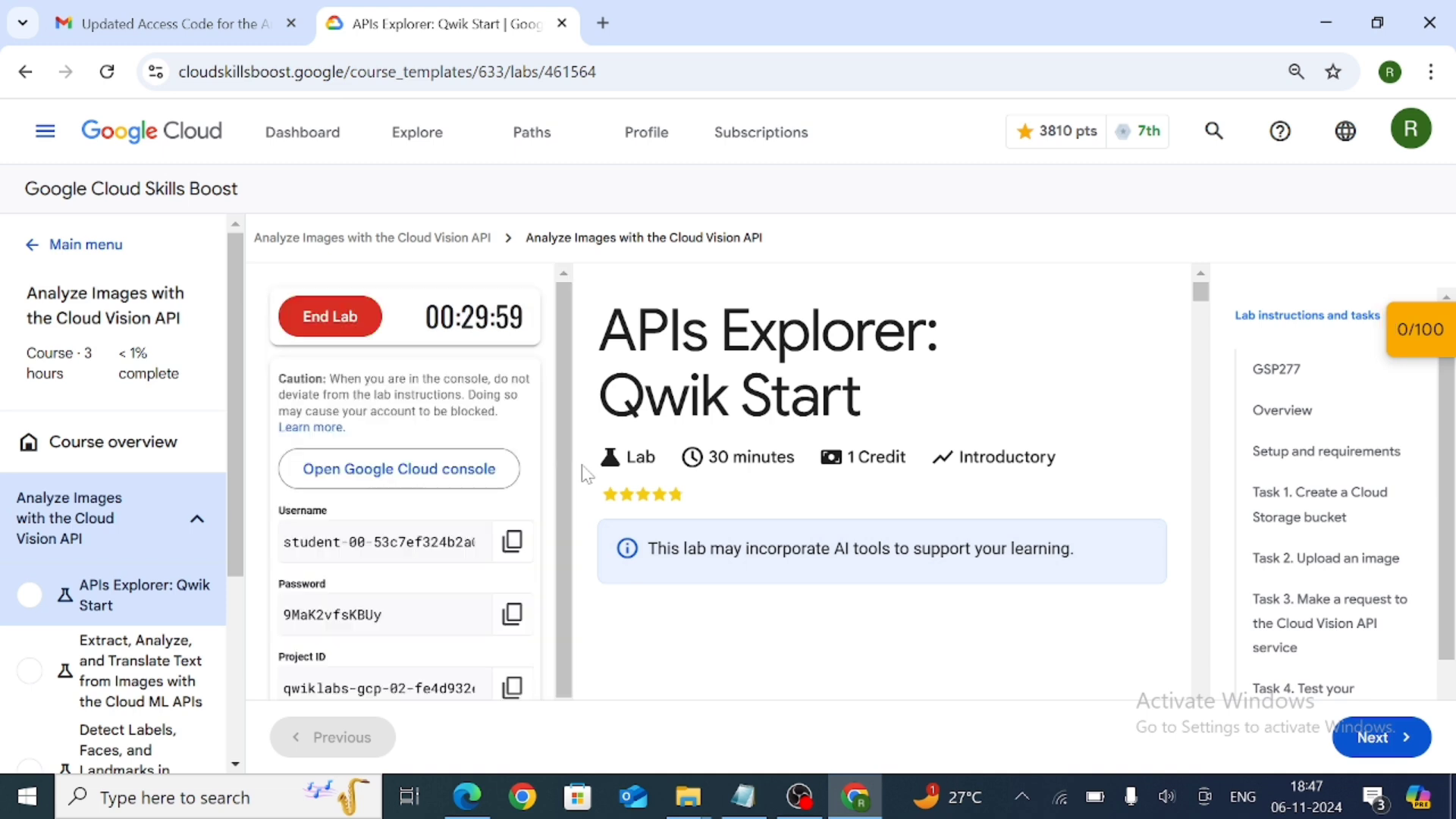
click(445, 485)
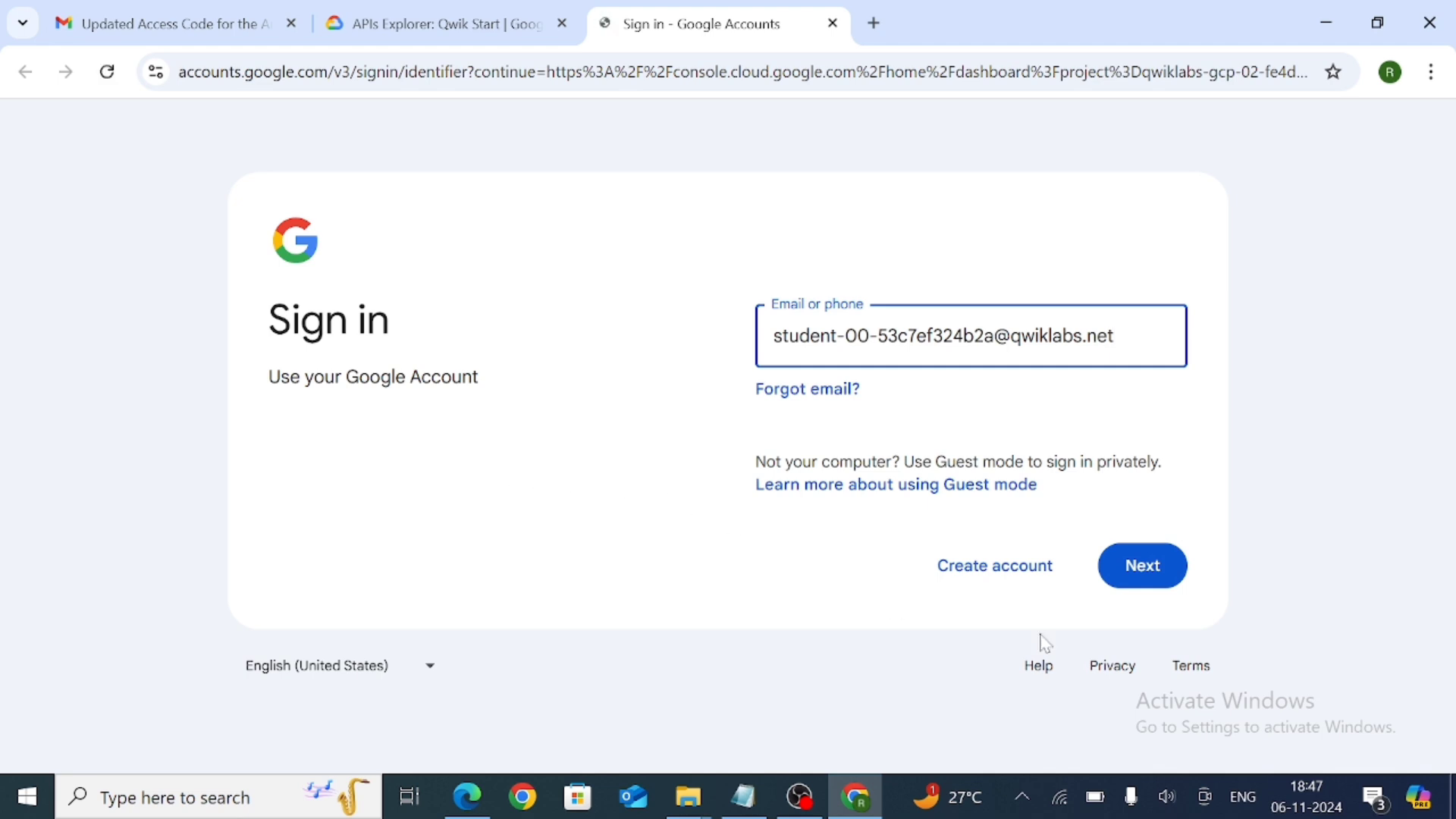
click(1118, 588)
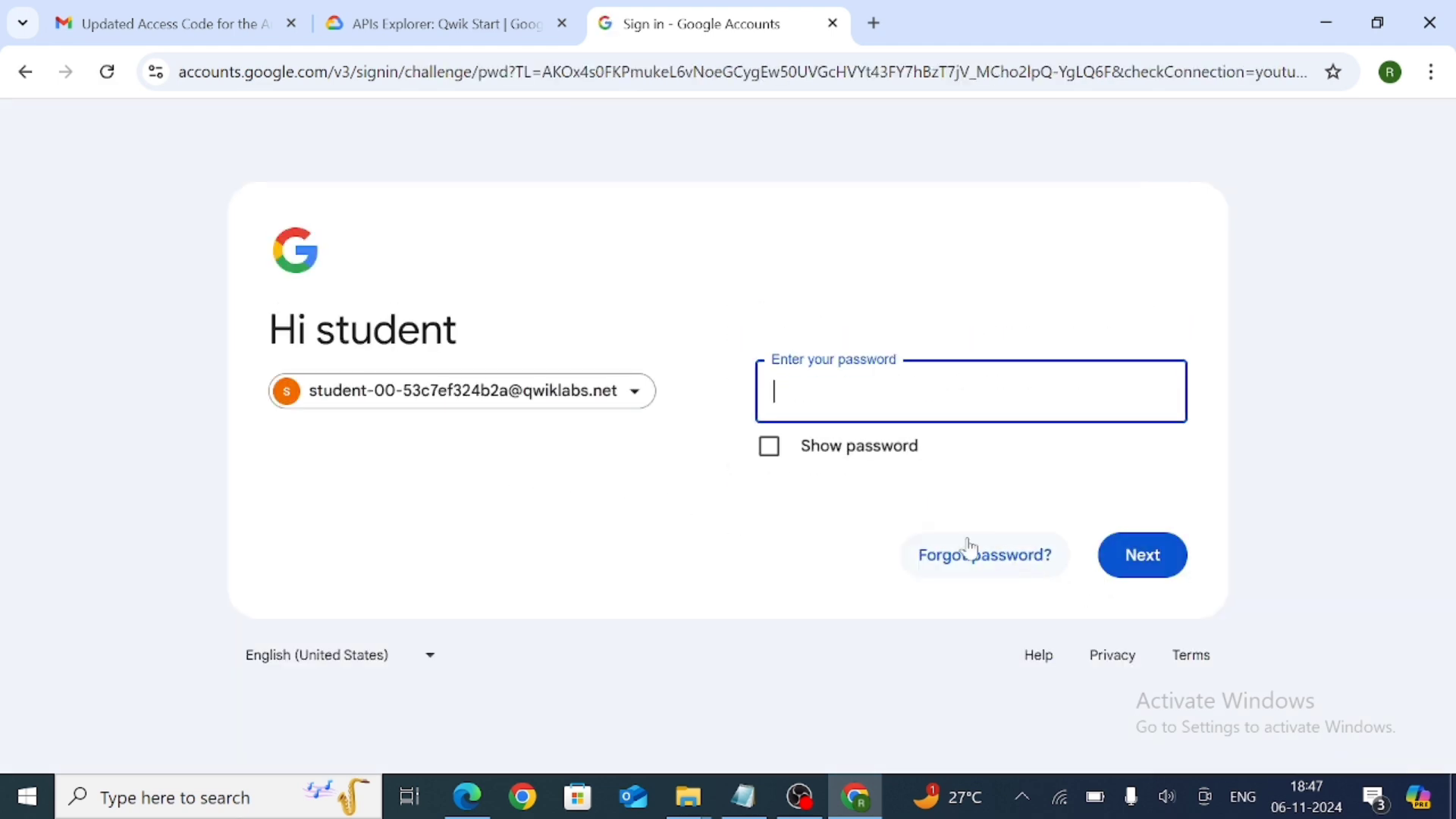
Step: Copy the lab account password from the lab page and sign in to the Google Cloud console with it
click(419, 19)
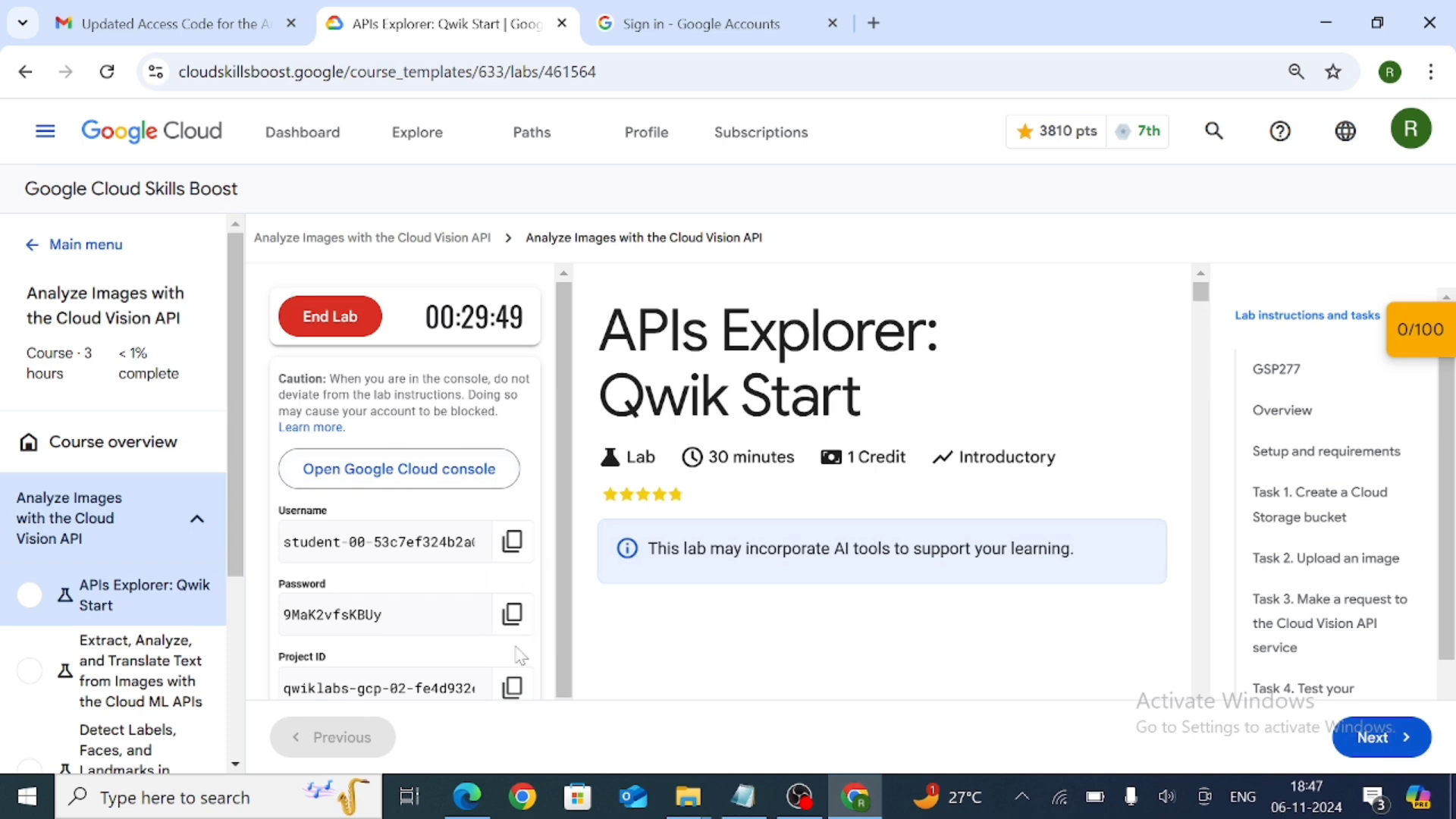
click(512, 613)
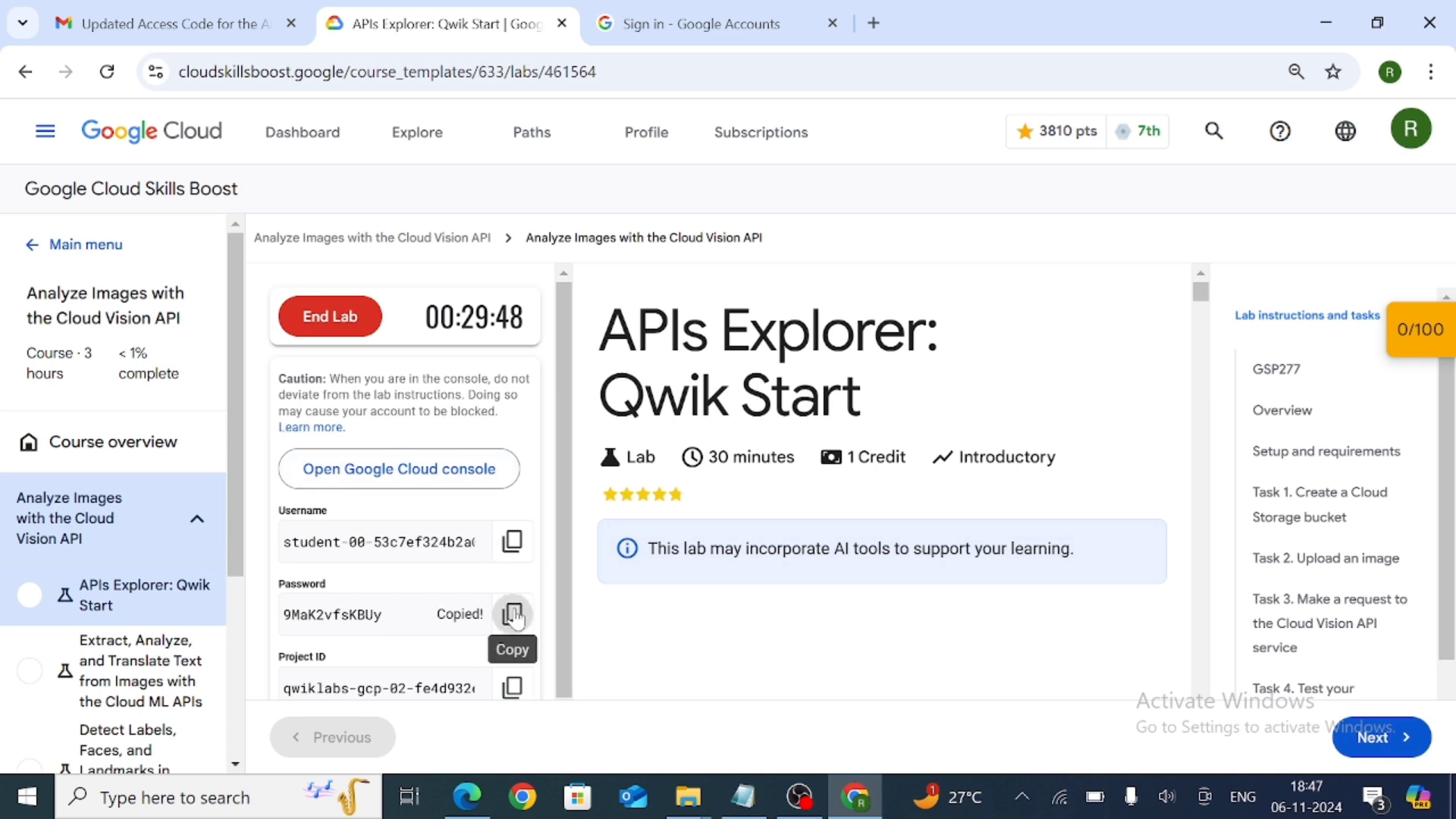
click(762, 29)
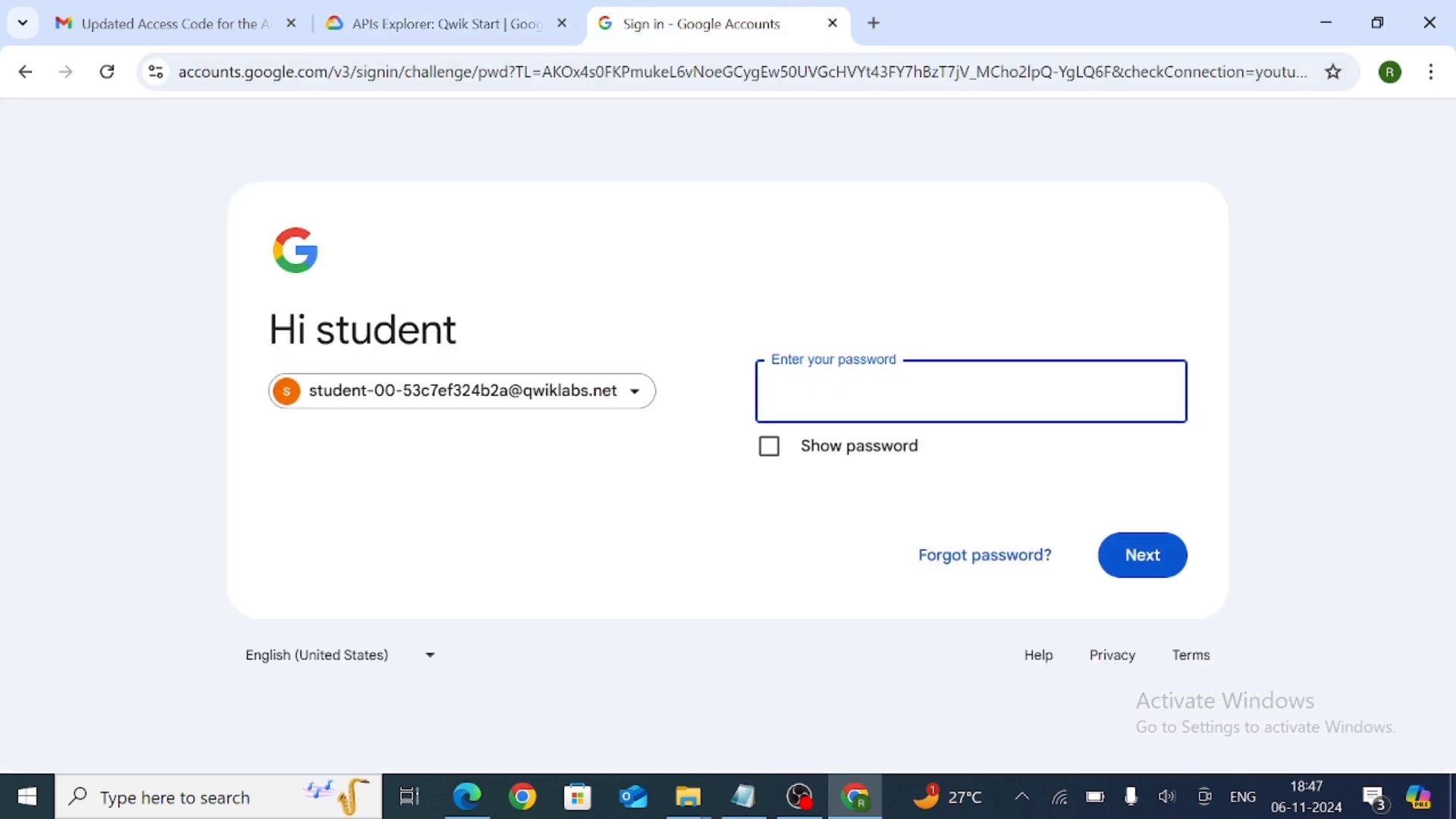
key(ctrl+v)
click(1133, 573)
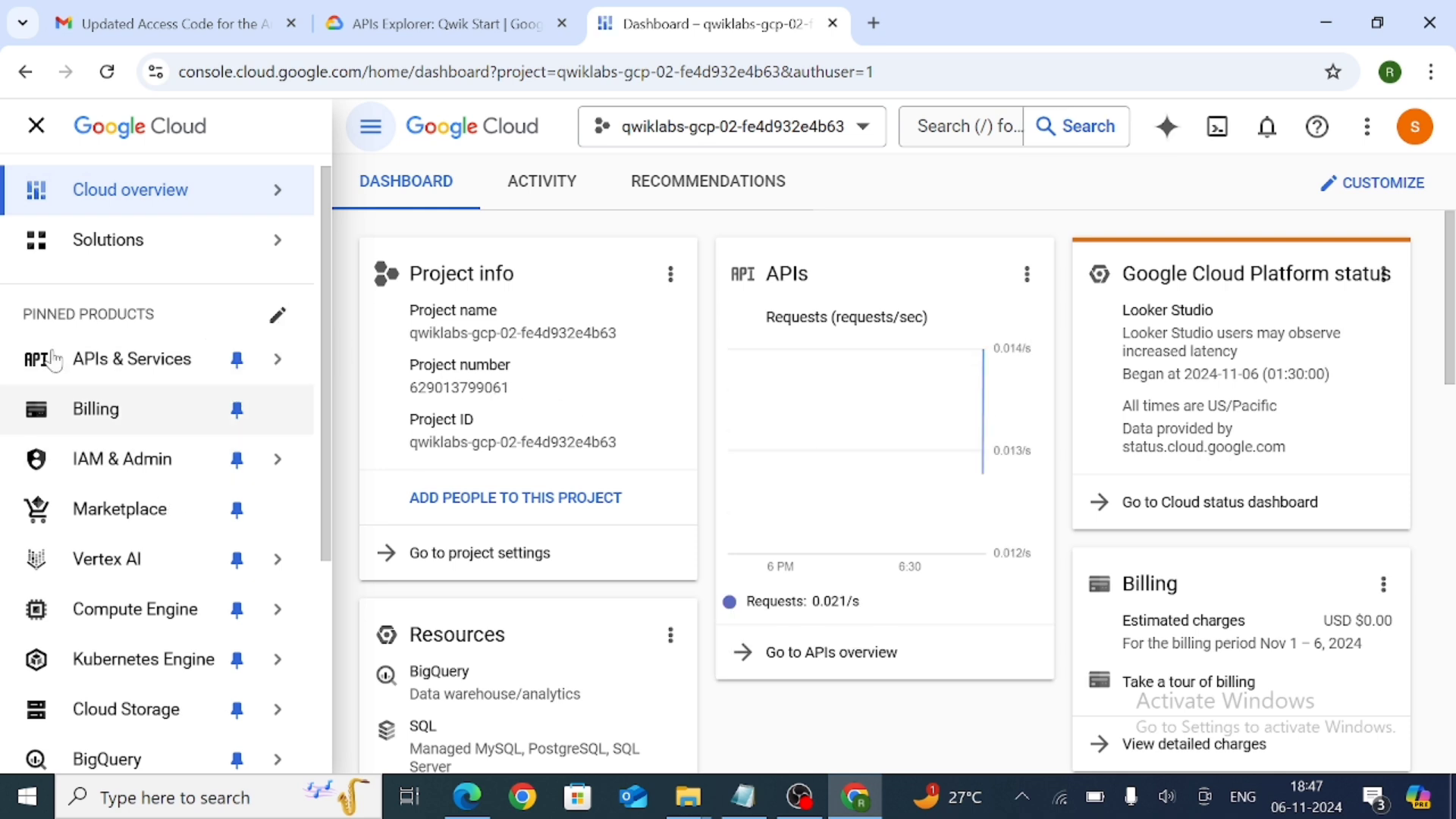
Step: Go to the Cloud Storage buckets list and start creating a new bucket
mouse_move(114, 454)
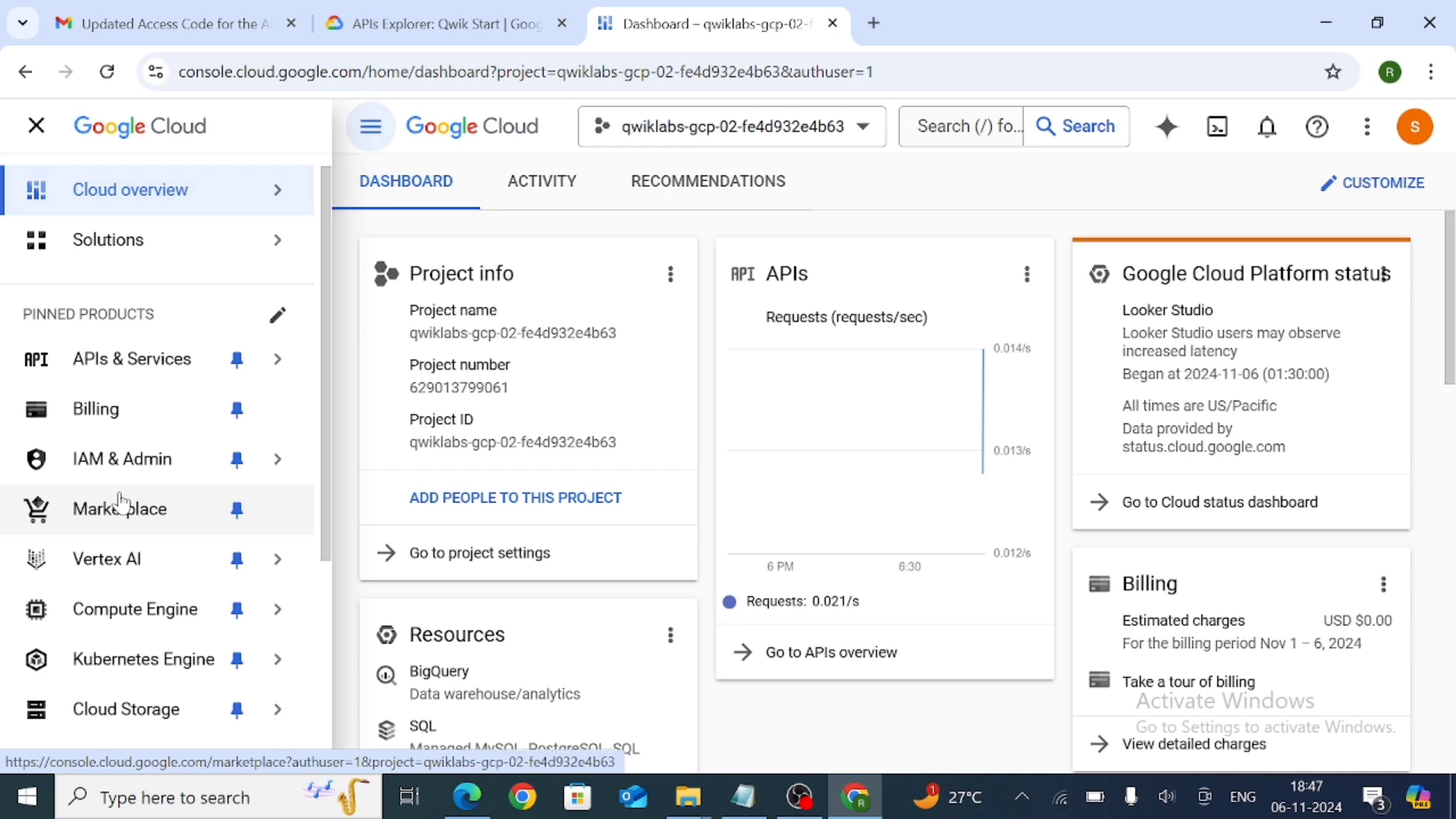
scroll(121, 502, down, 3)
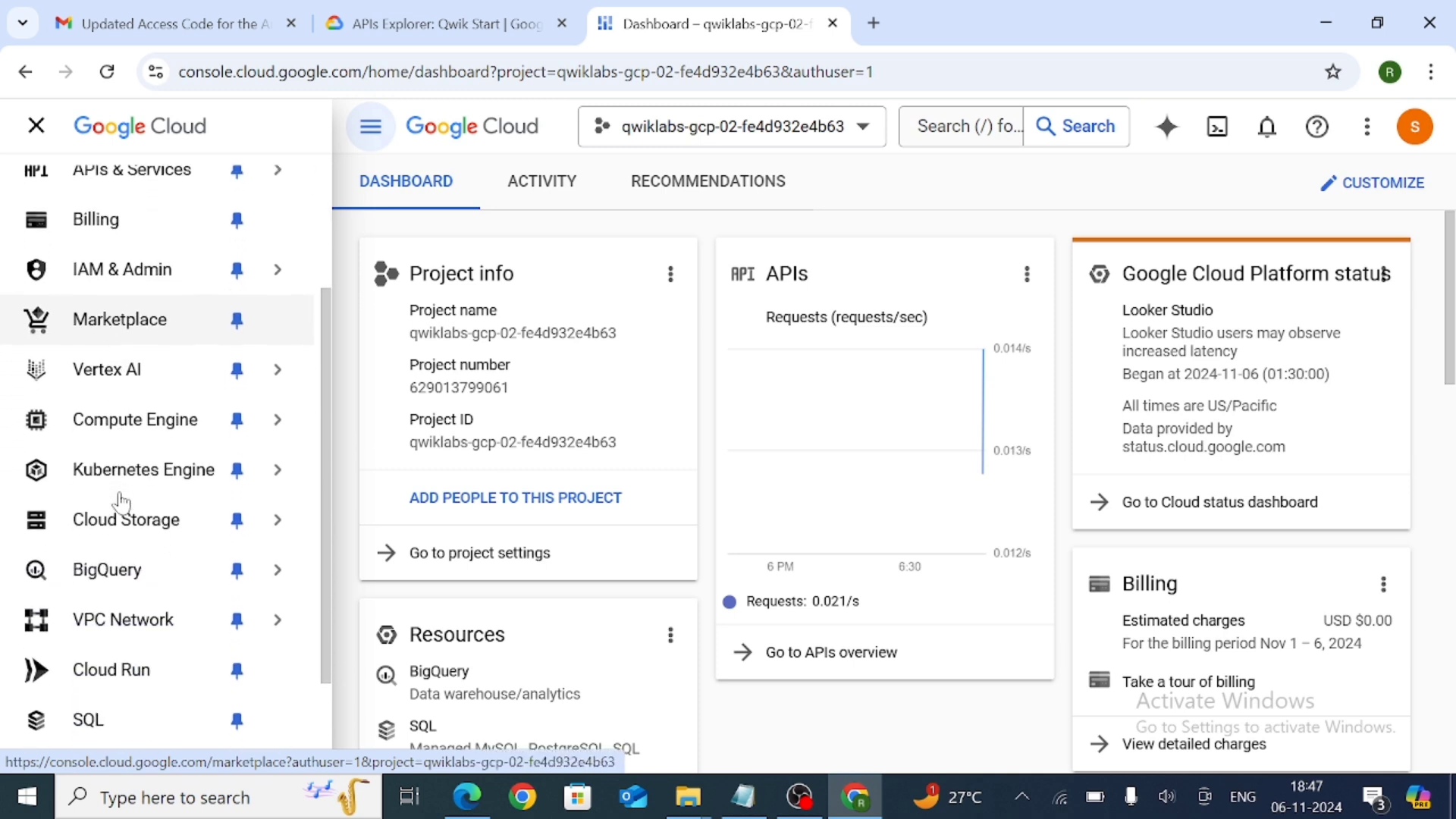
click(118, 505)
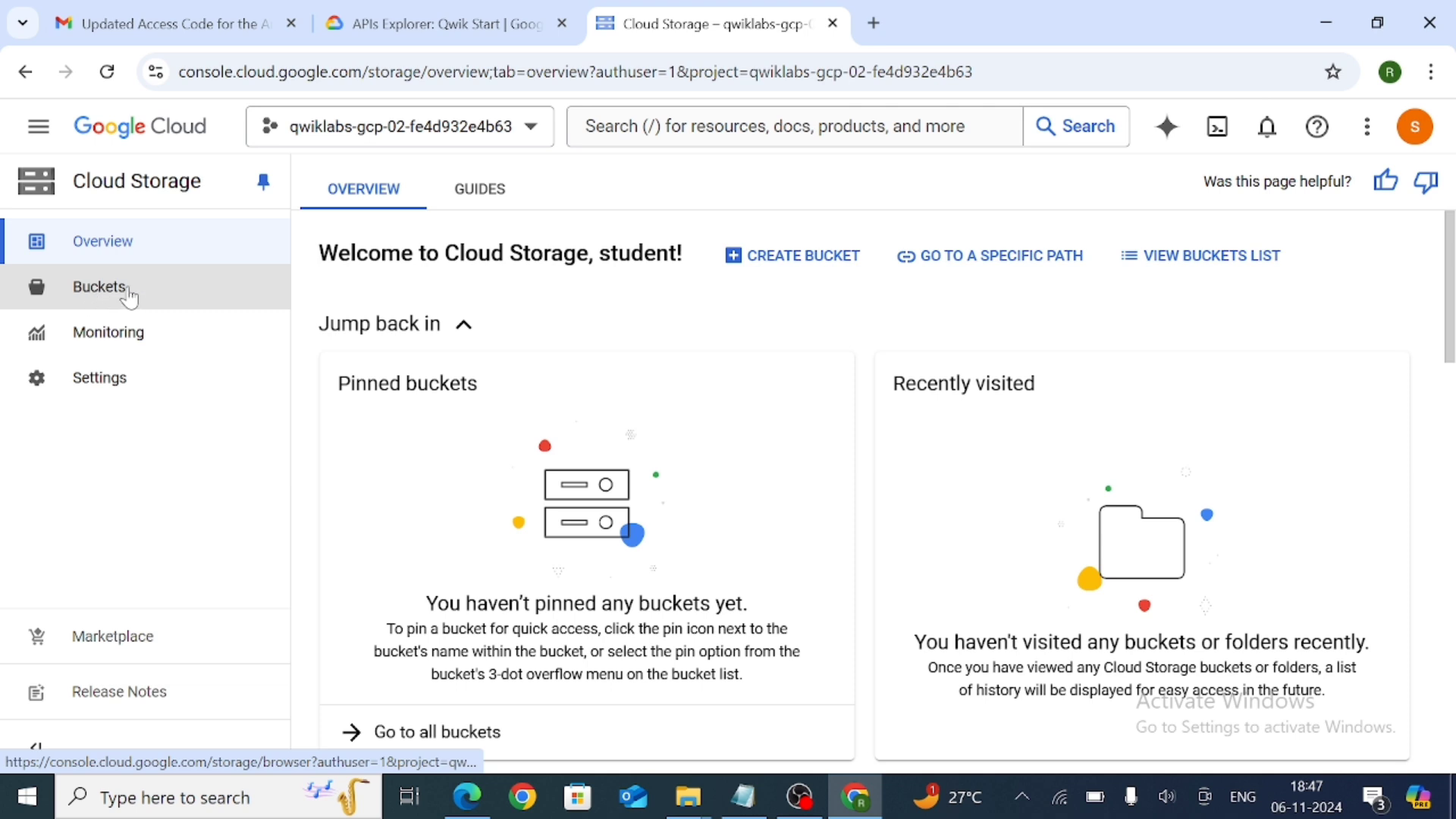
click(100, 297)
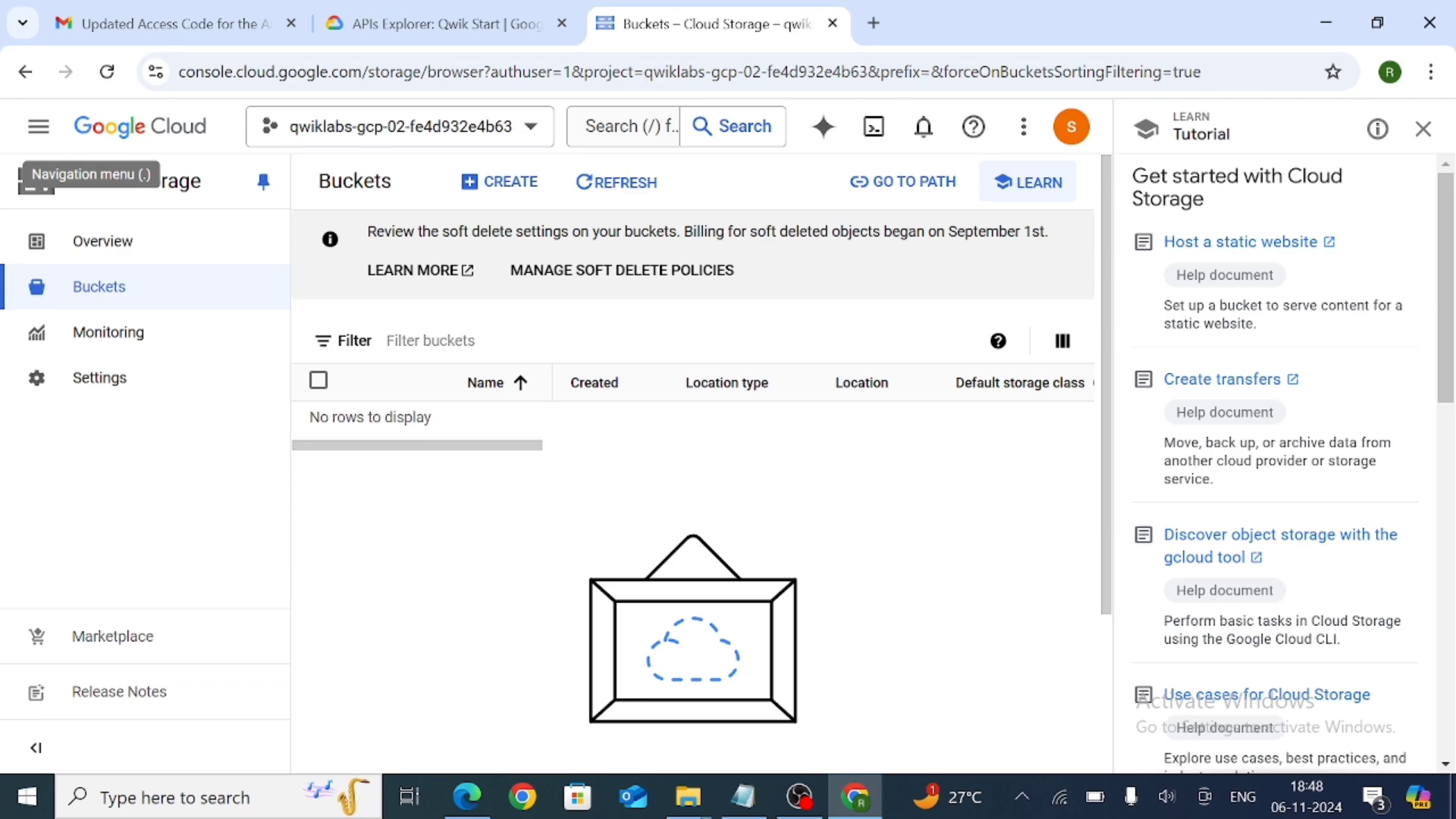
click(493, 183)
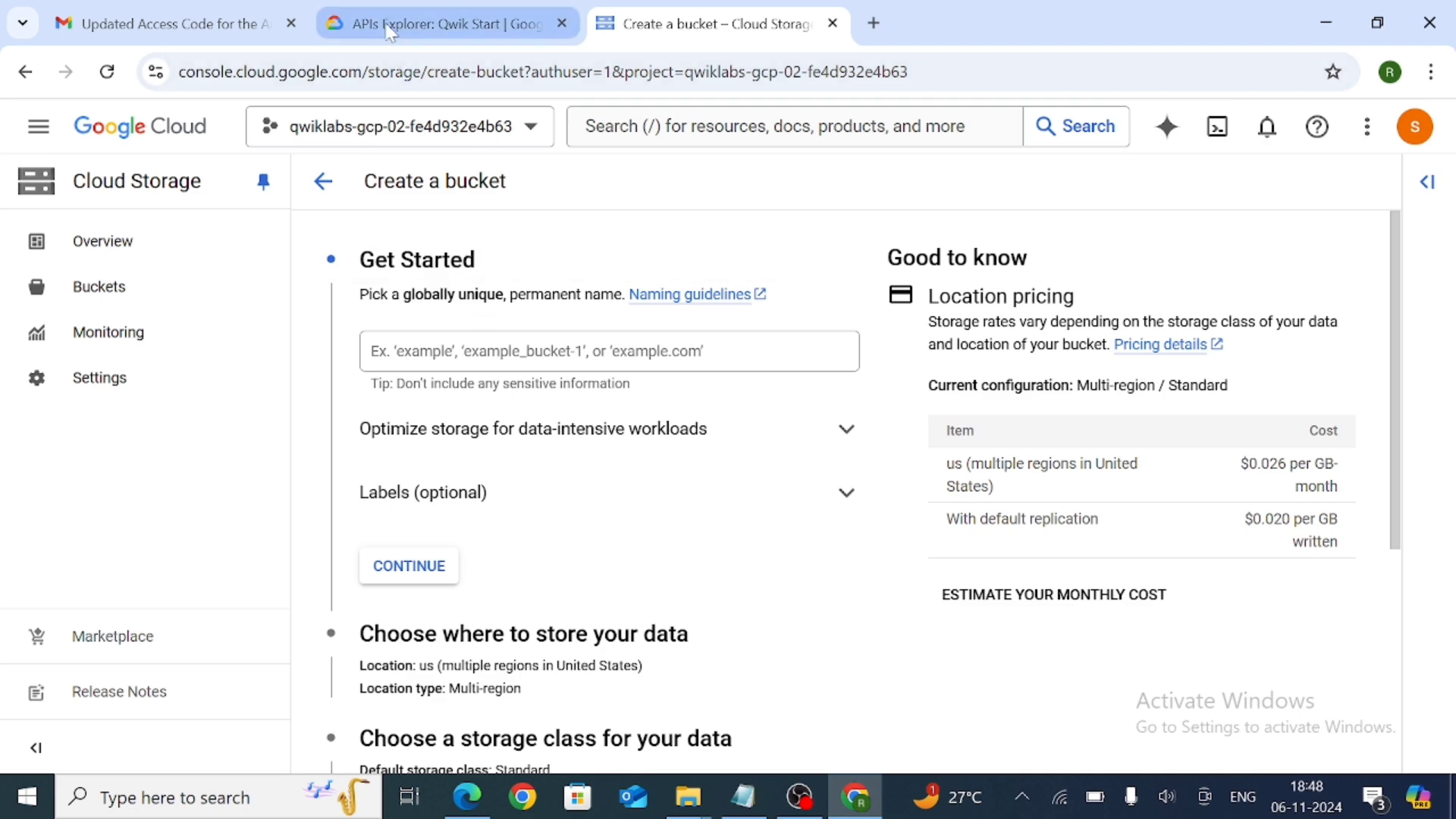
Step: Copy the project-based example name from the lab's Task 1 instructions and name the new bucket qwiklabs-gcp-02-fe4d932e4b63
click(364, 23)
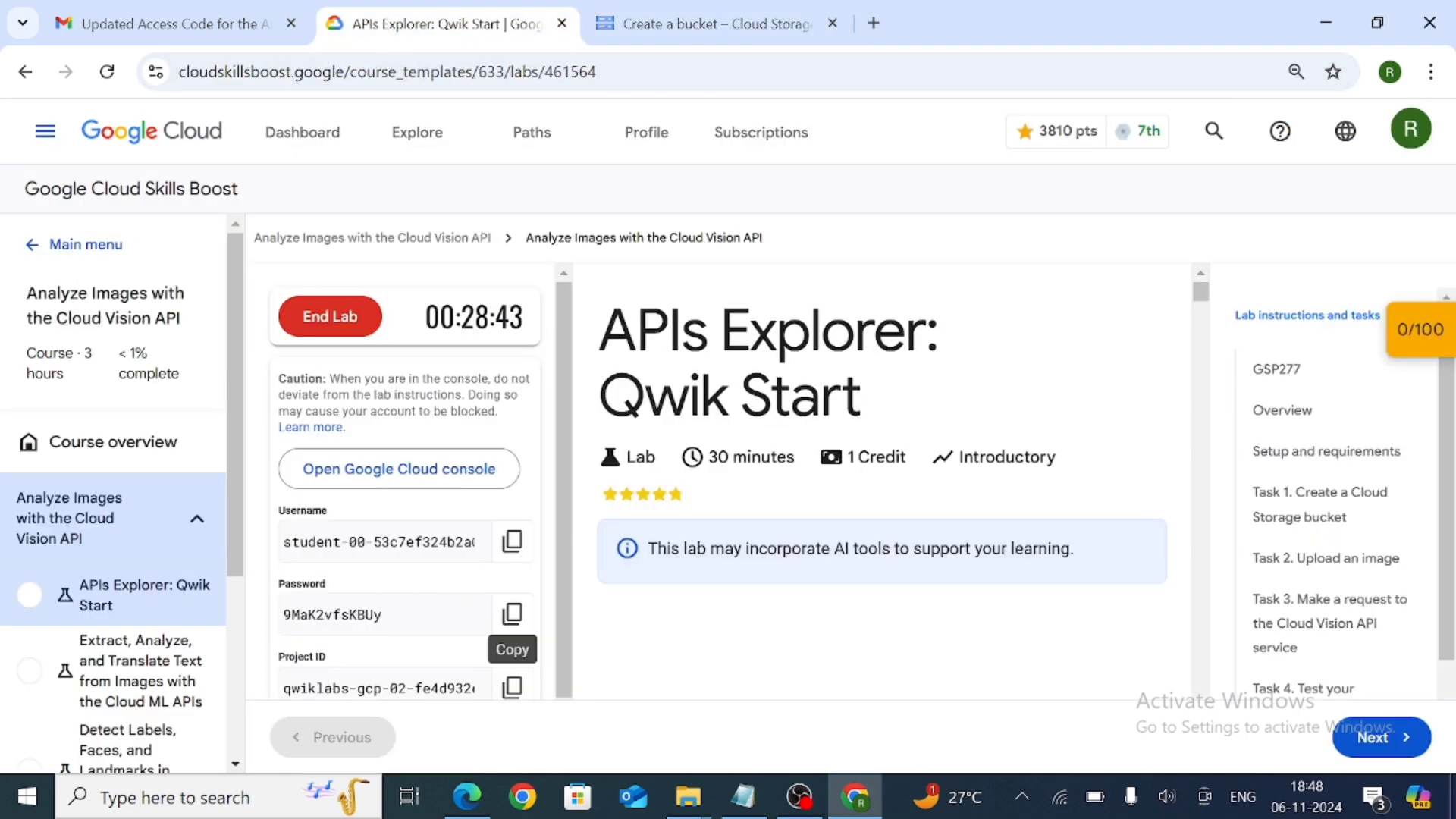
click(1367, 505)
click(1367, 506)
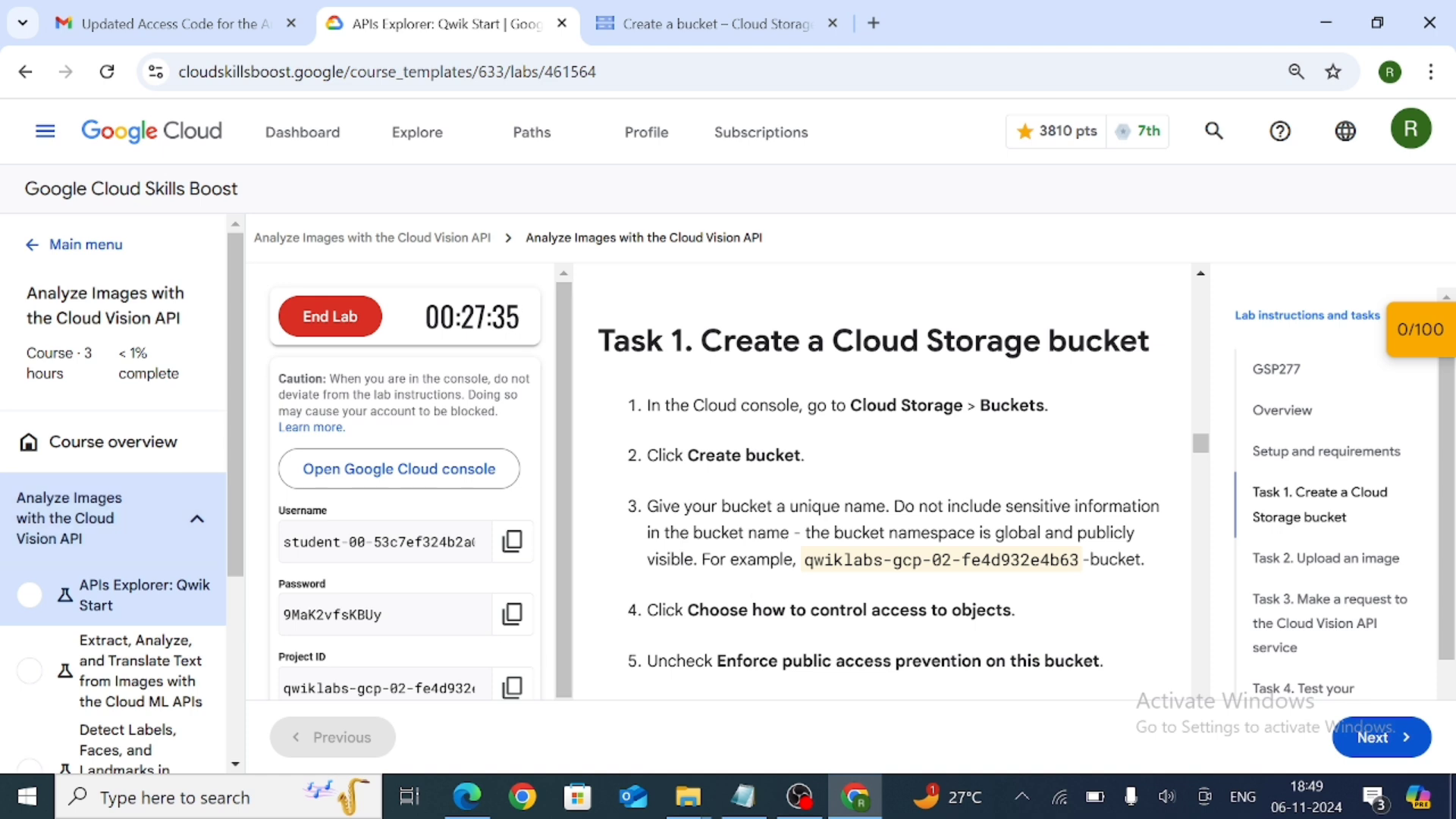
drag(803, 560, 1080, 560)
right_click(1080, 561)
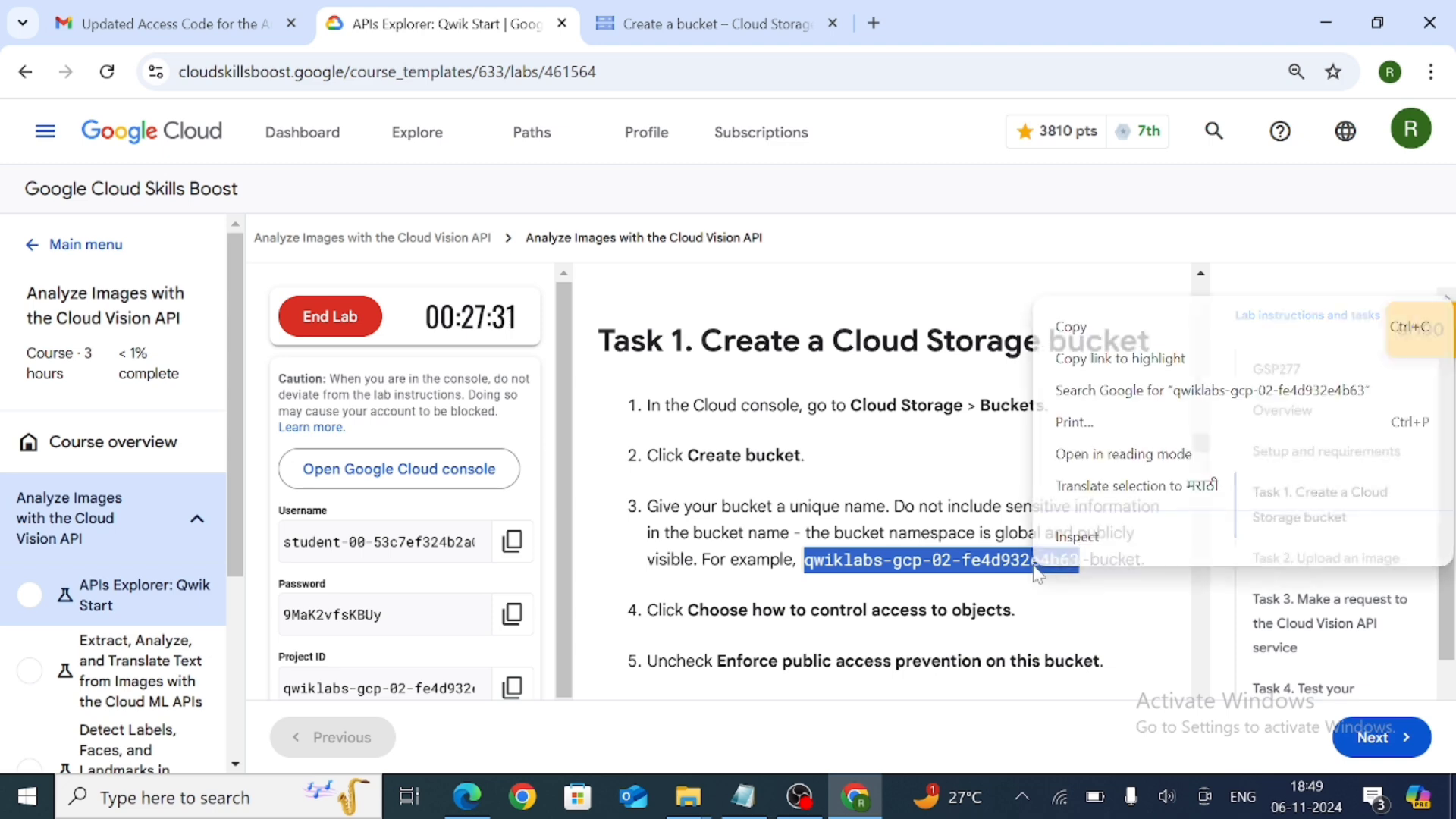
click(1084, 328)
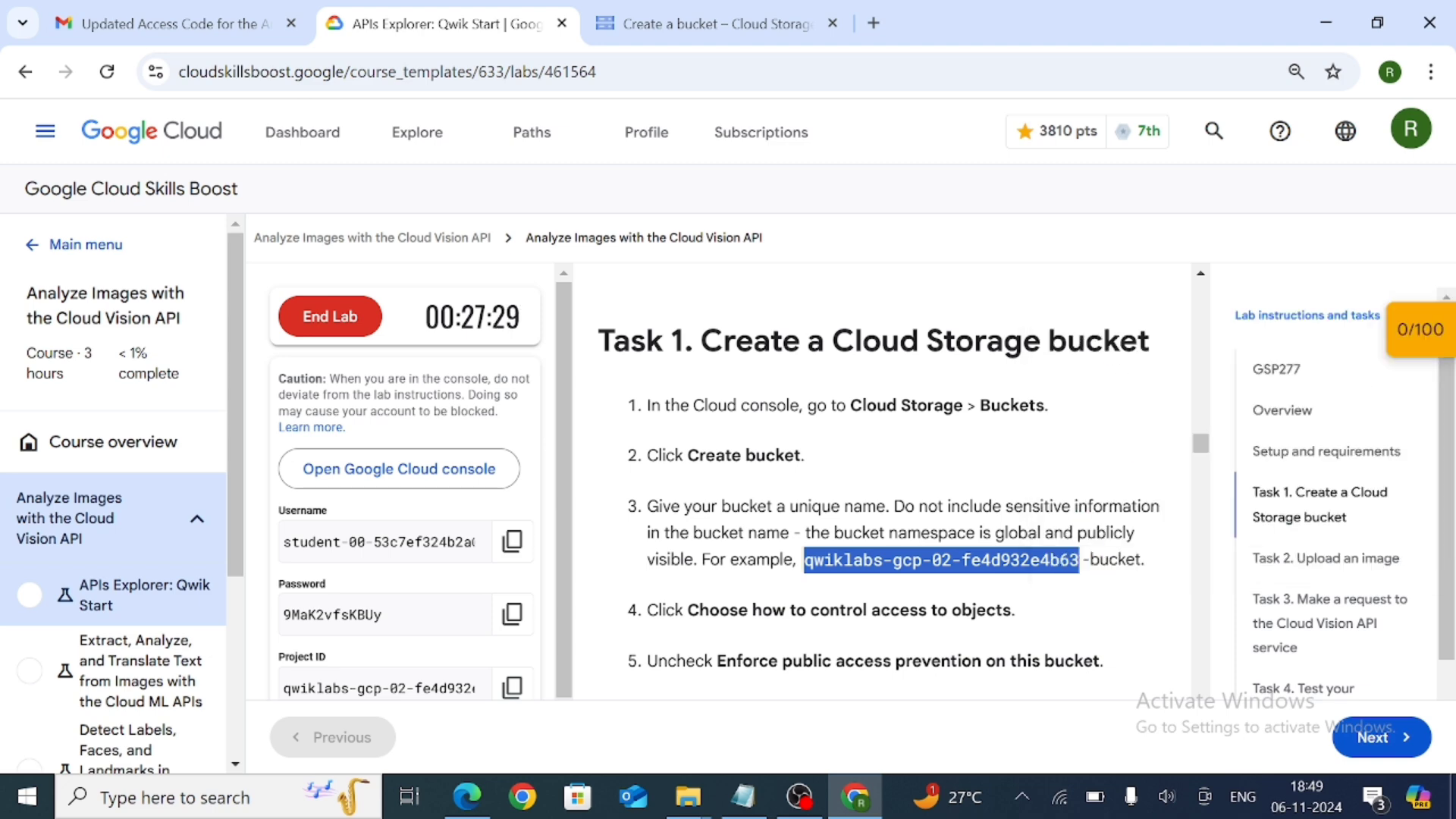
click(713, 24)
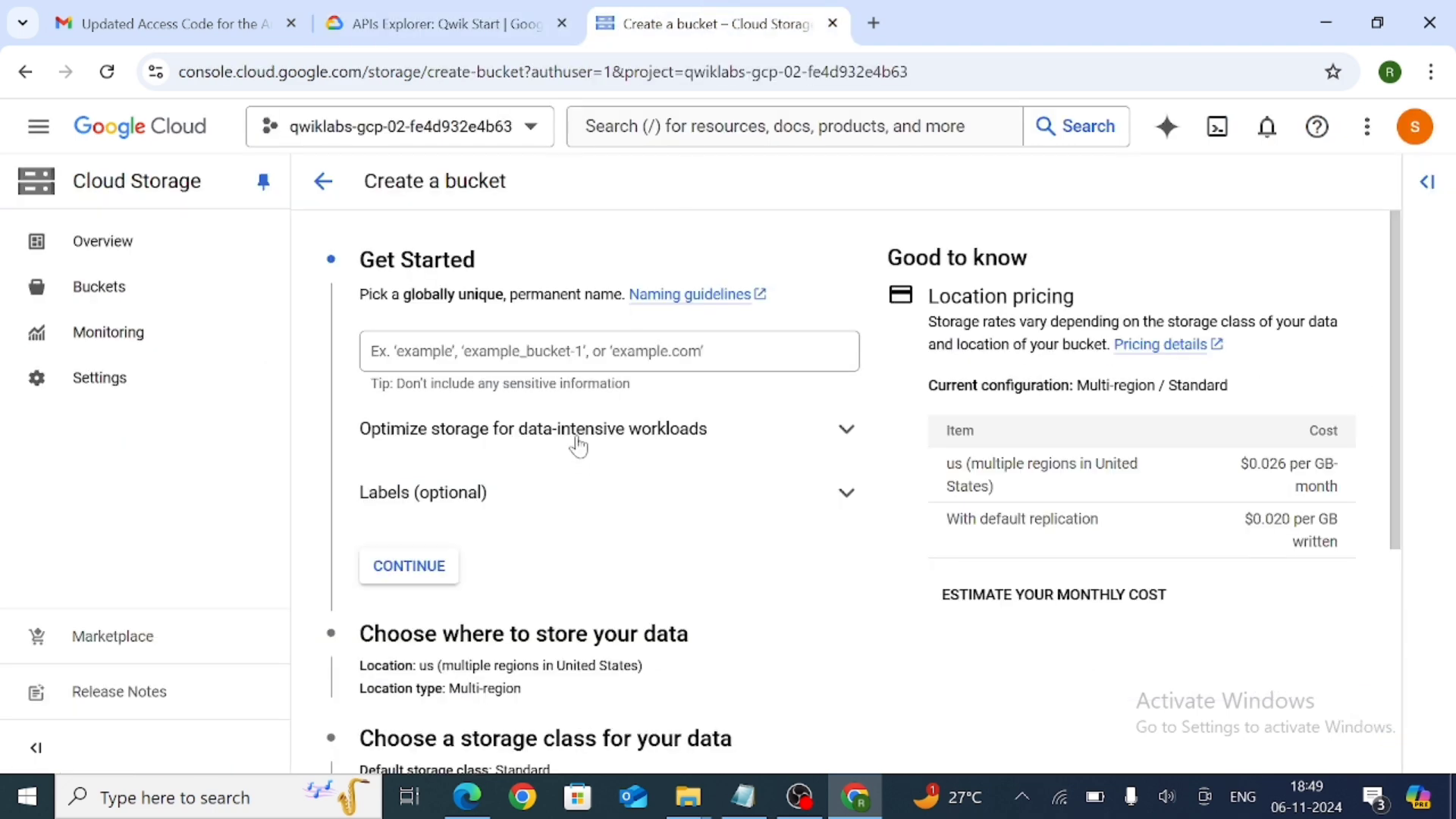
click(512, 351)
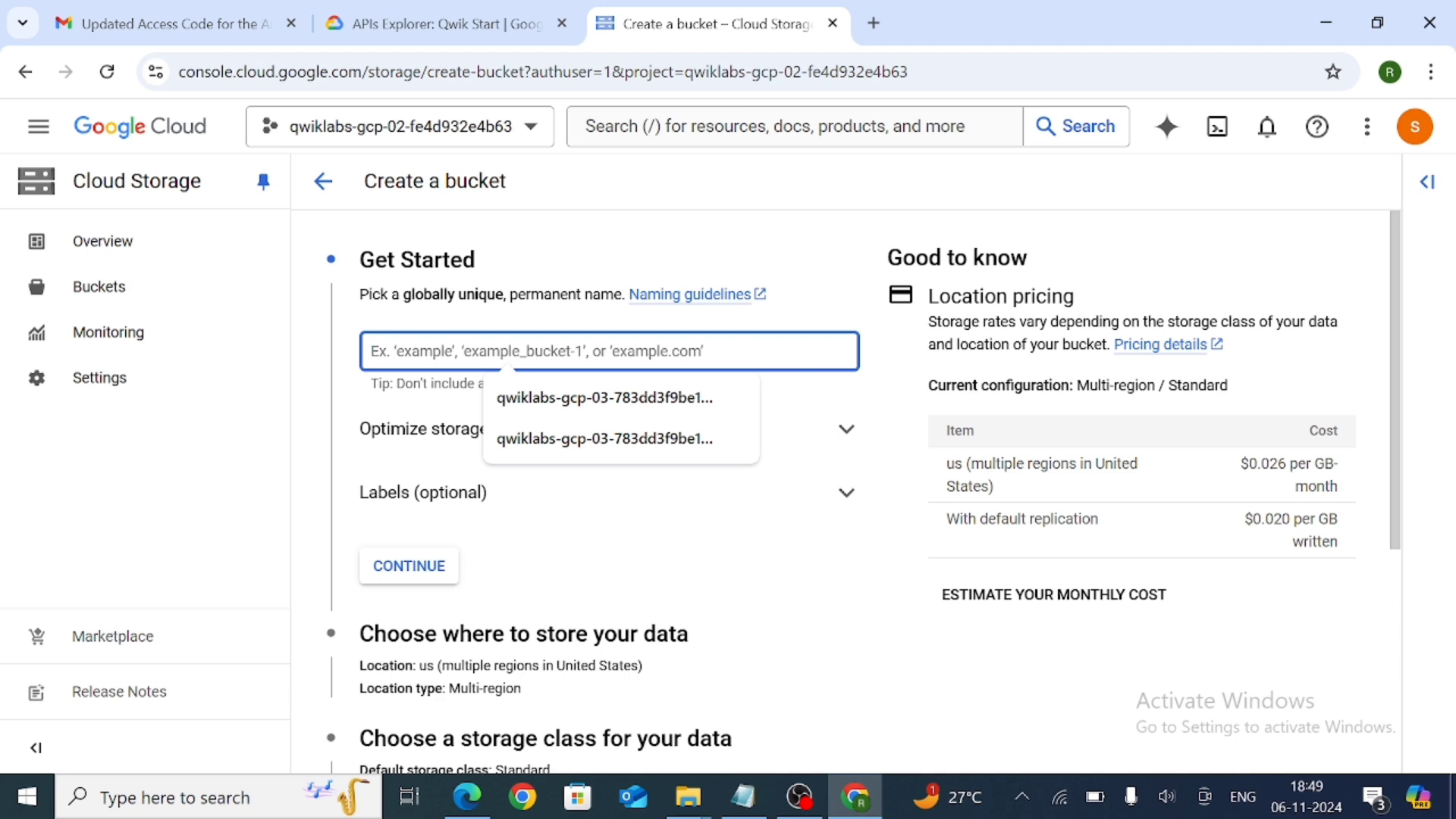
key(ctrl+v)
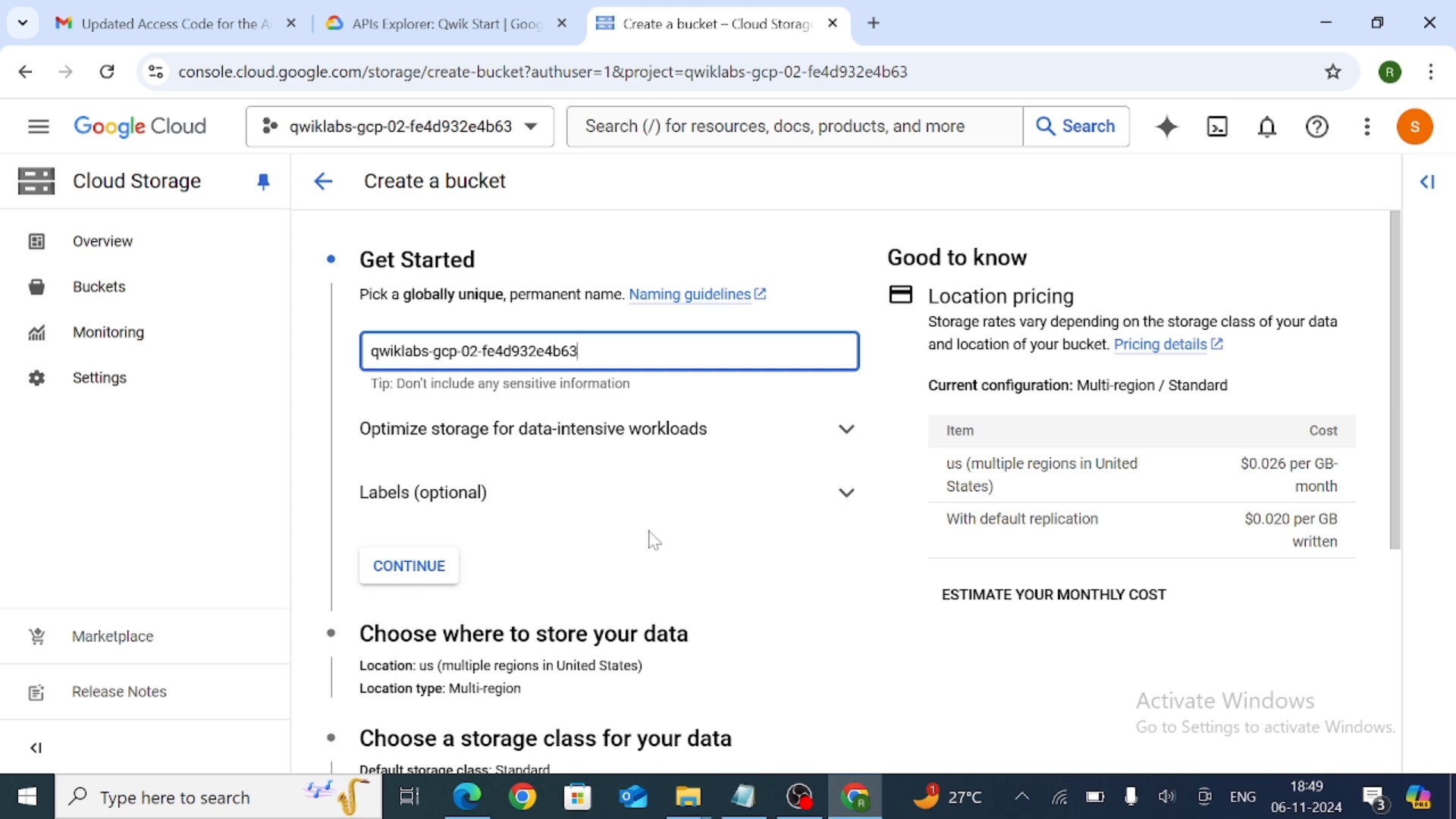
Step: Create the bucket with public access prevention not enforced and access control set to Fine-grained
scroll(654, 540, down, 3)
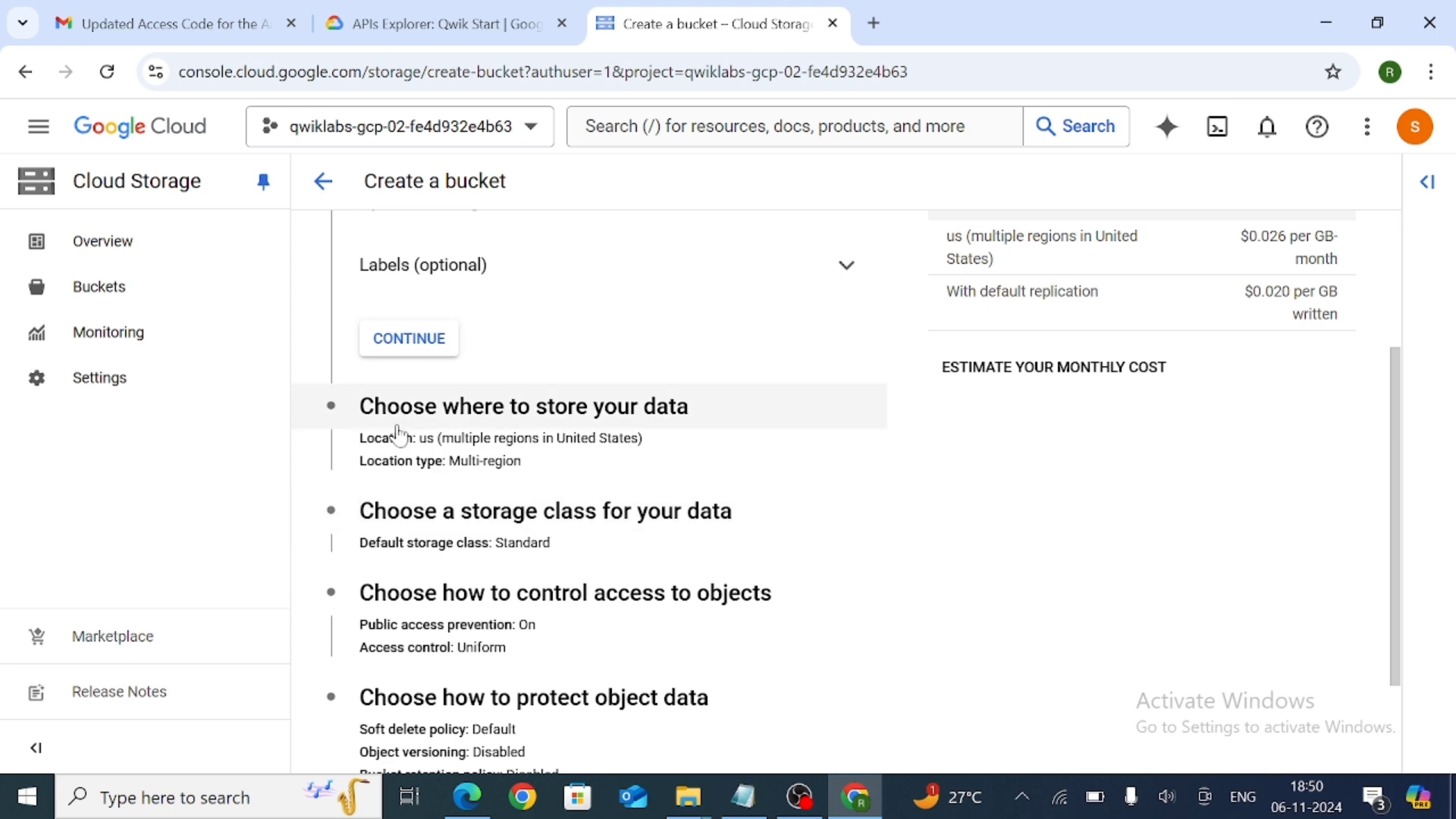
click(466, 616)
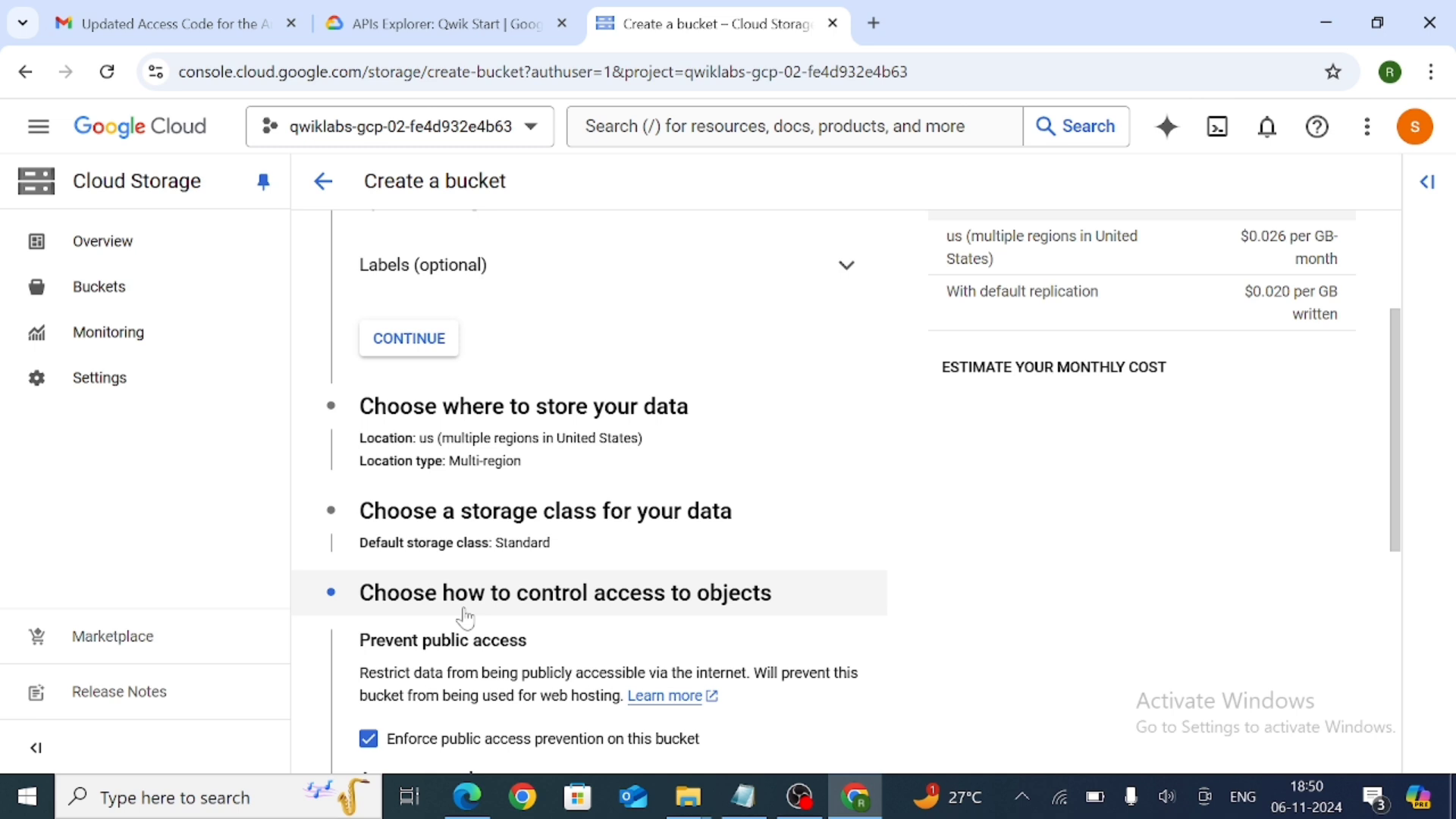
scroll(467, 617, down, 3)
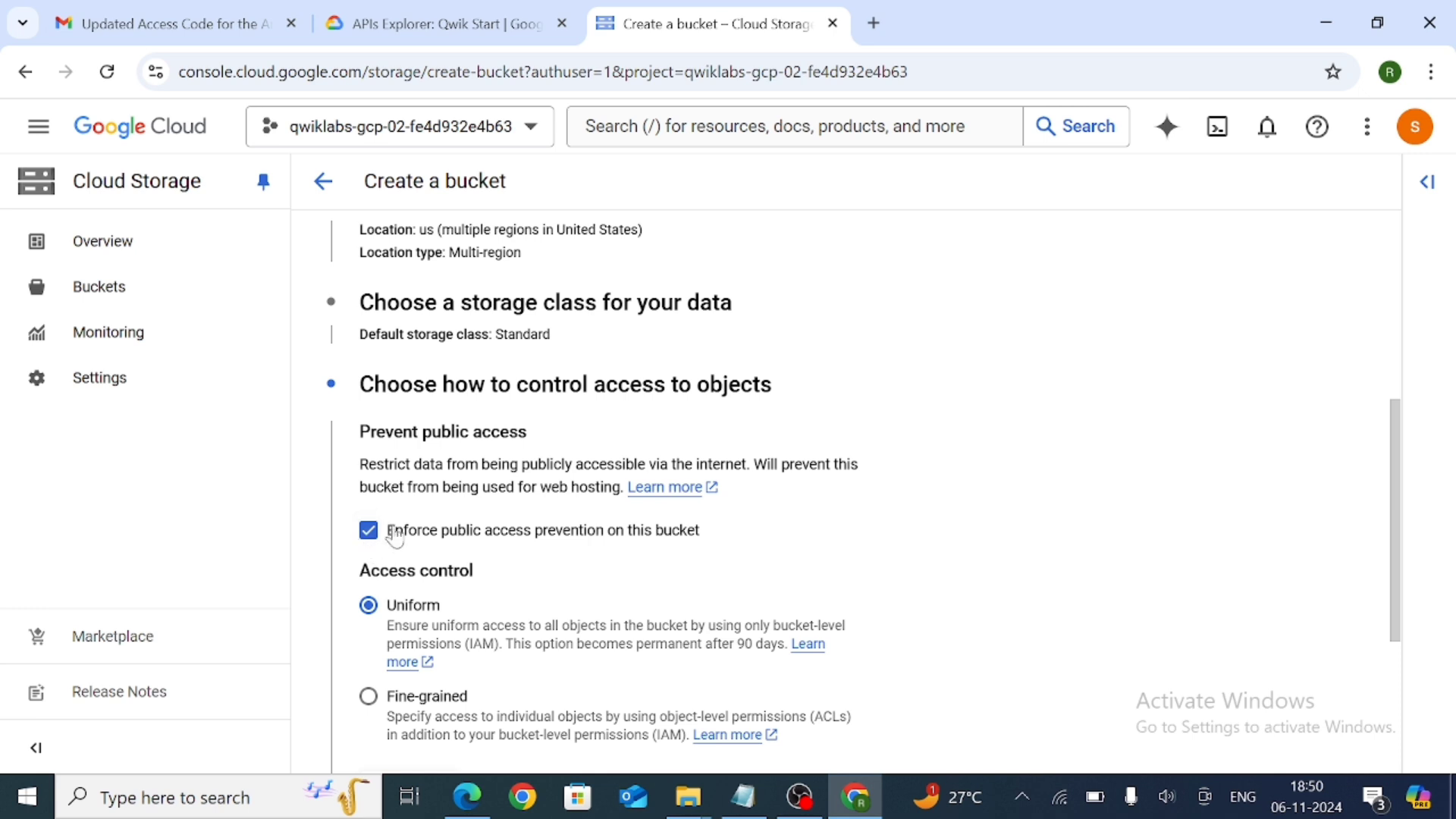
click(367, 532)
scroll(507, 580, down, 3)
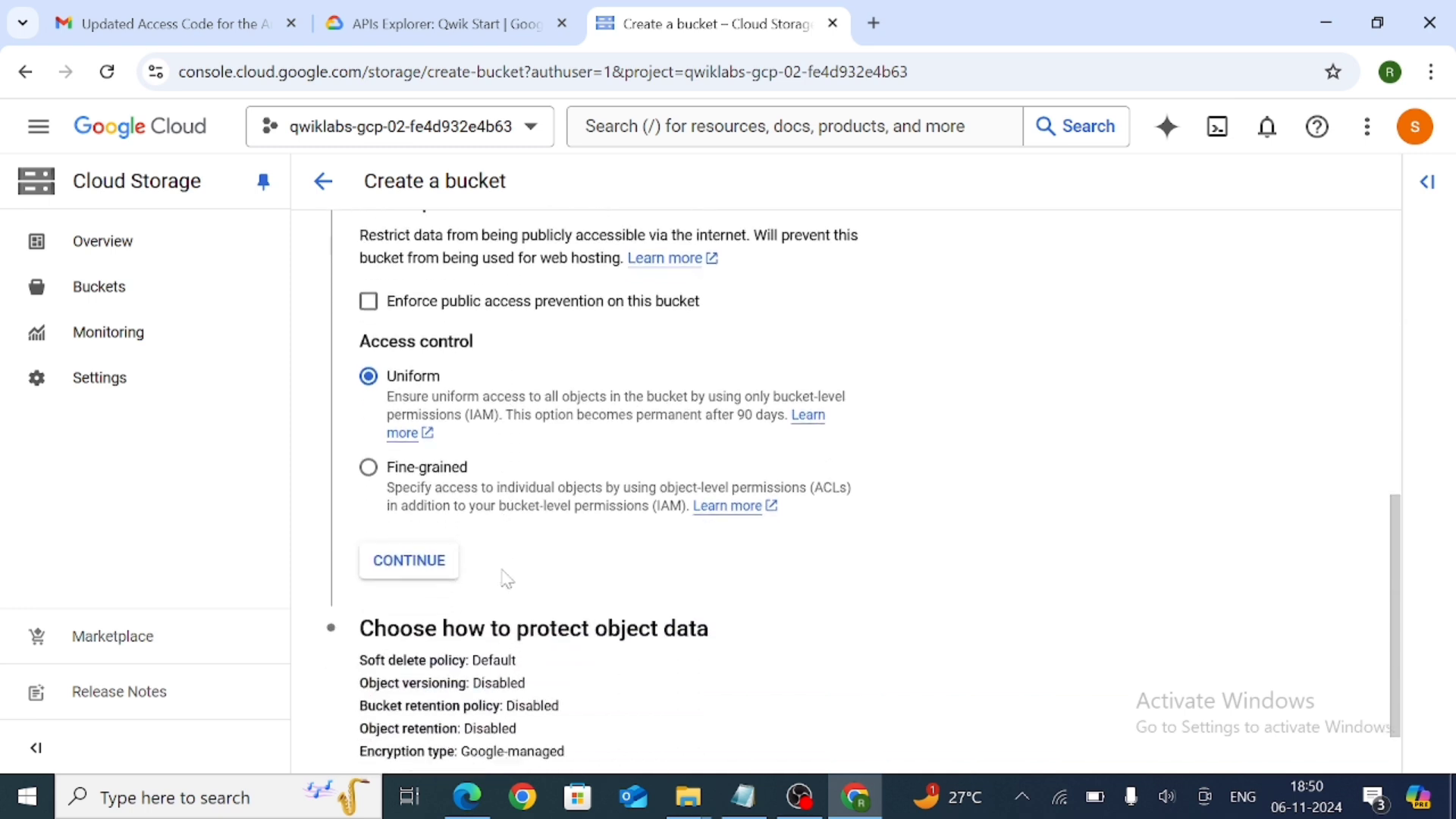
click(369, 452)
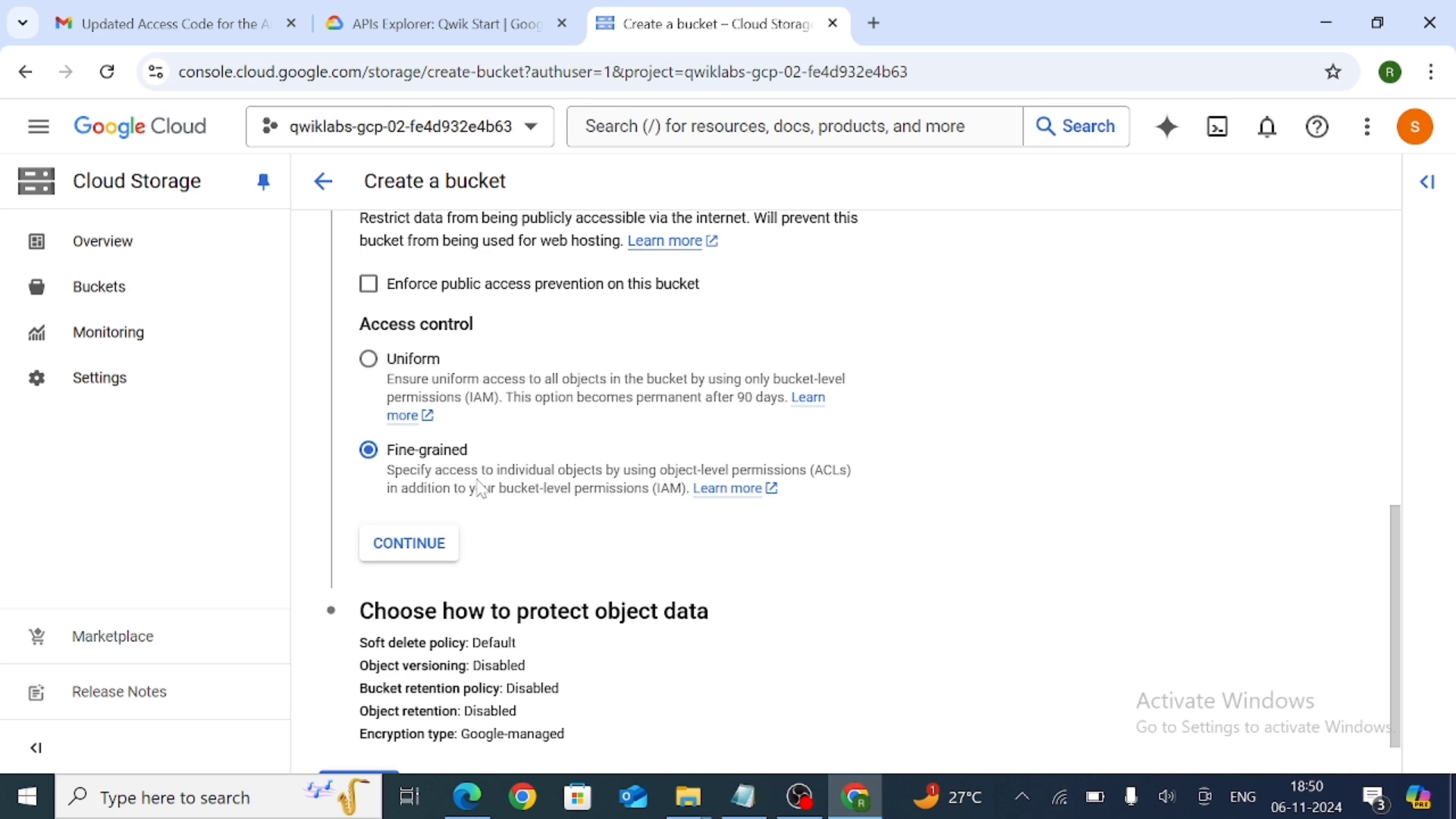
scroll(479, 489, down, 1)
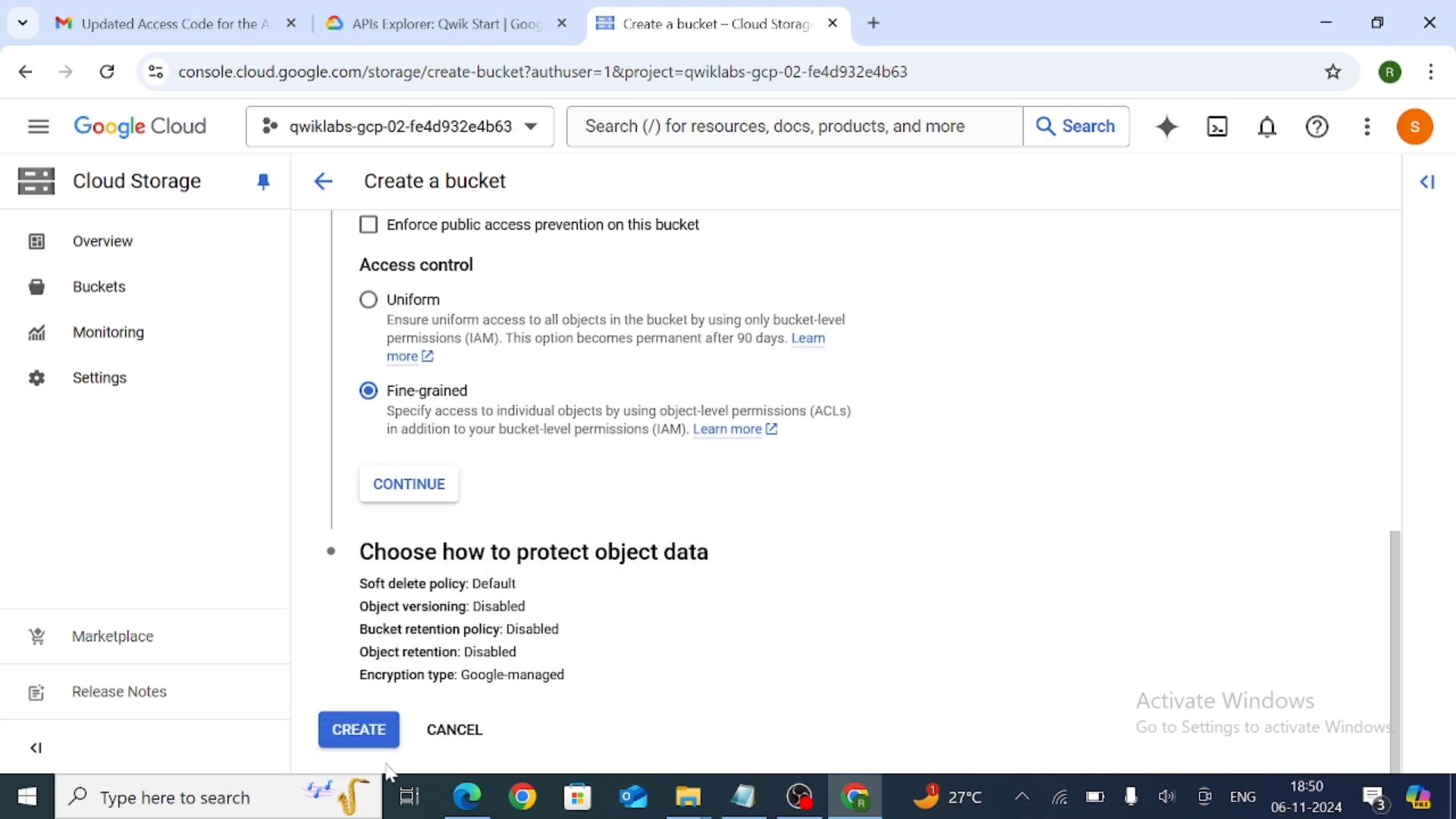
click(380, 730)
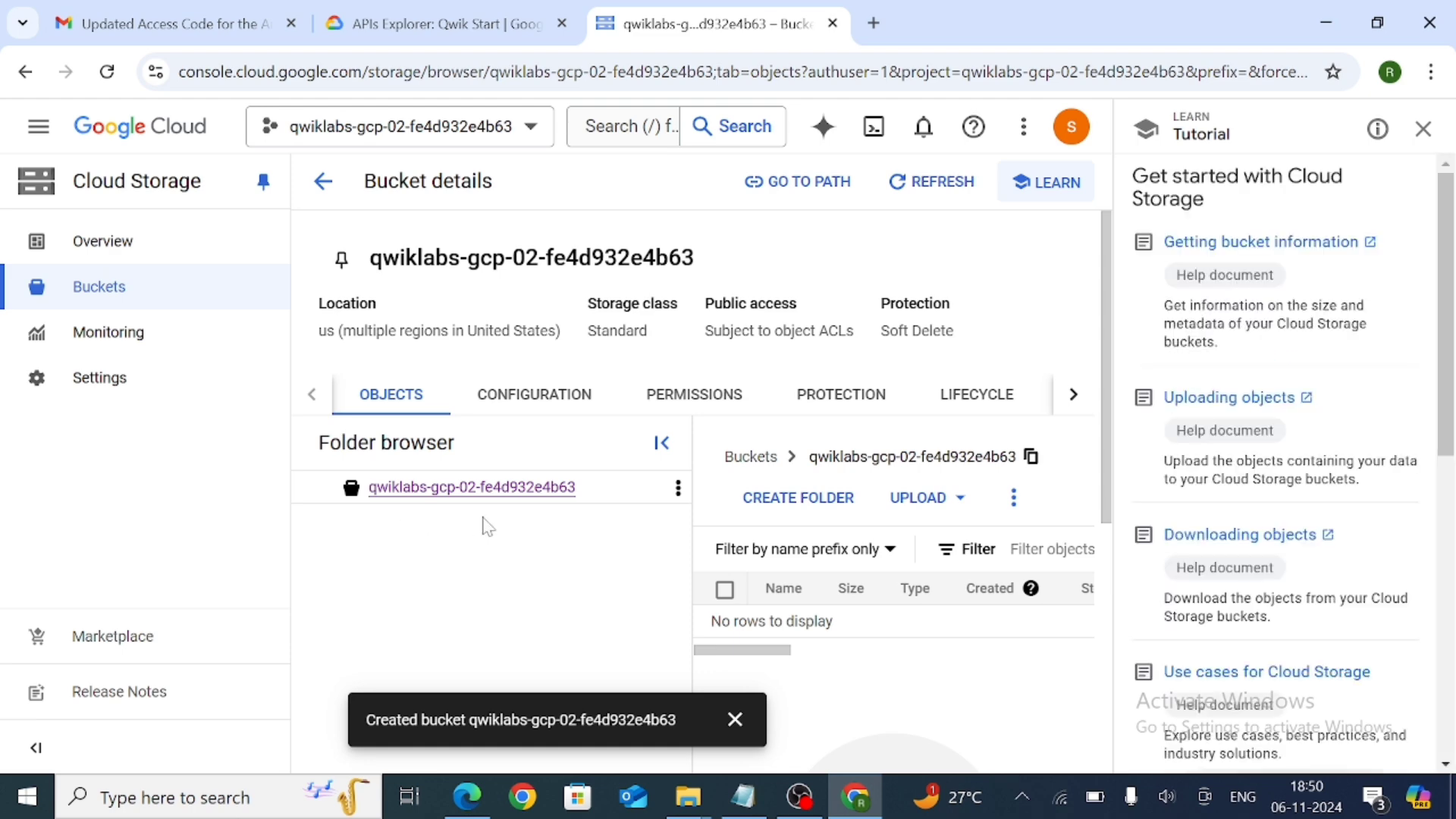
Step: Return to the lab instructions and check the progress of the "Create a Cloud Storage bucket" task
click(406, 26)
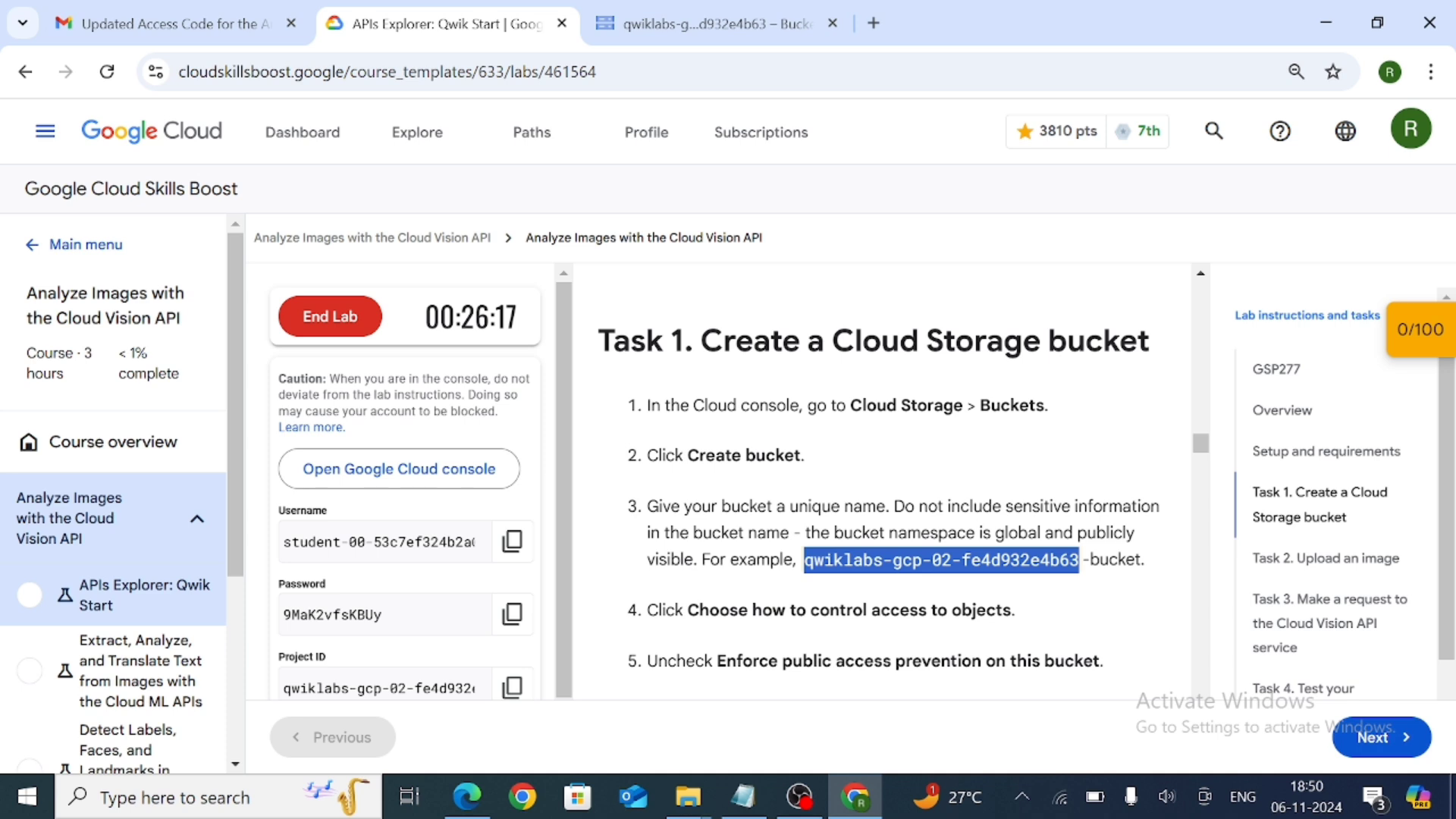
scroll(722, 421, down, 8)
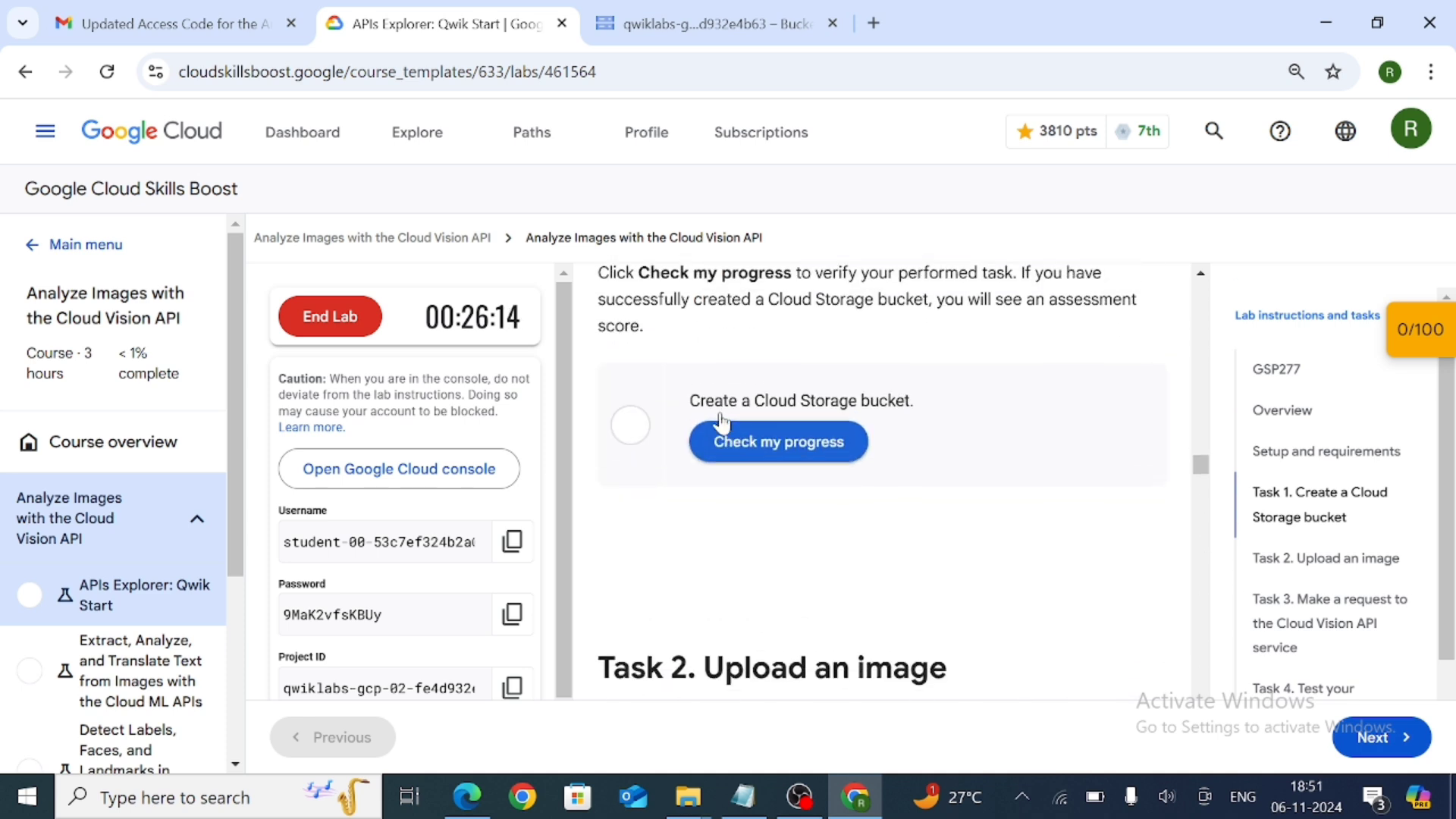
click(751, 459)
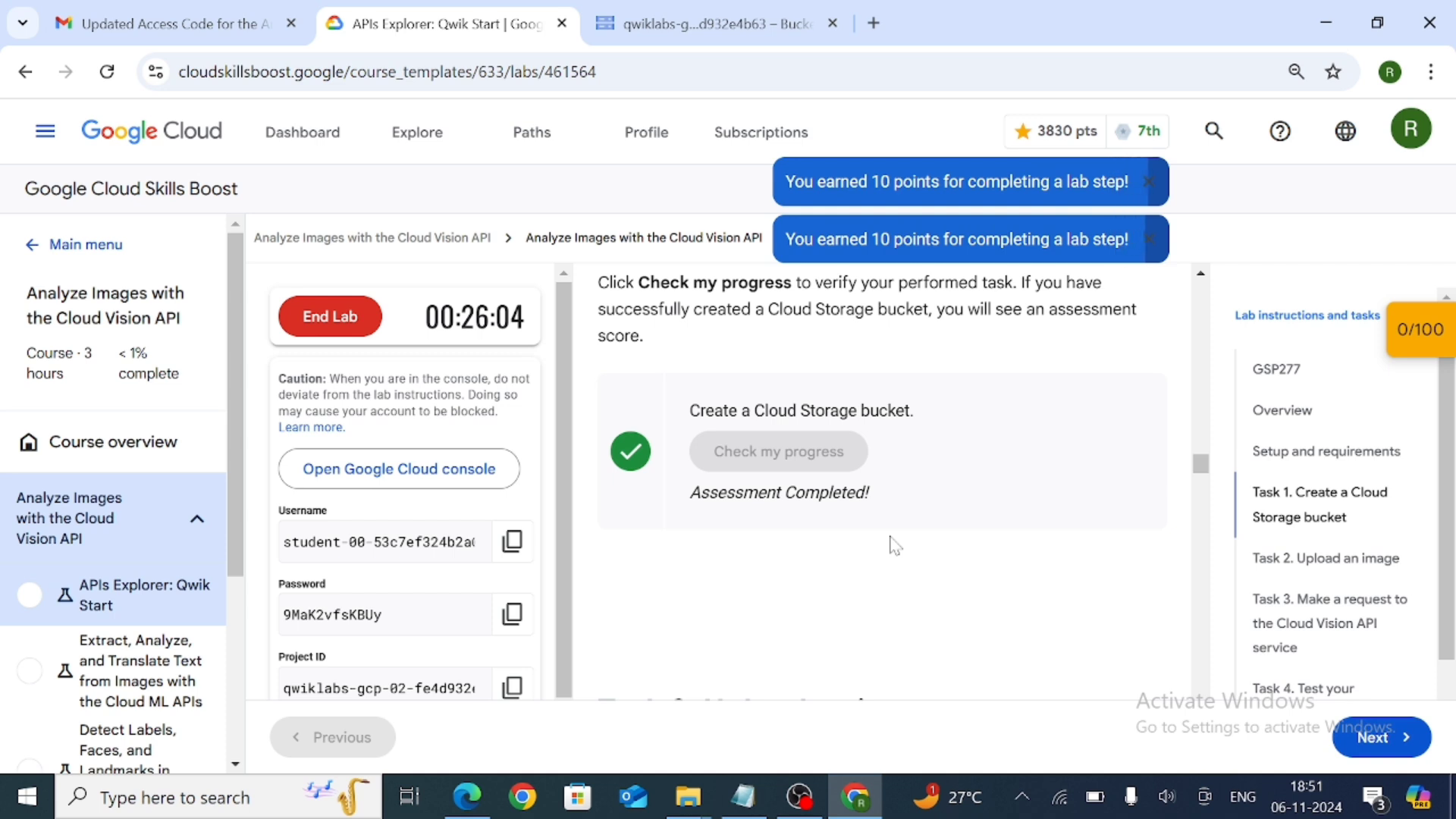
scroll(893, 545, down, 6)
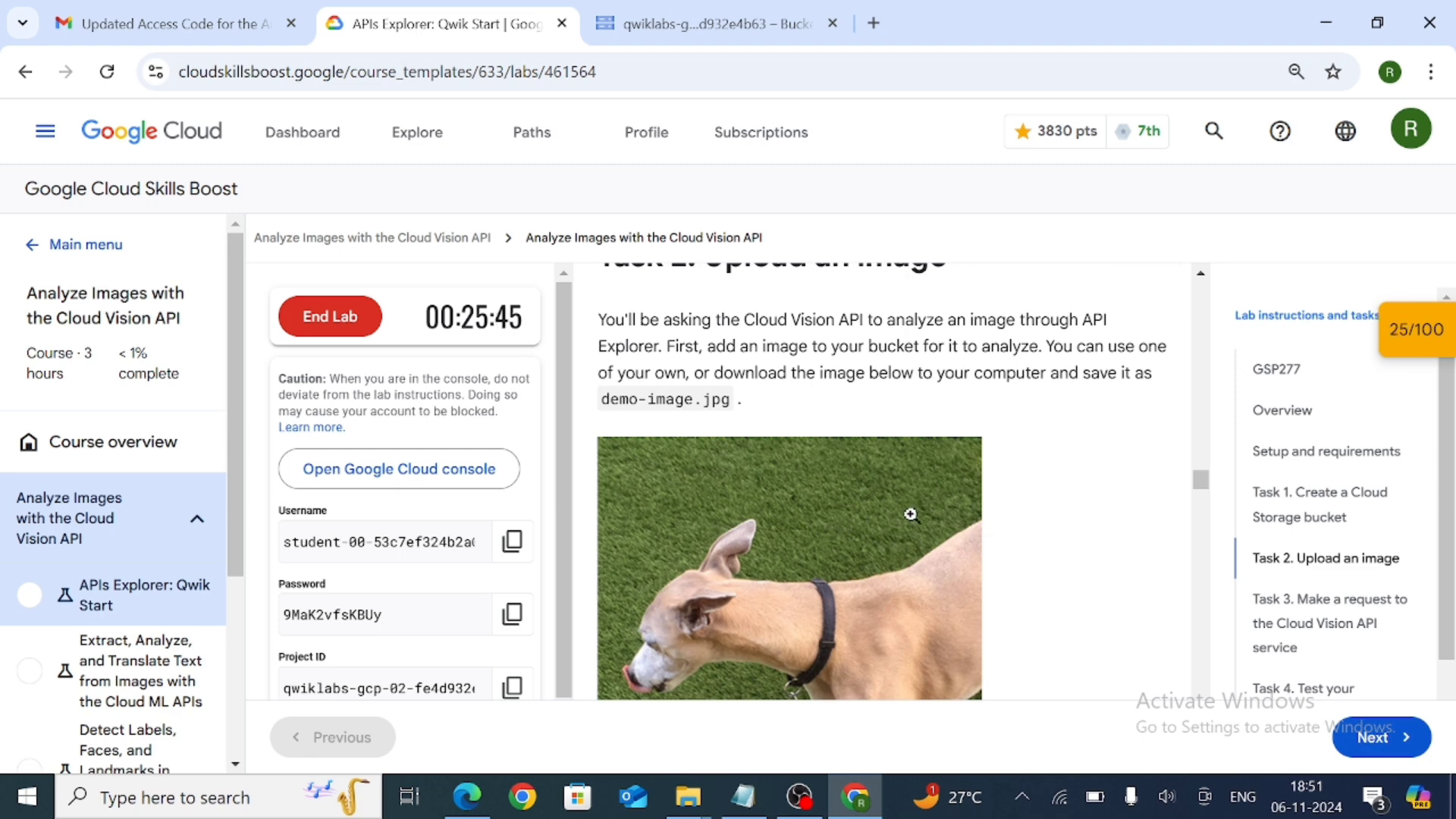
right_click(911, 515)
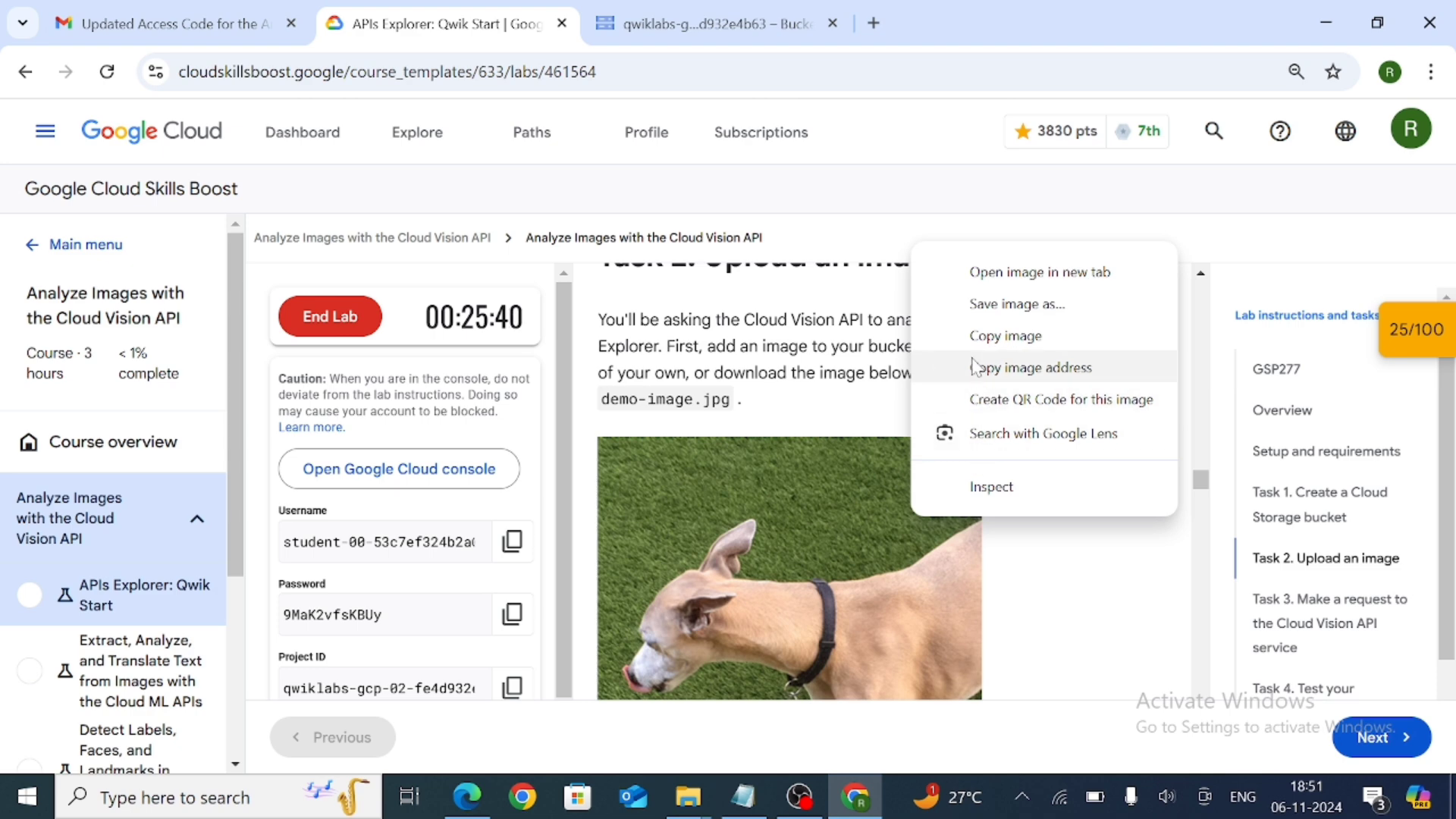
click(990, 304)
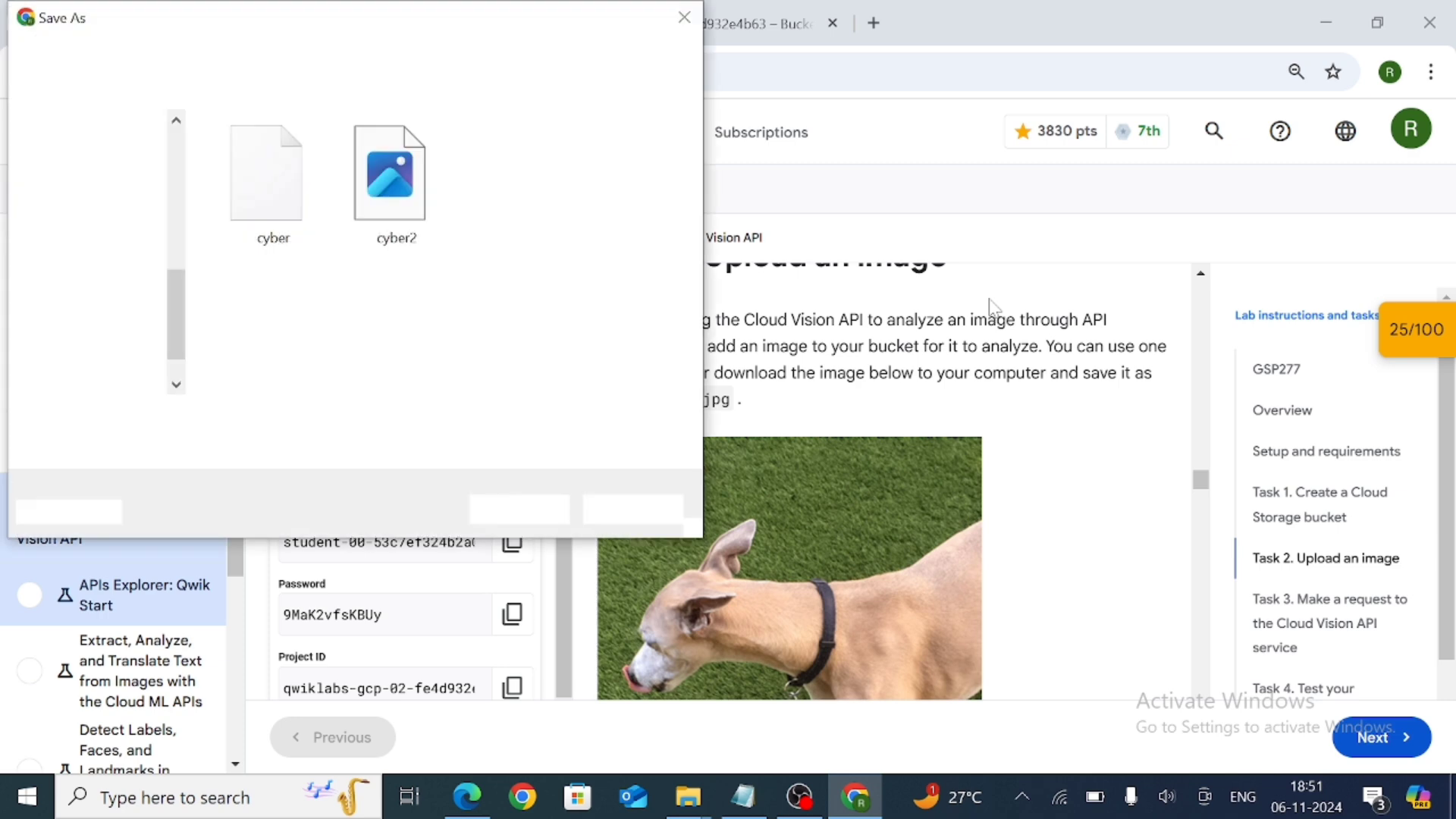
scroll(137, 275, up, 3)
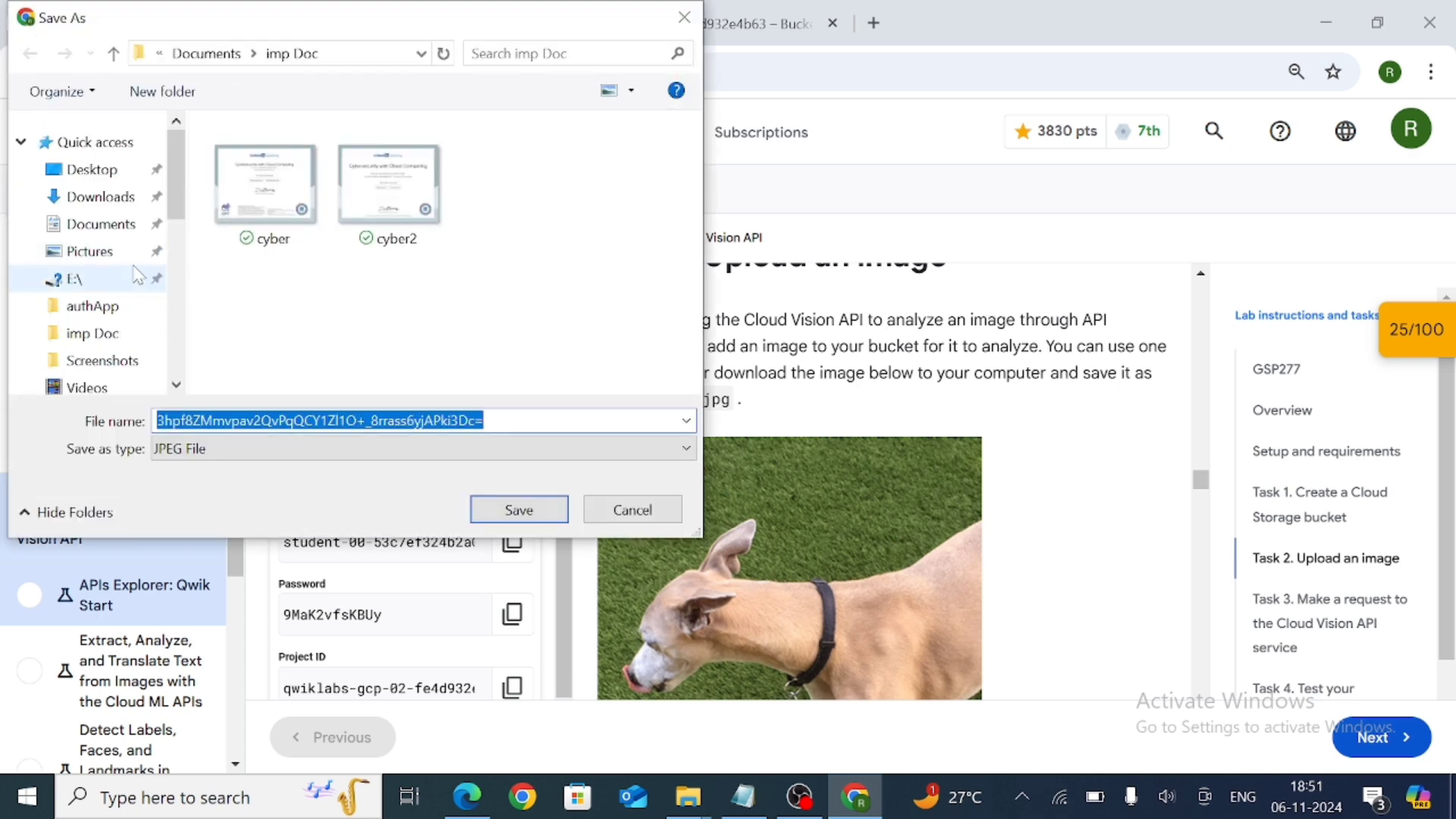
click(83, 169)
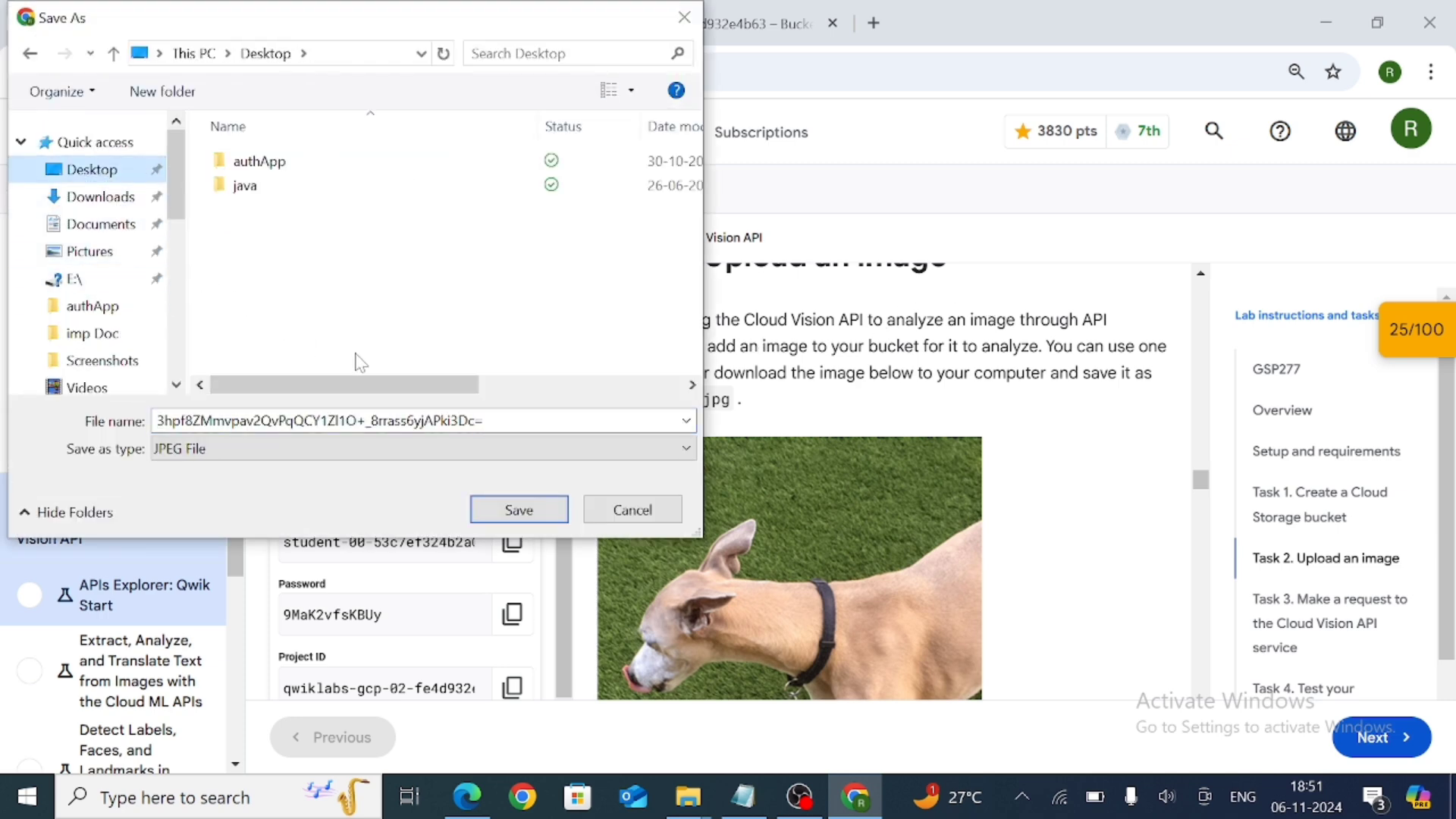
click(684, 17)
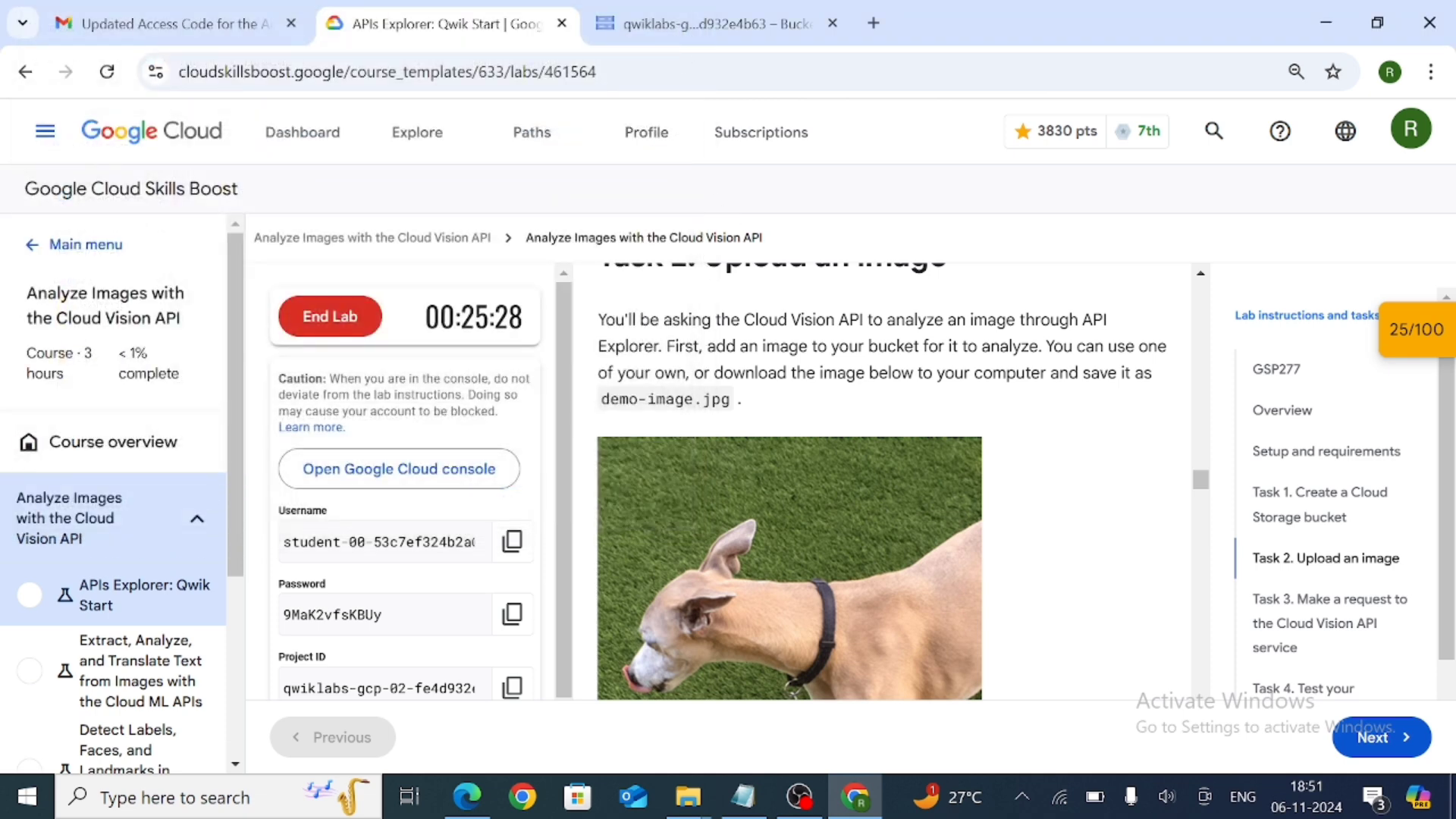
Step: Copy the file name demo-image.jpg from the Task 2 instructions and save the dog image to the Desktop under that name
drag(603, 410, 746, 413)
key(ctrl+c)
click(747, 414)
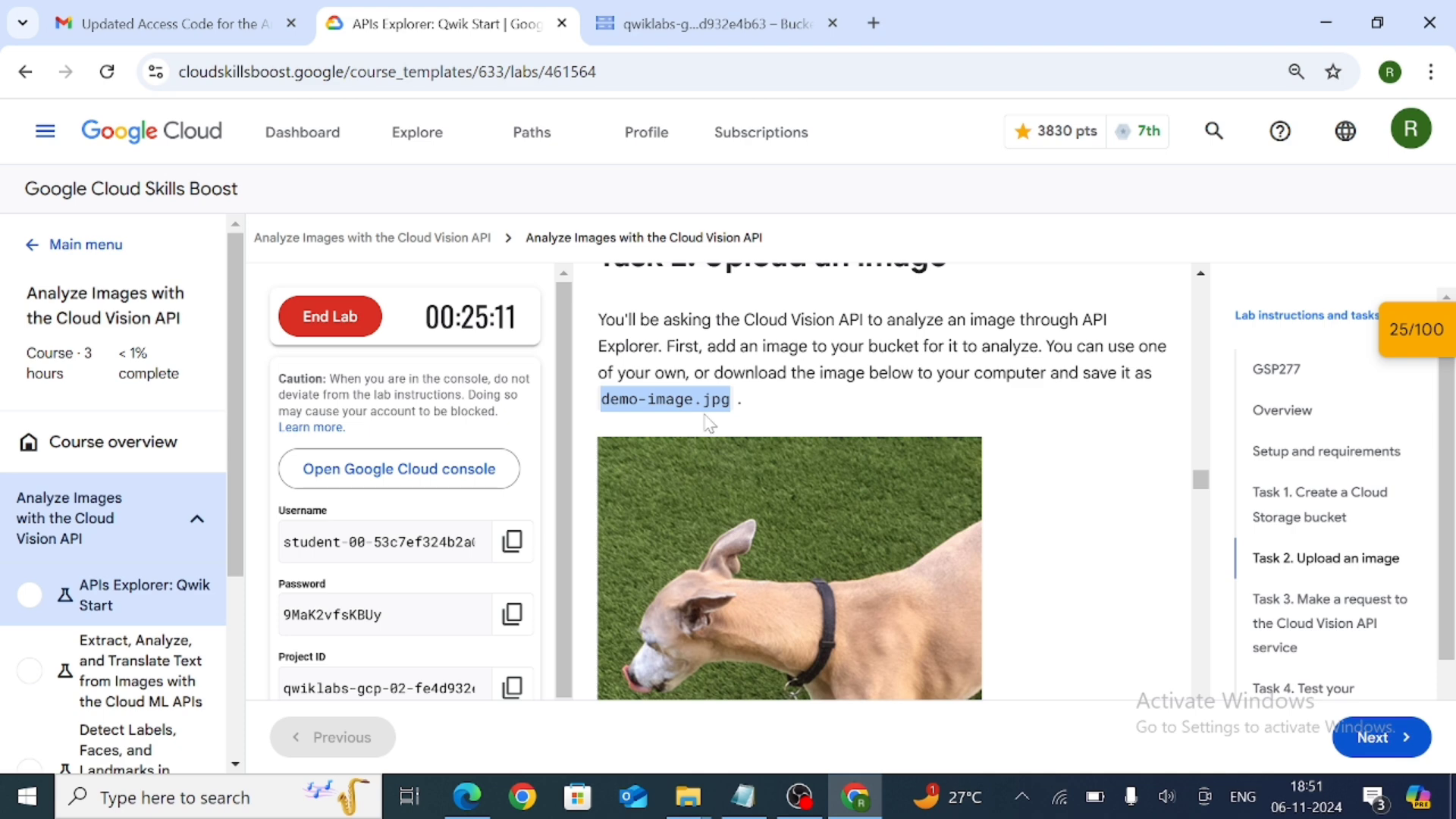
right_click(837, 544)
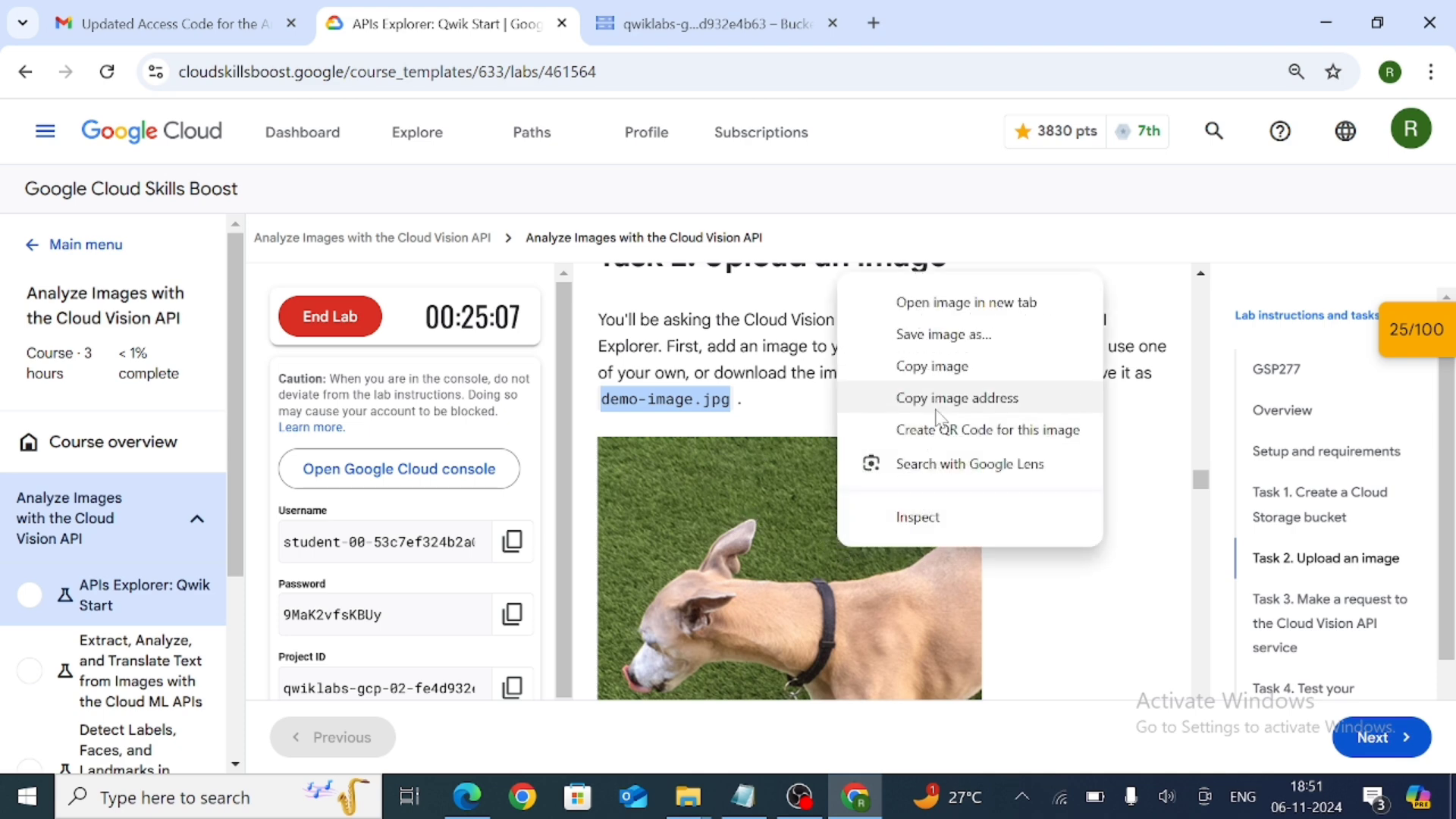
click(953, 335)
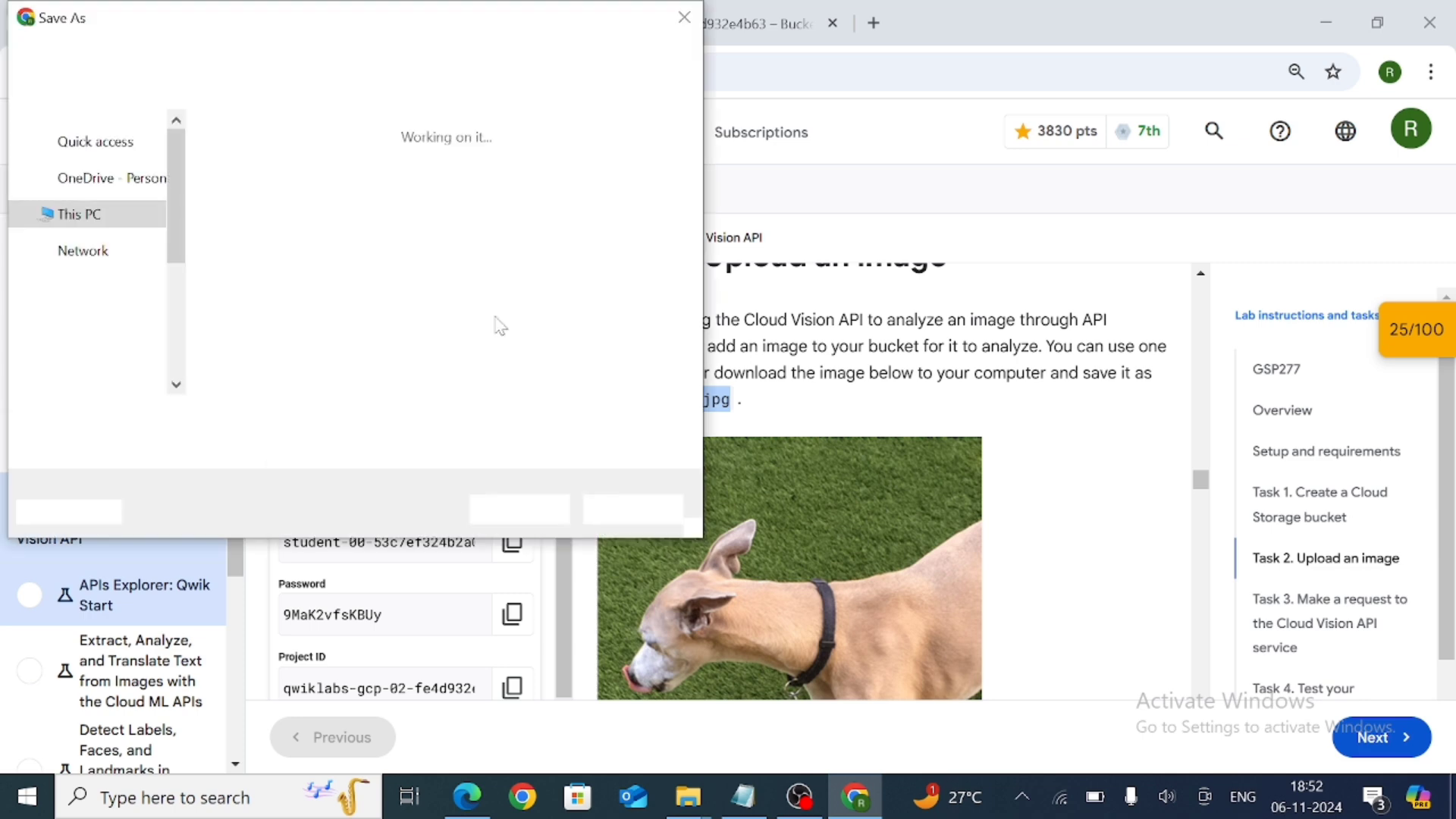
scroll(68, 227, up, 4)
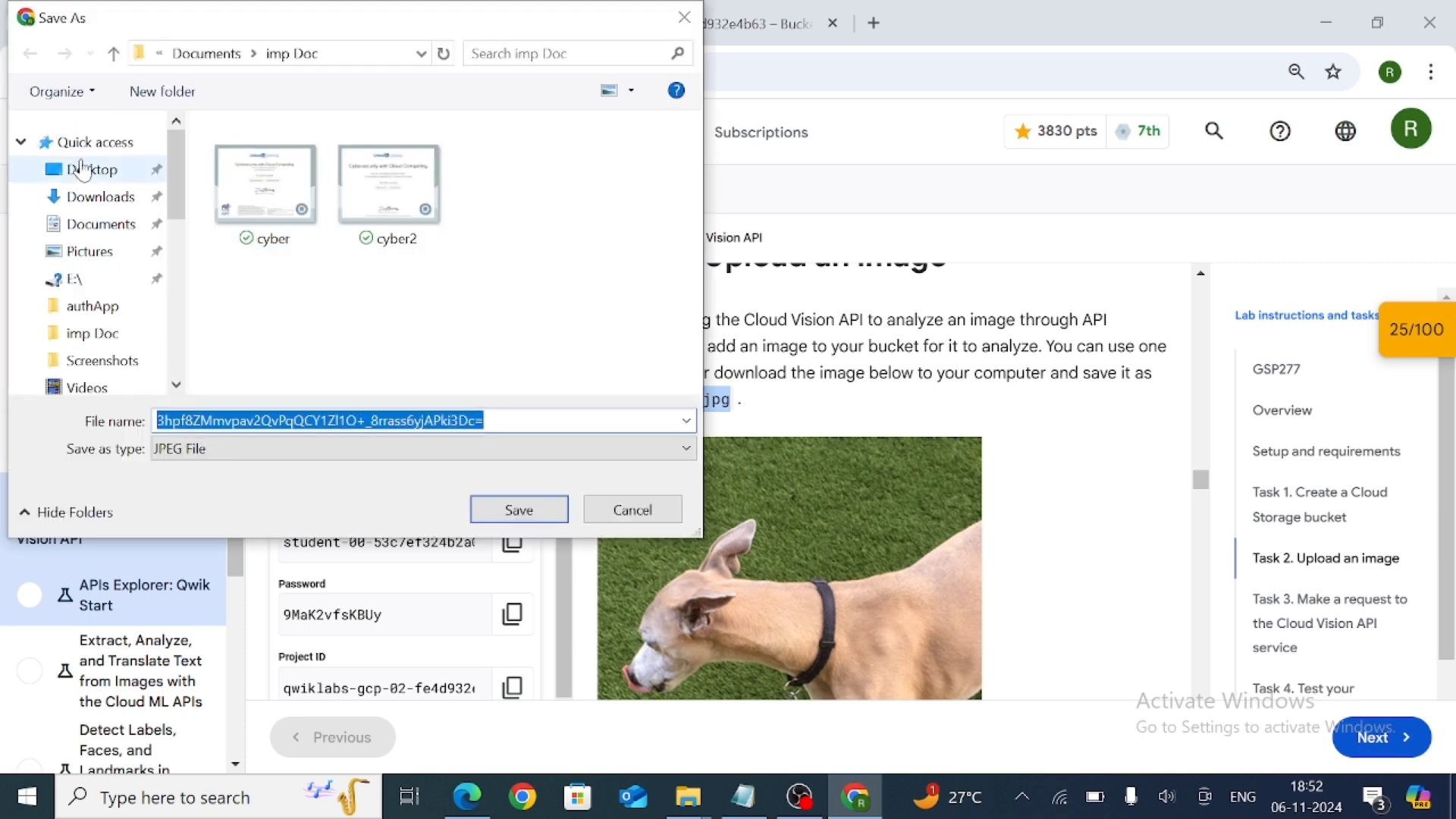
click(84, 168)
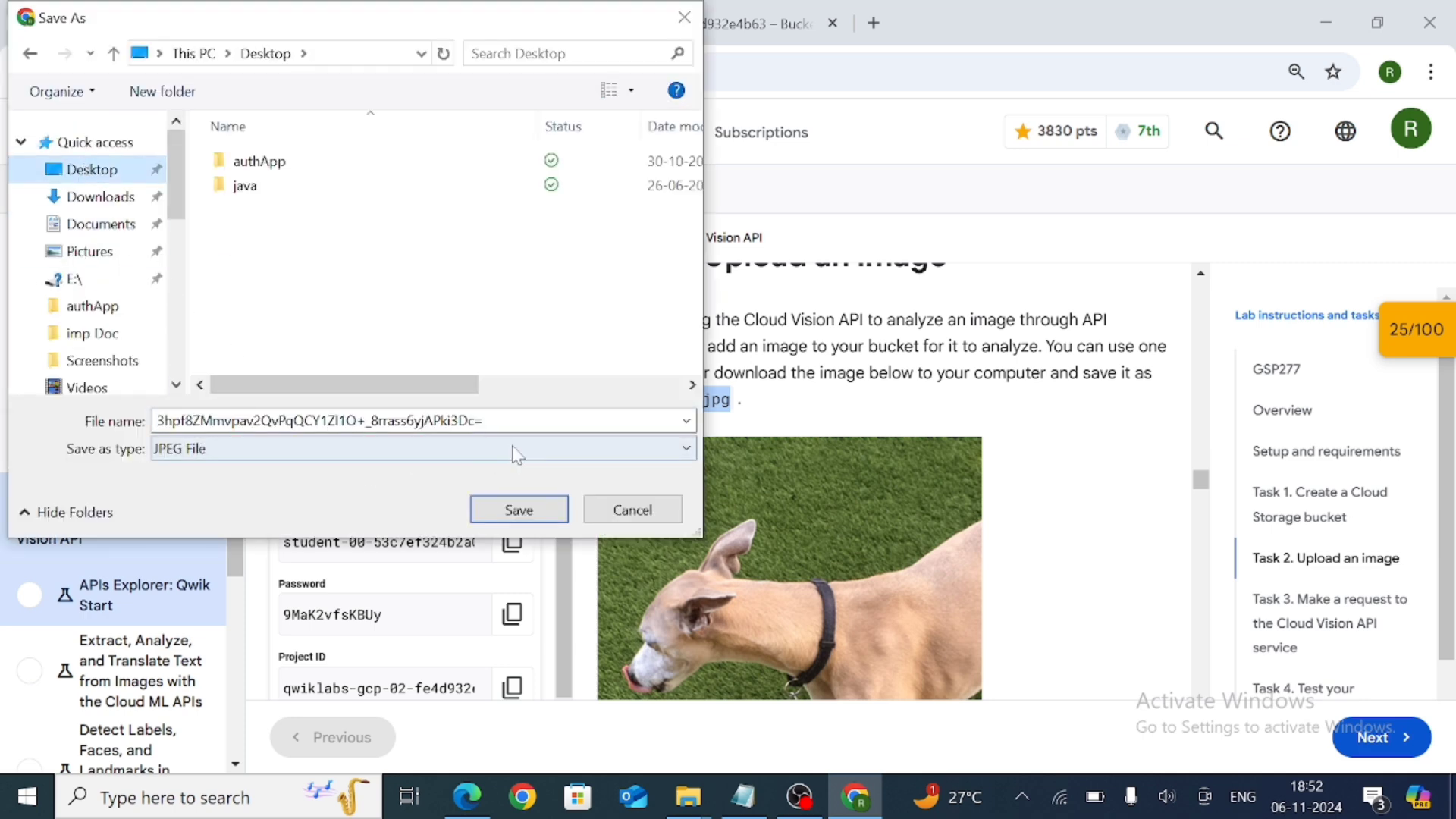
click(326, 421)
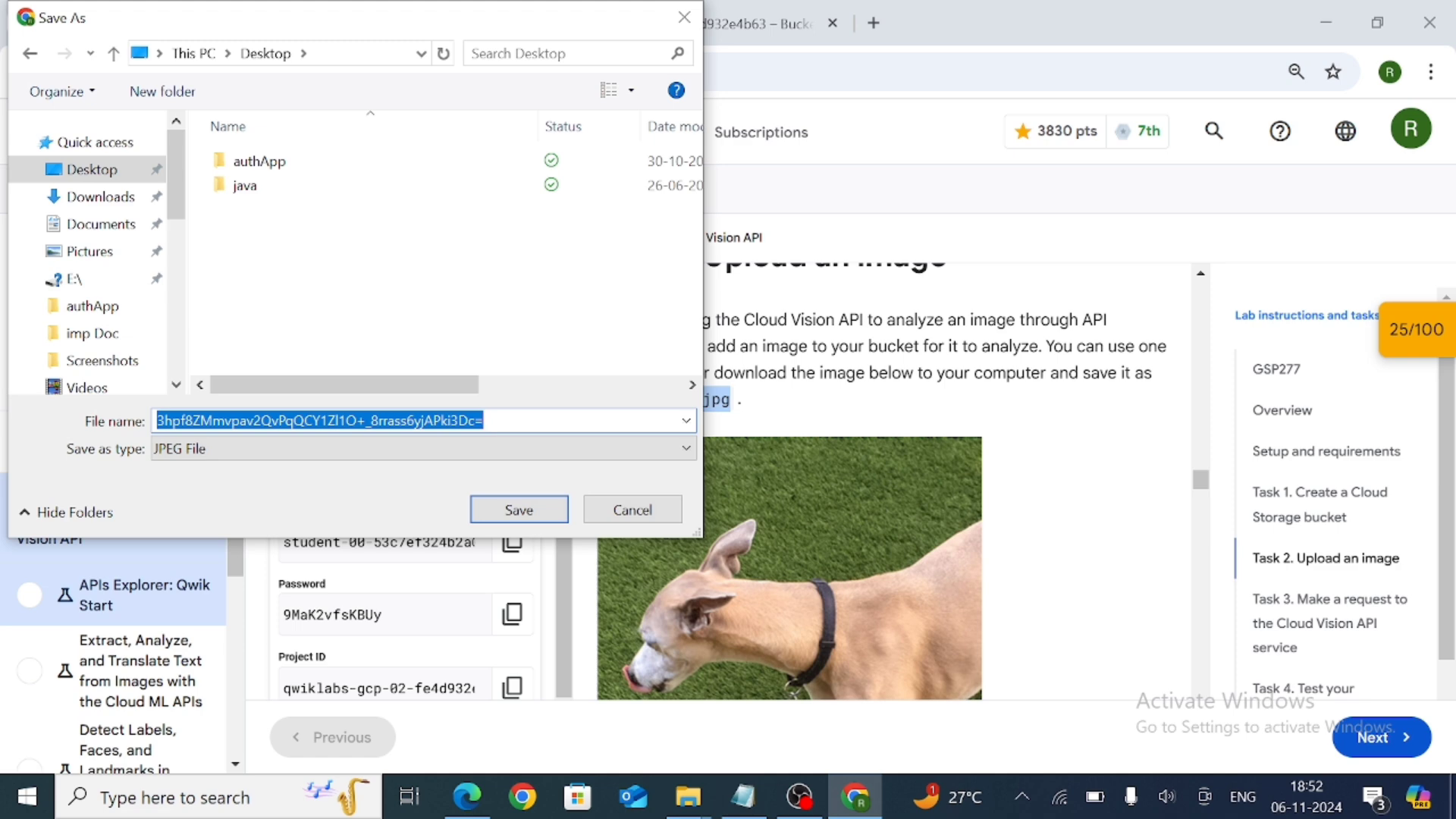
key(BackSpace)
key(ctrl+v)
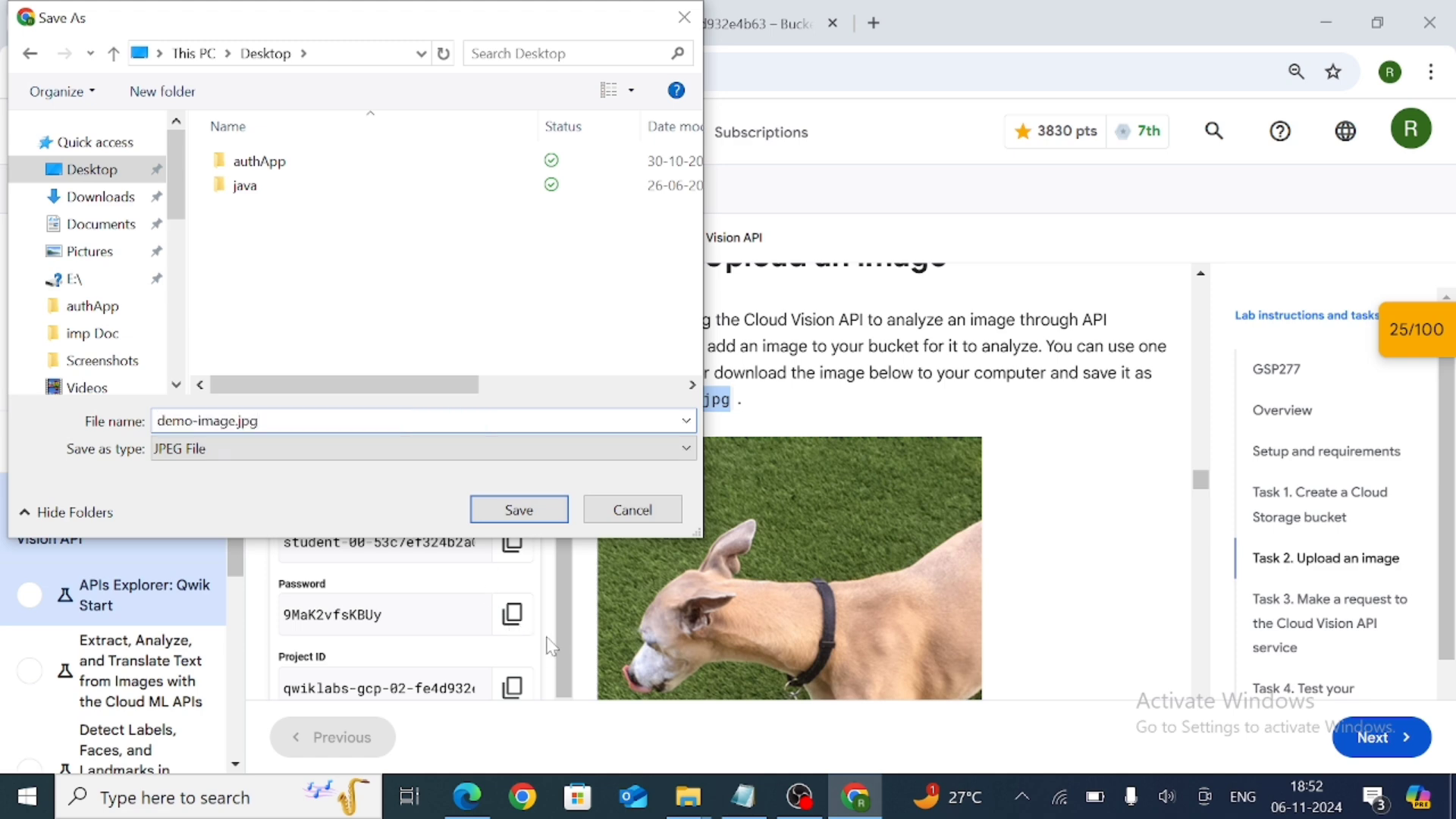
click(519, 510)
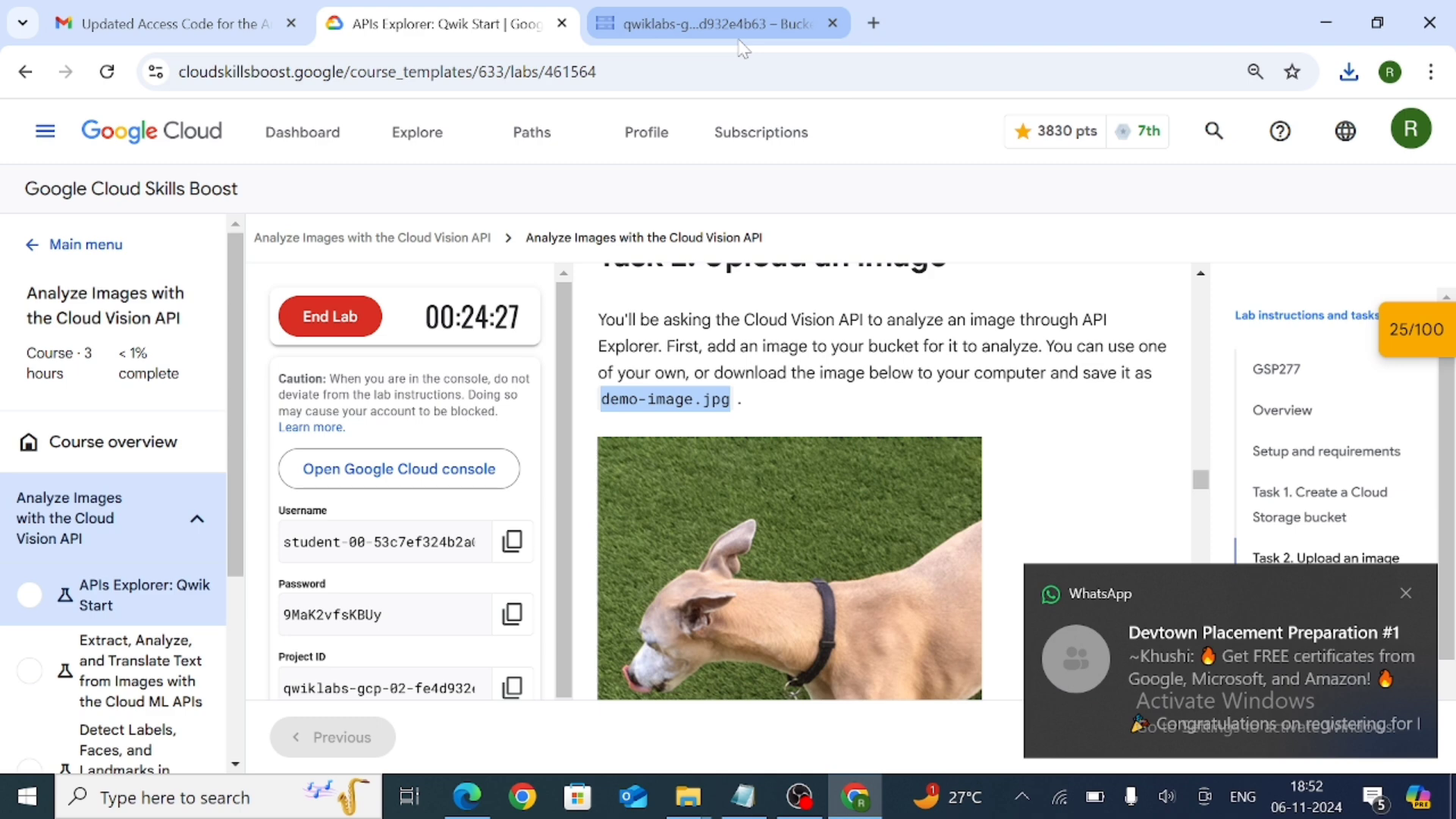
Step: Go back to the bucket qwiklabs-gcp-02-fe4d932e4b63 and upload demo-image from the Desktop
click(739, 27)
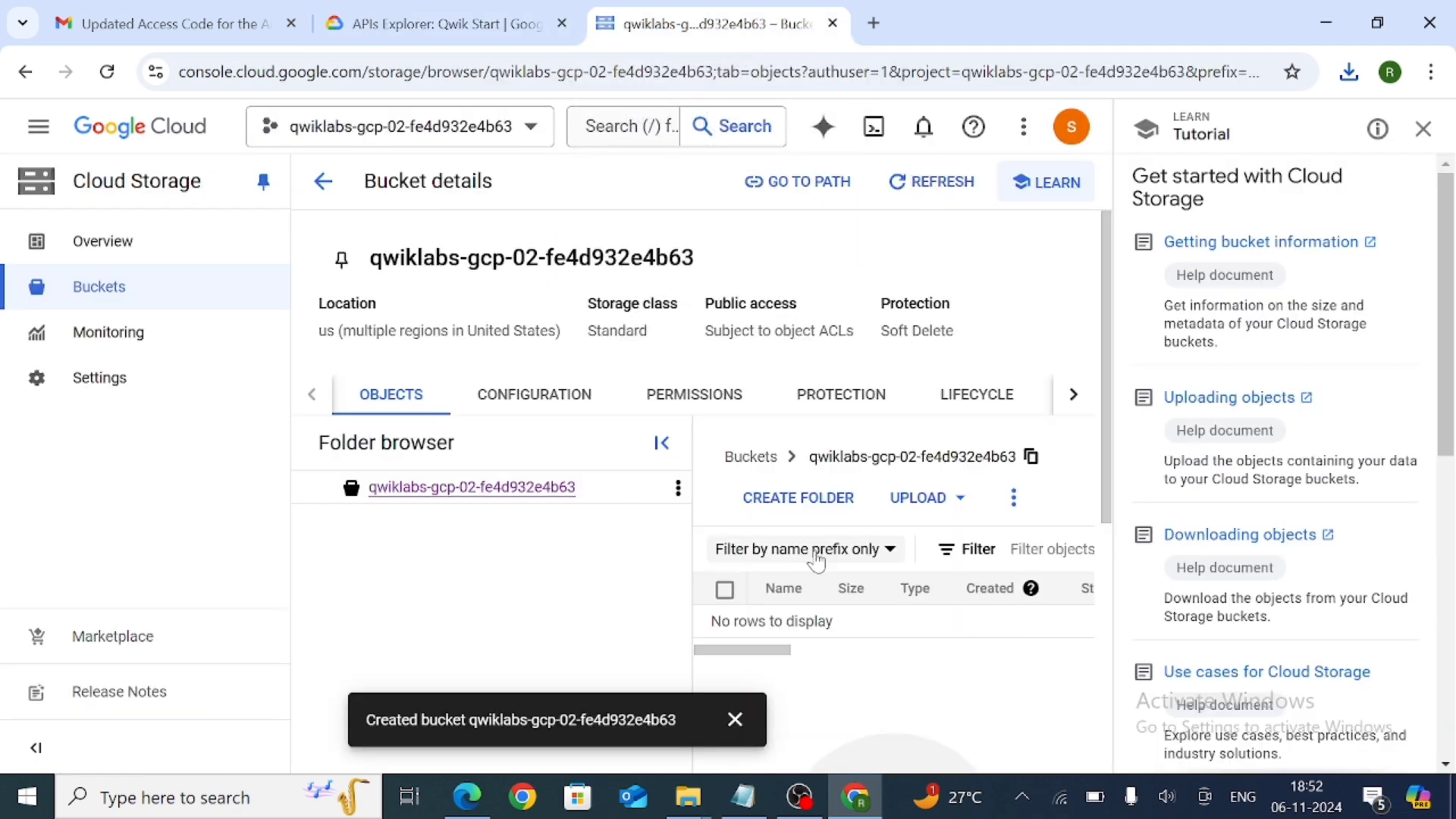
click(930, 504)
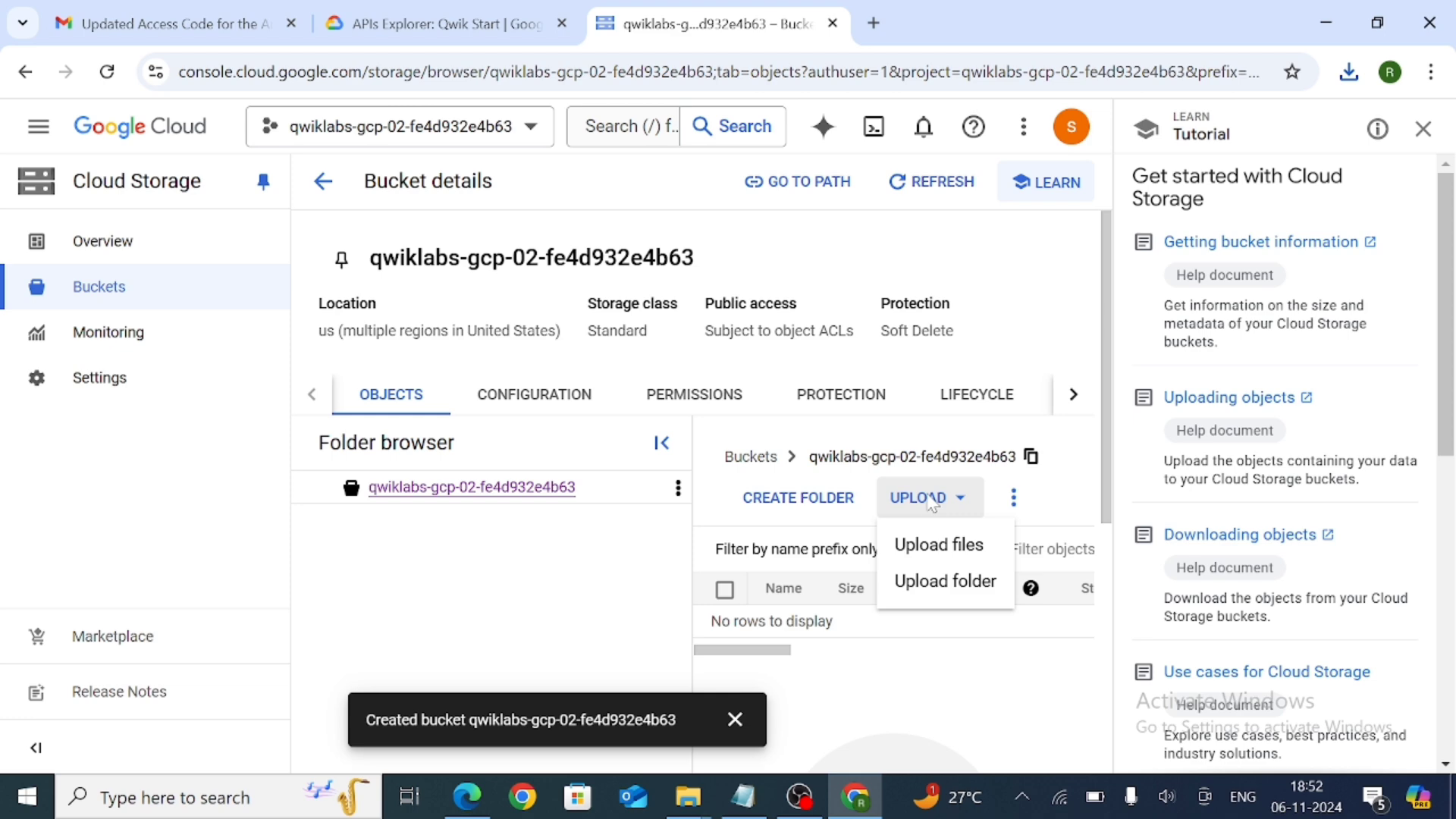
click(936, 547)
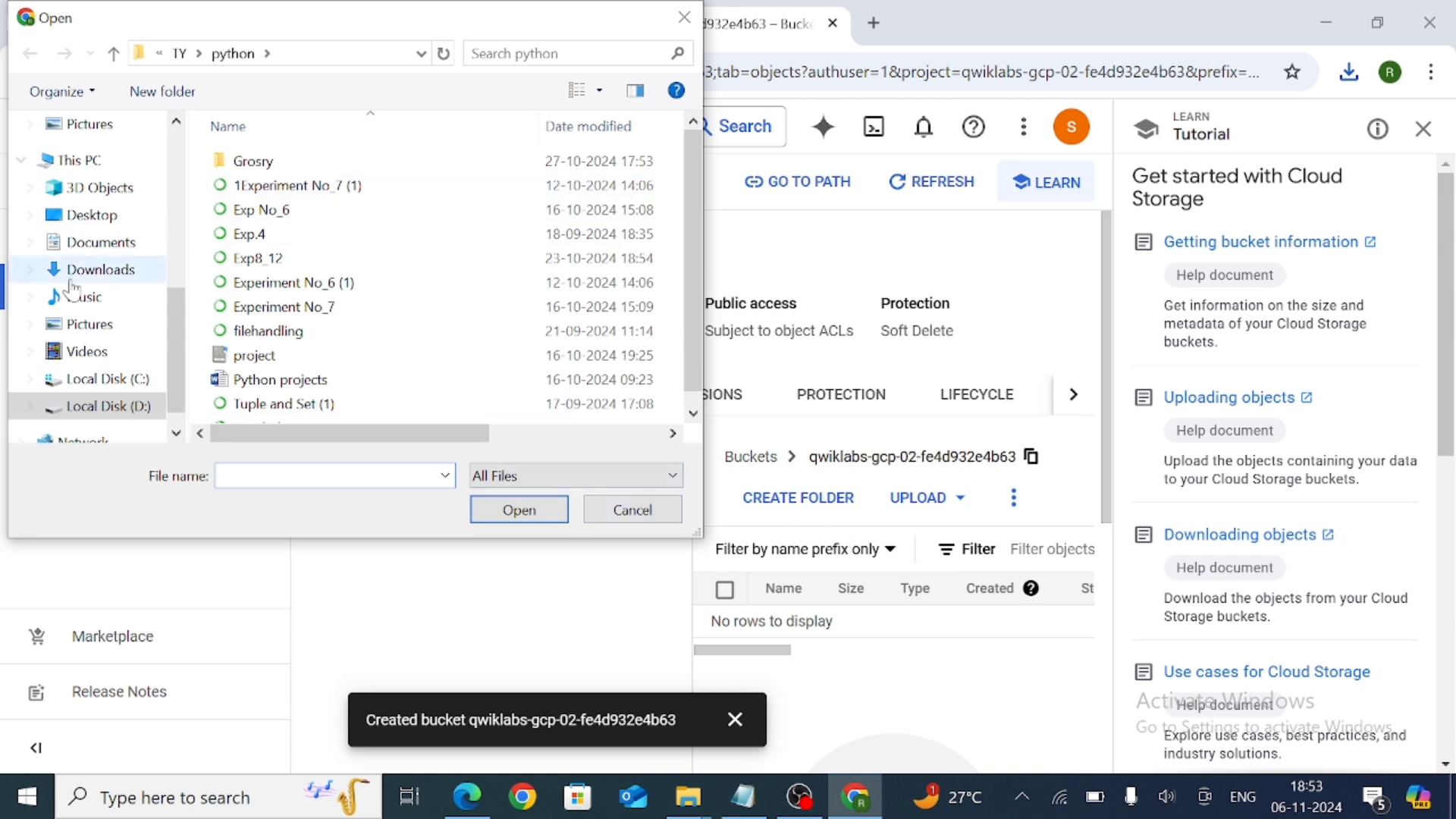
scroll(91, 227, up, 5)
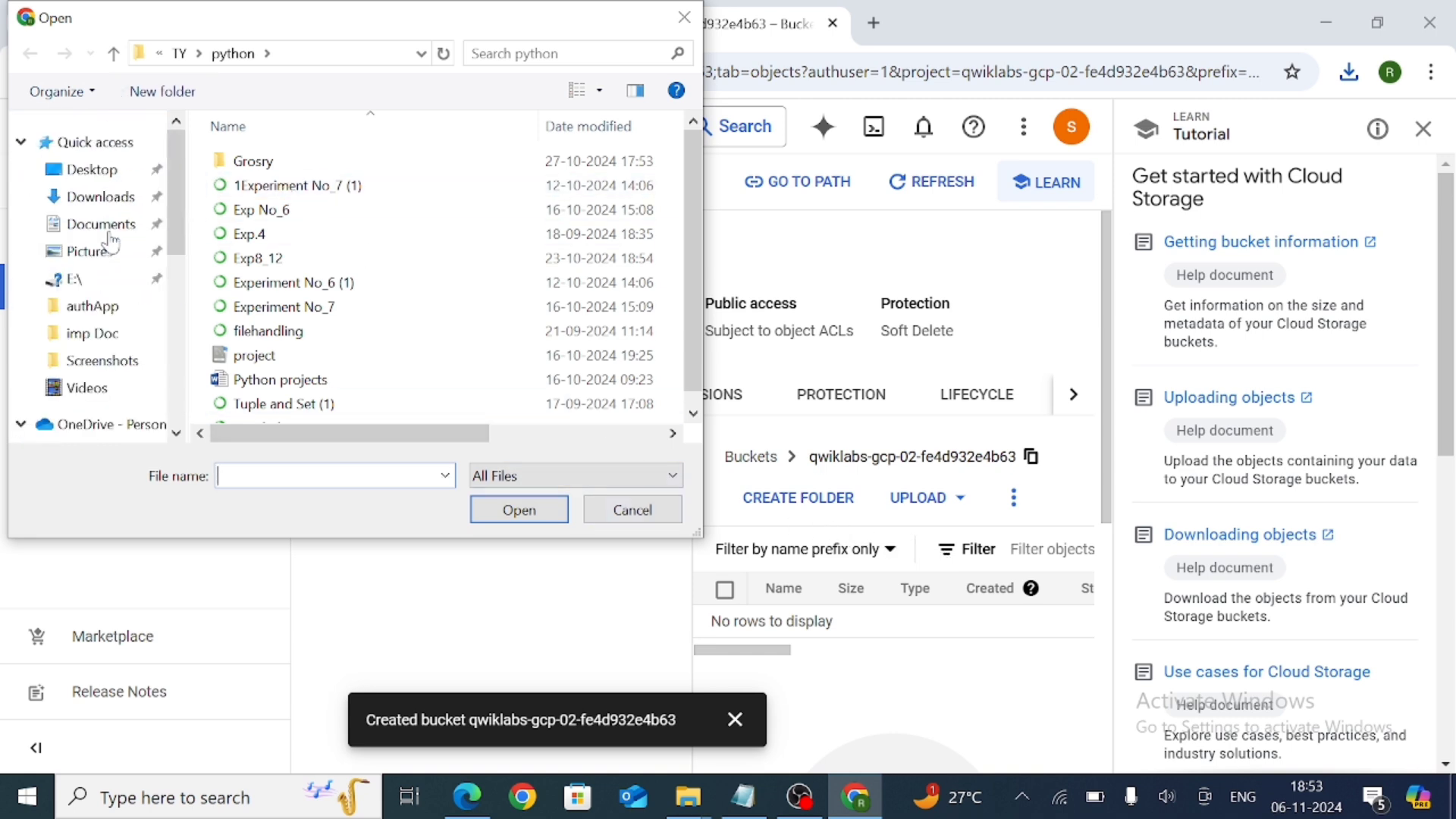
click(112, 173)
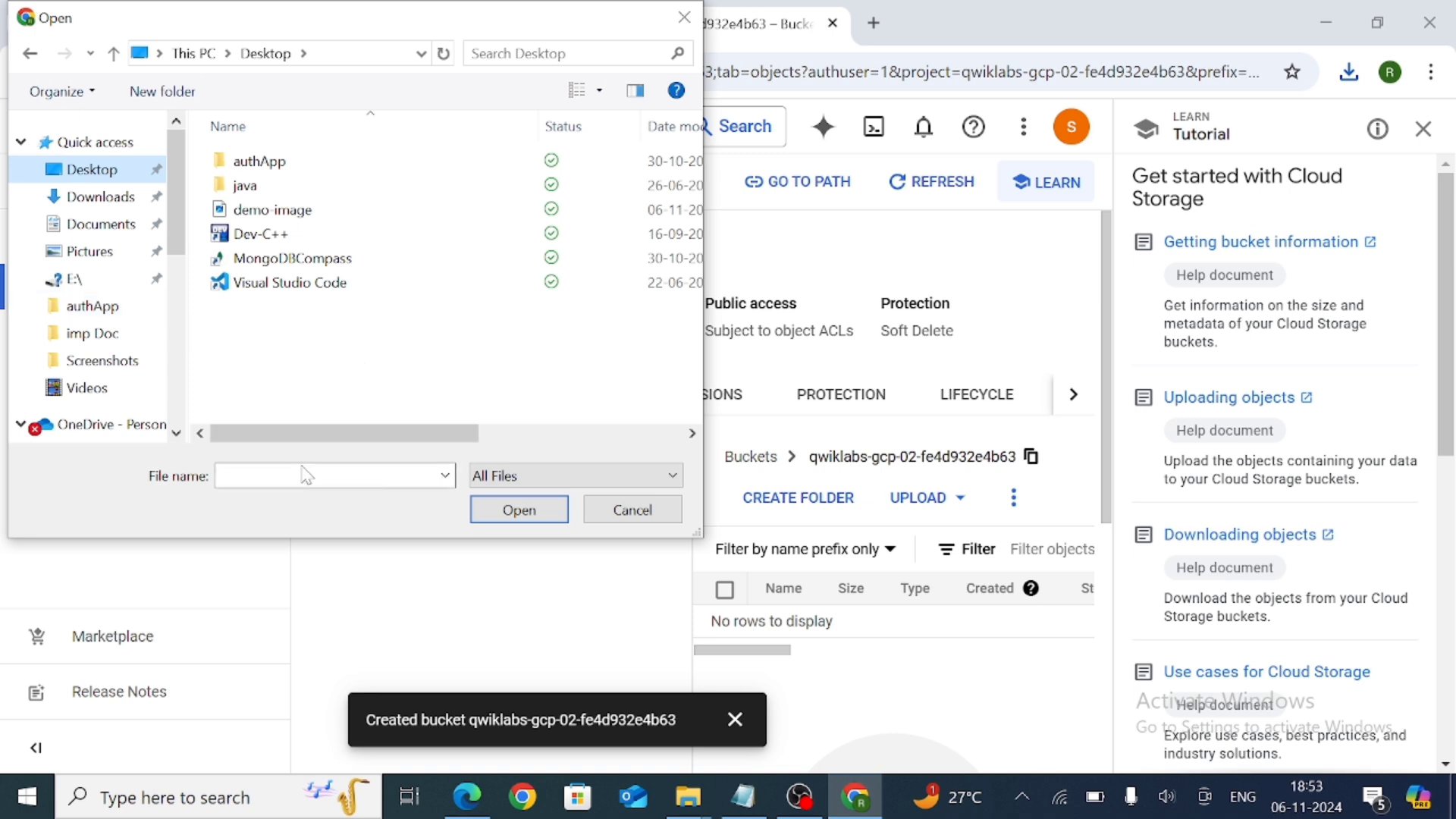
click(313, 219)
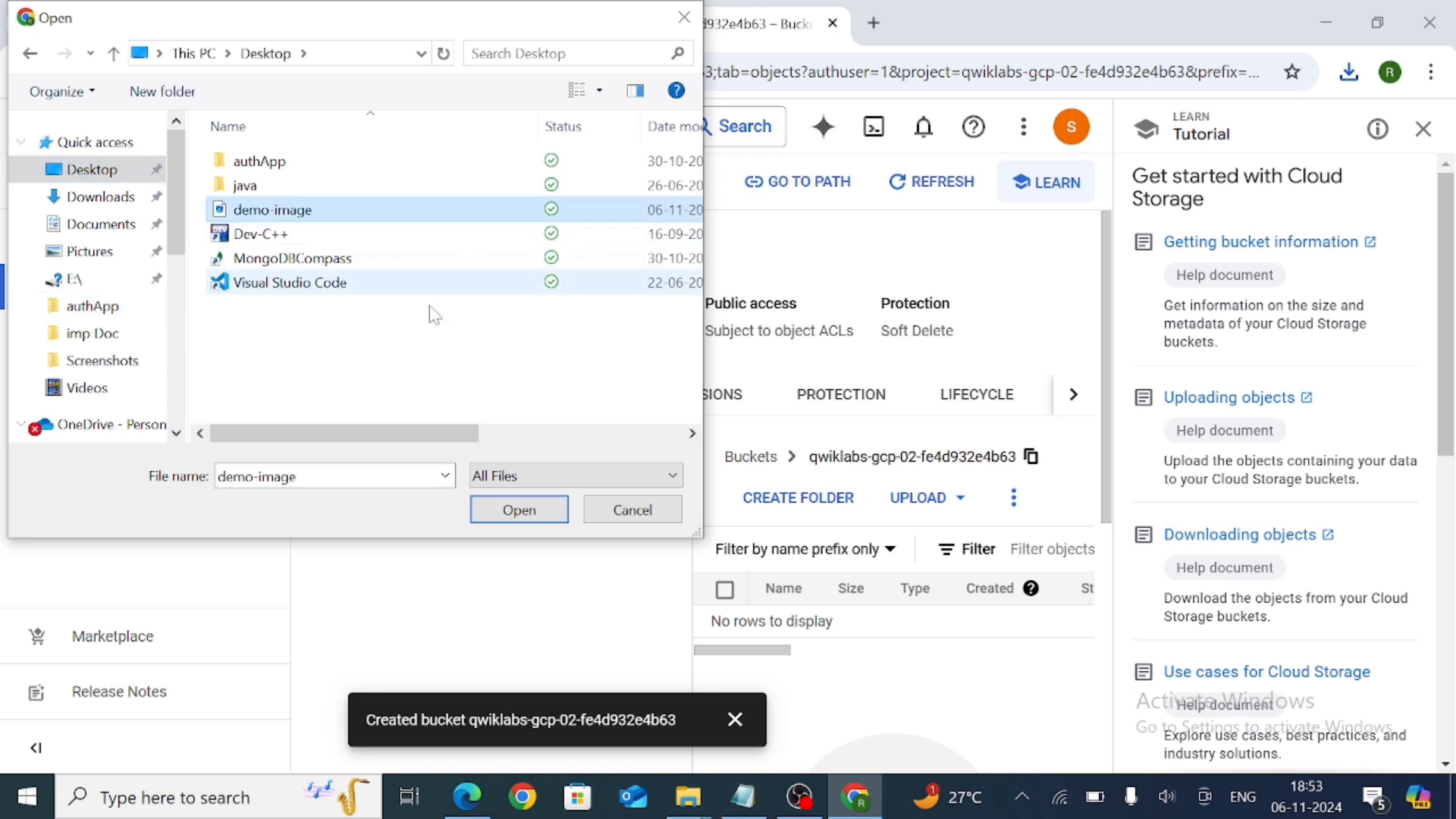
click(516, 522)
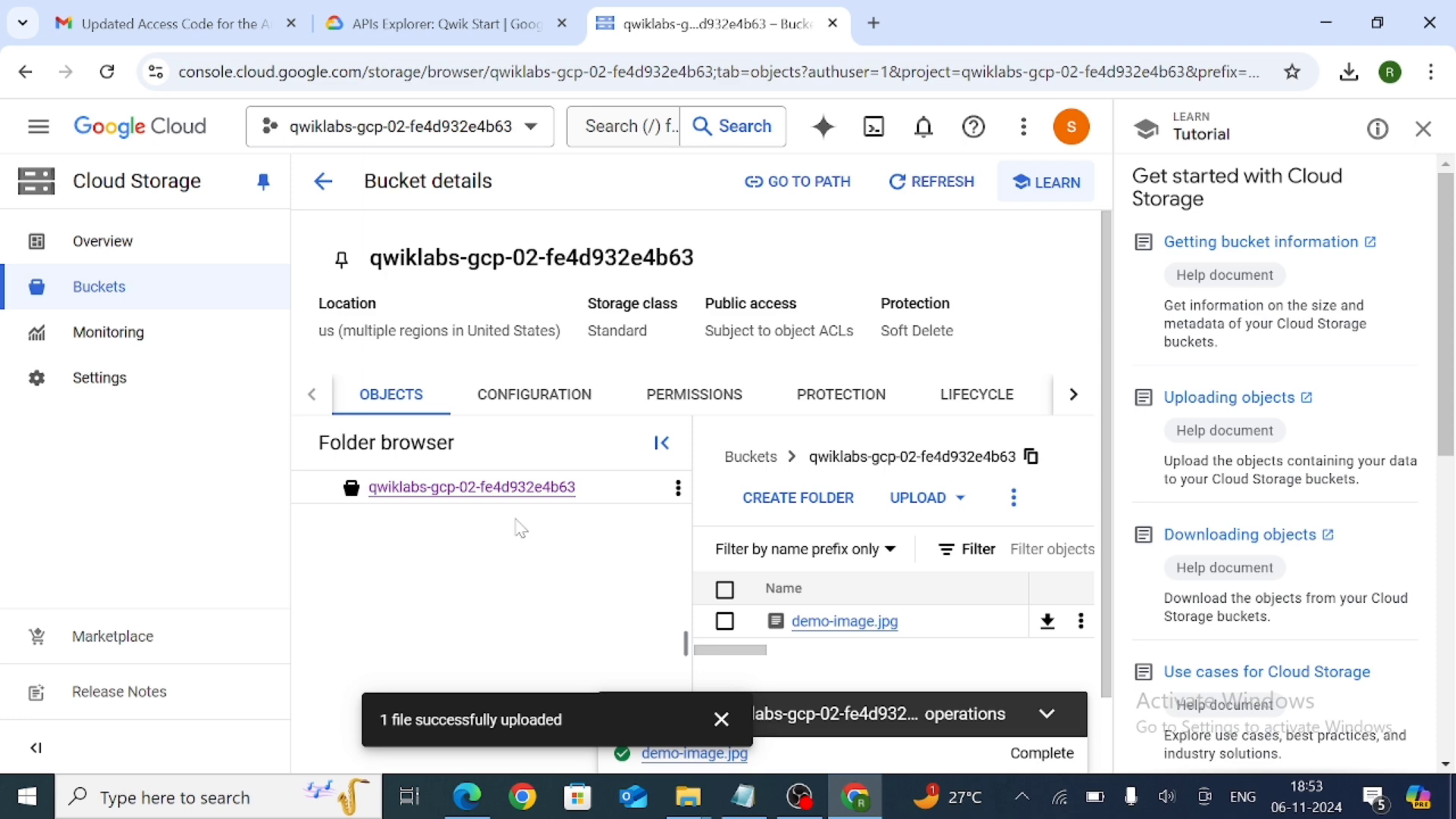
Step: Return to the lab instructions and check the progress of the "Upload an image in a storage bucket (demo-image.jpg)" task
click(440, 24)
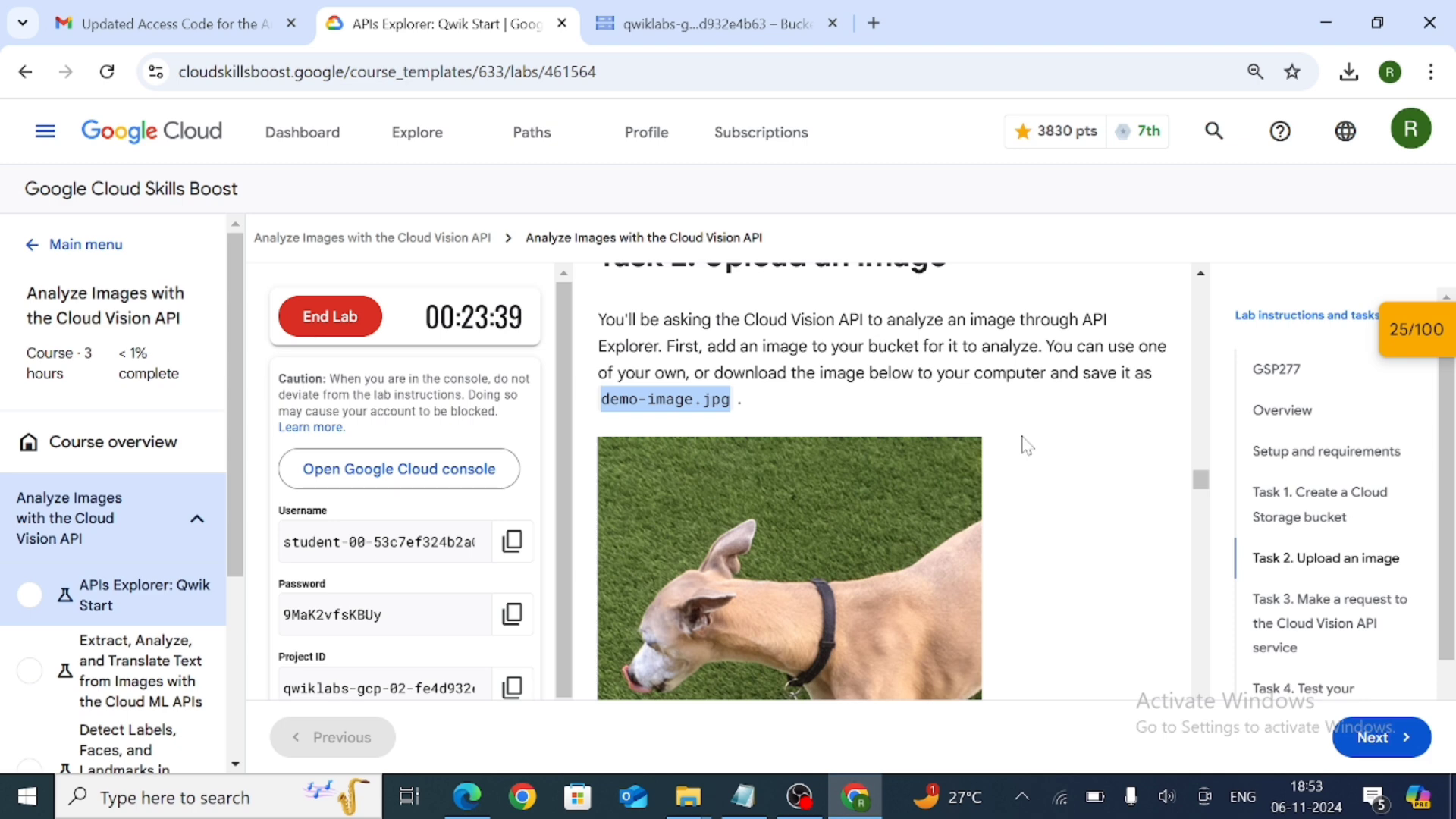
scroll(1026, 445, down, 10)
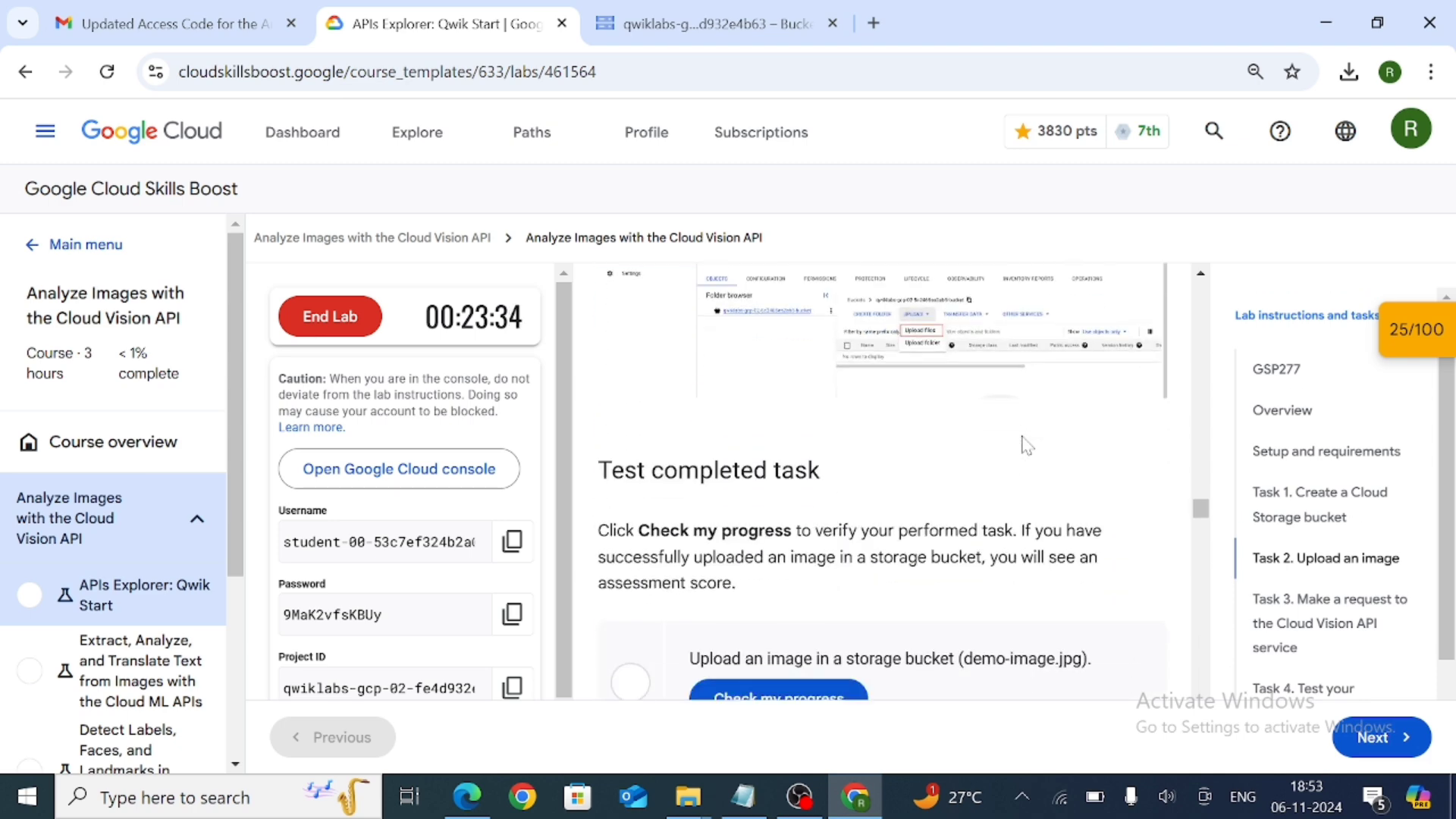
scroll(1026, 445, down, 3)
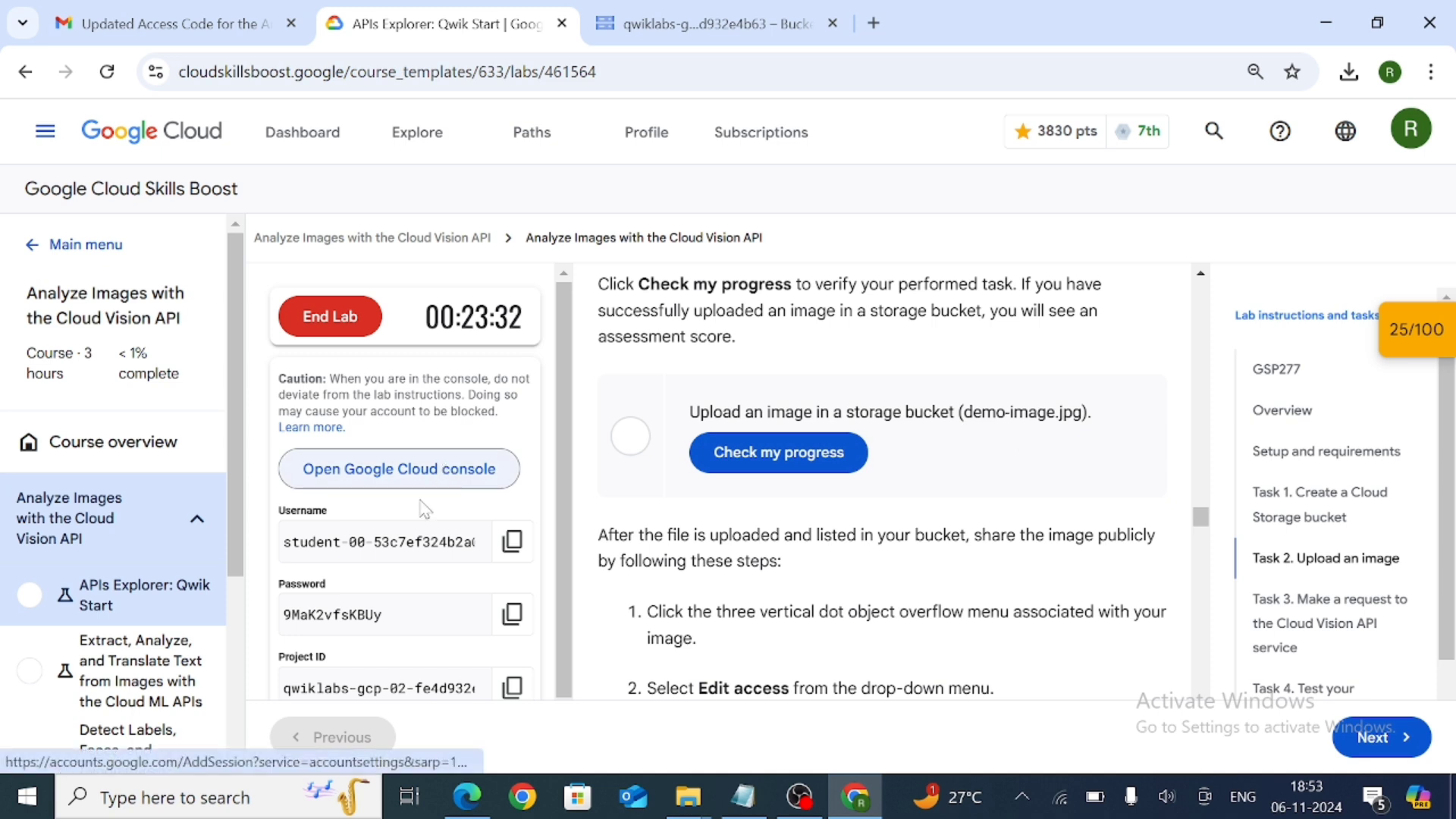
click(795, 451)
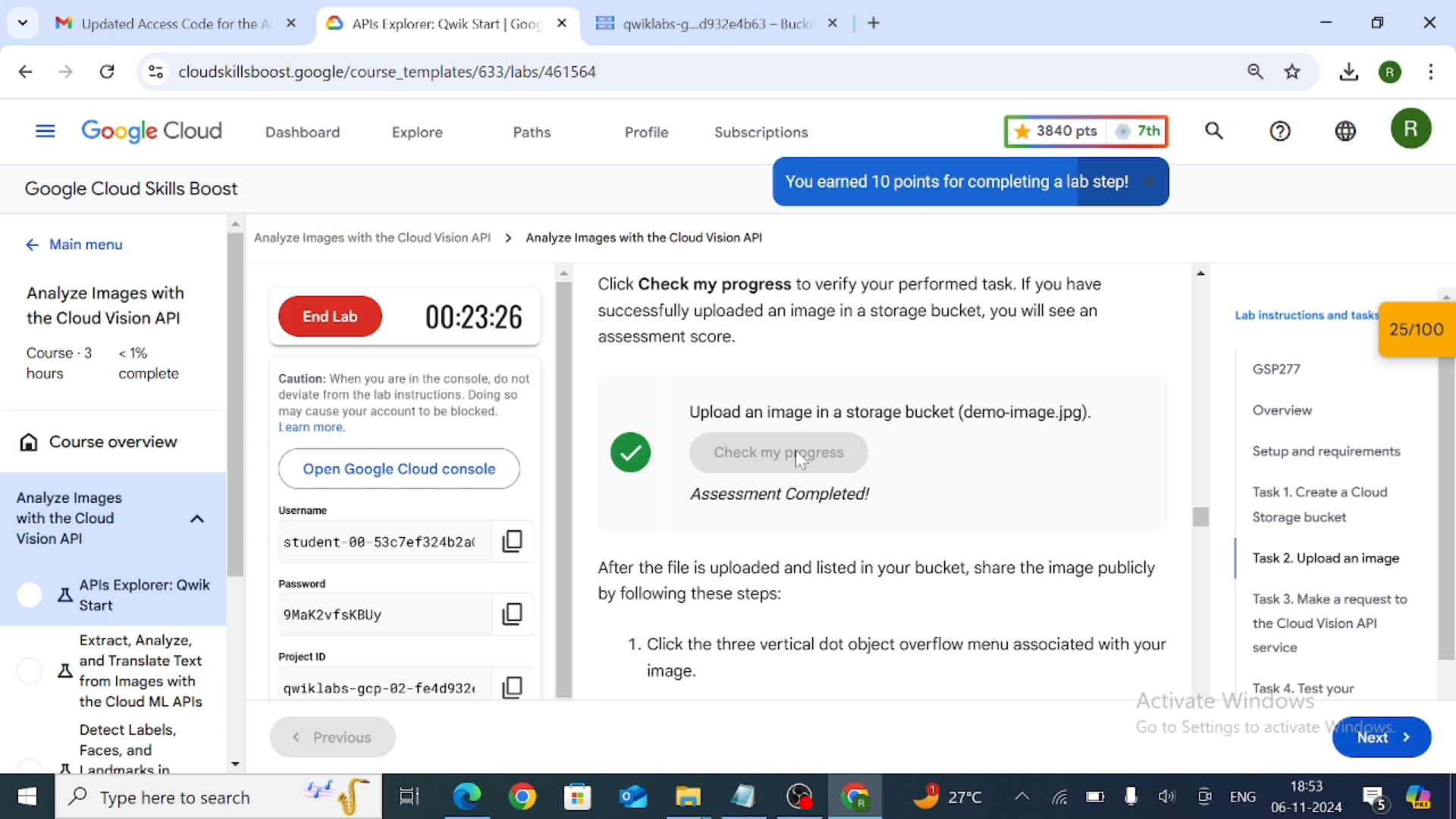
Step: Edit the access of demo-image.jpg in the bucket, adding a Public entry for allUsers with Reader access, and save it
scroll(794, 449, down, 3)
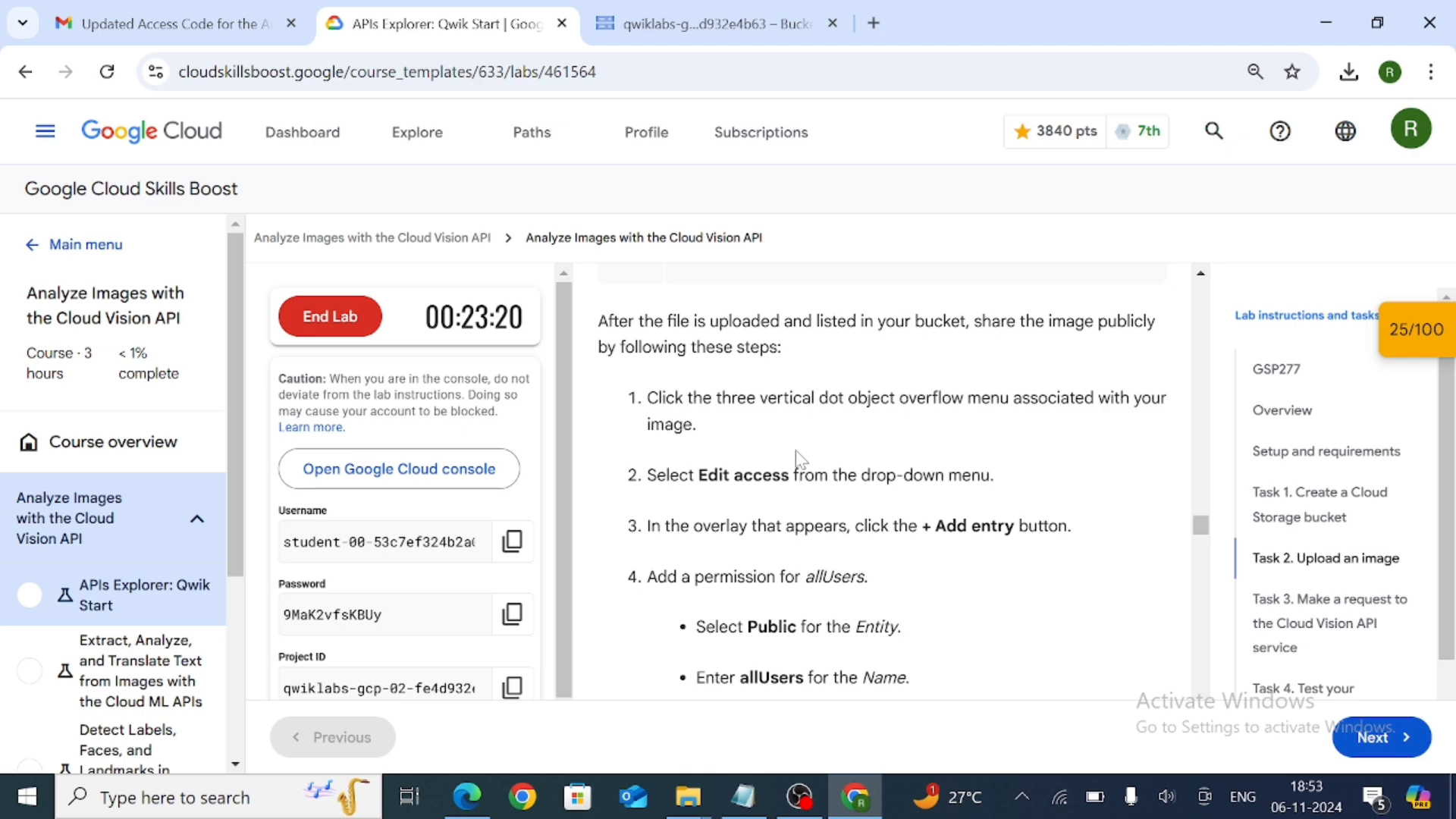
click(728, 23)
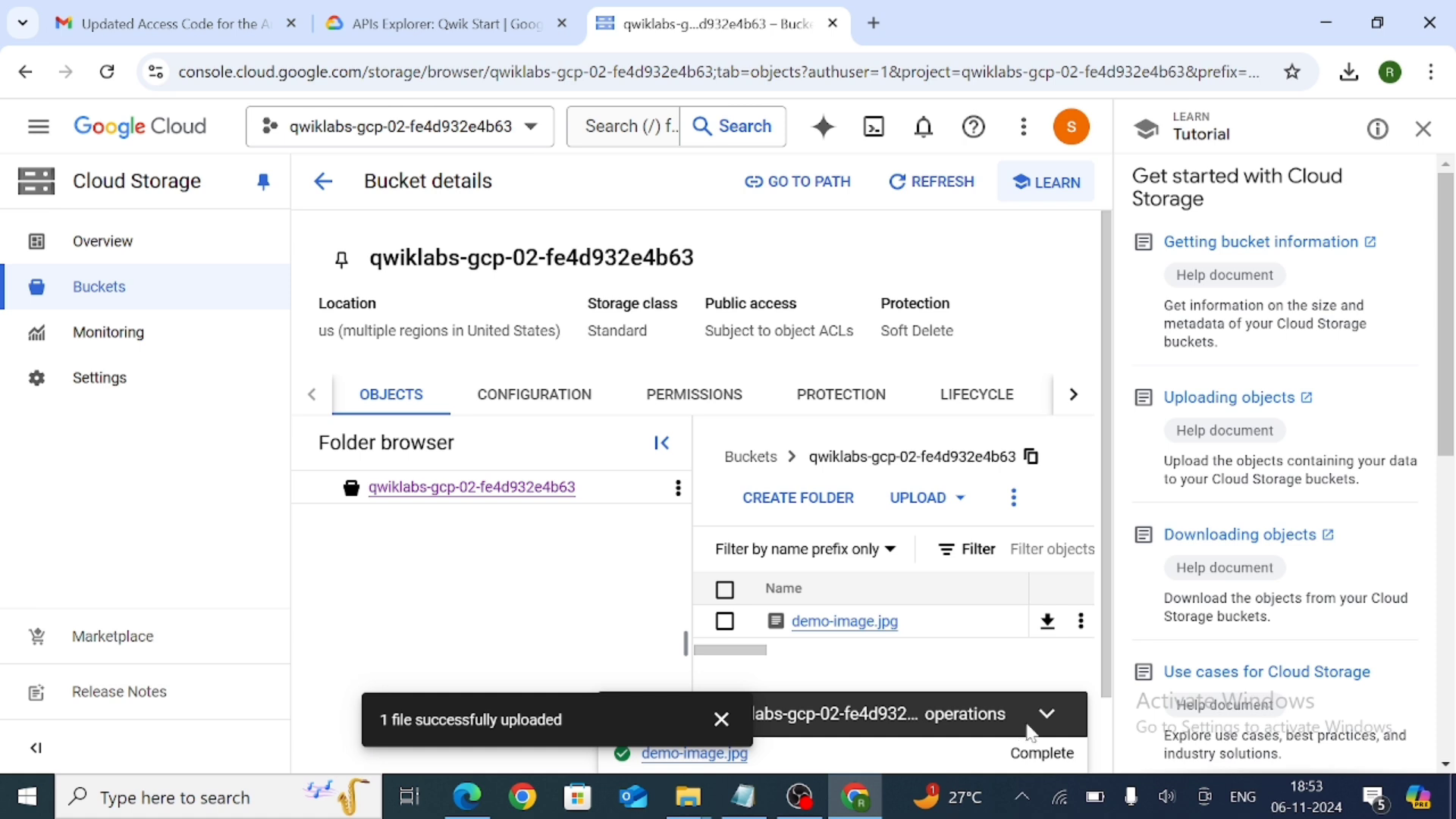
click(1081, 622)
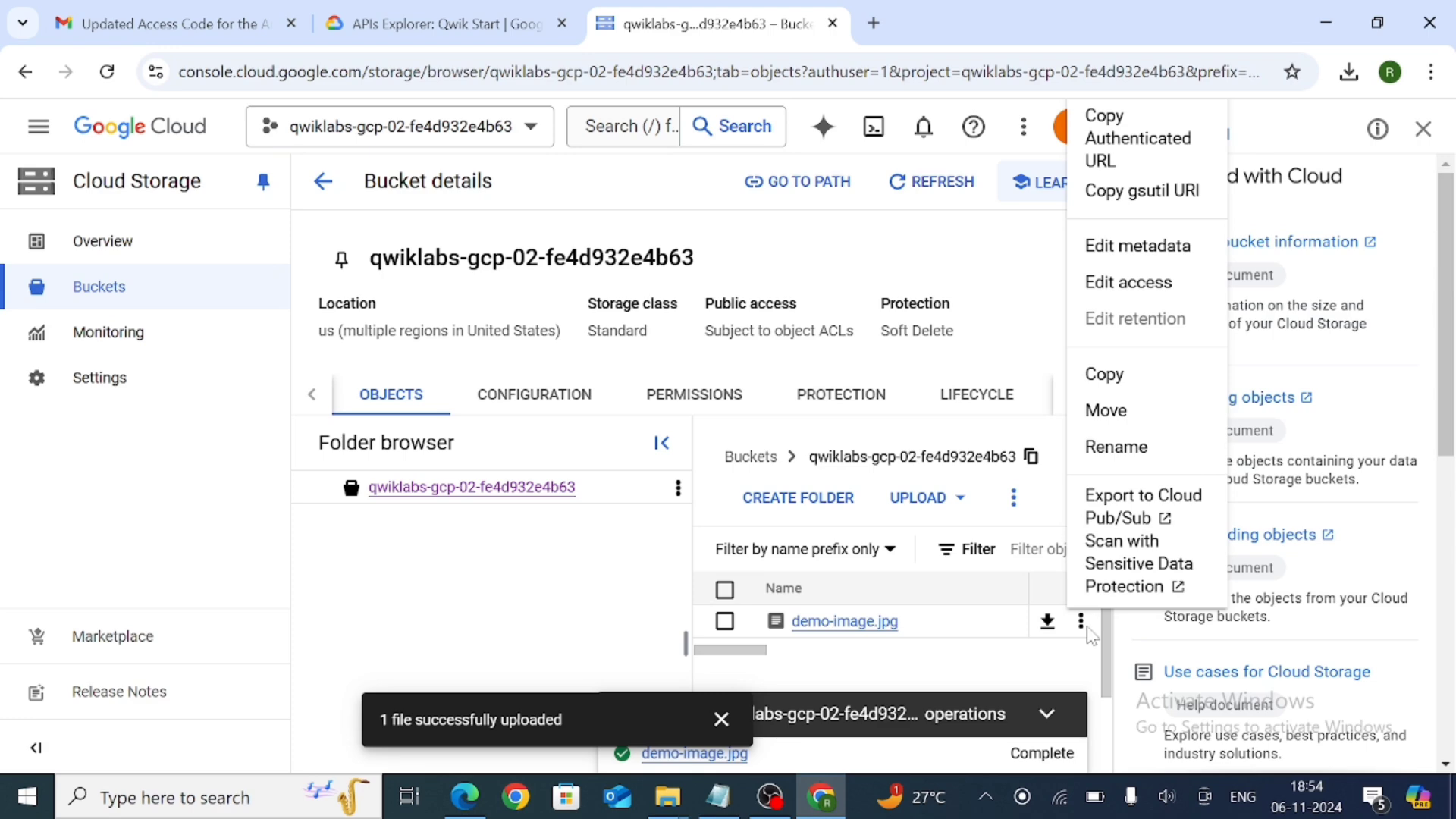
click(1128, 283)
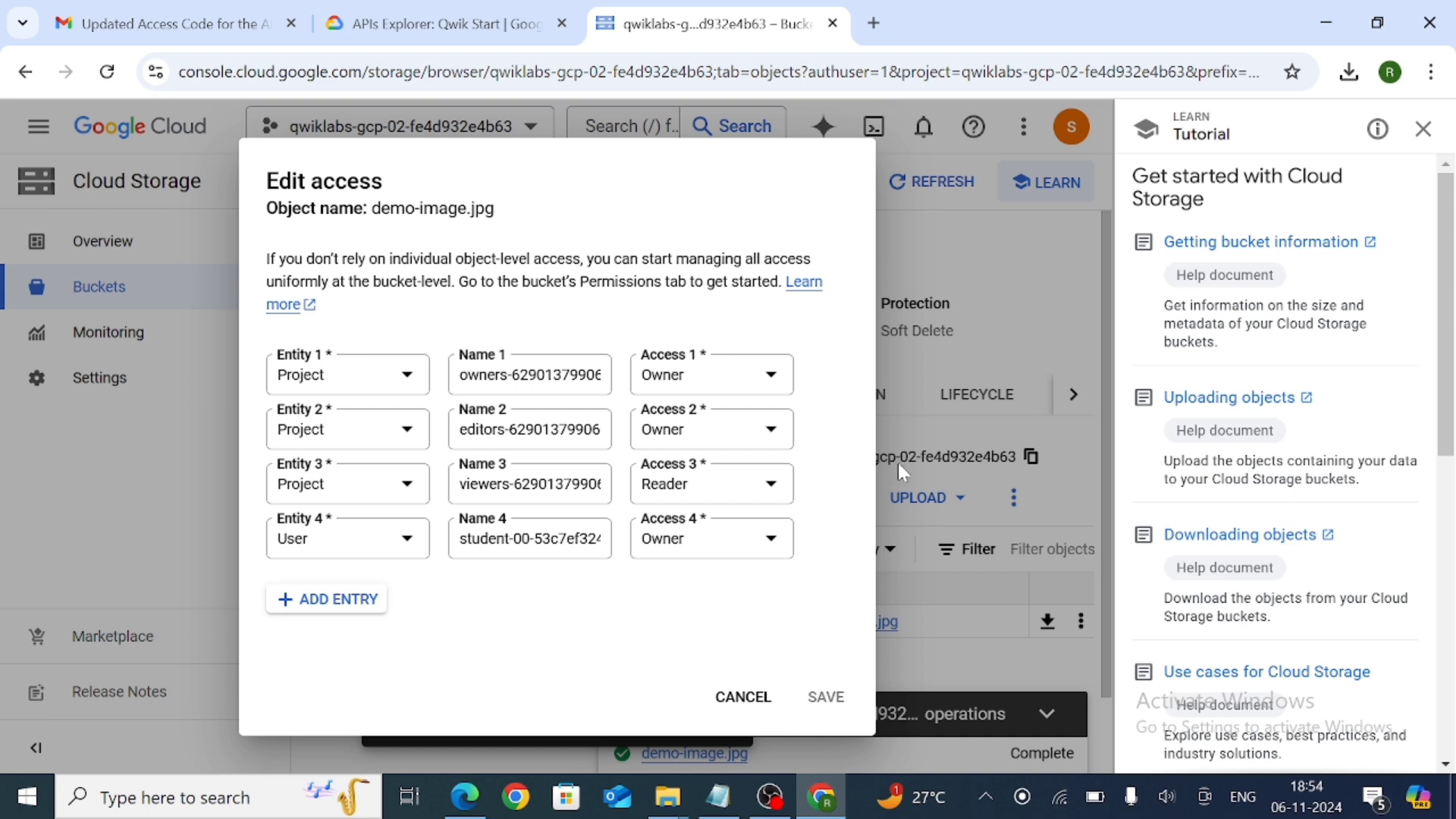
mouse_move(809, 467)
click(339, 611)
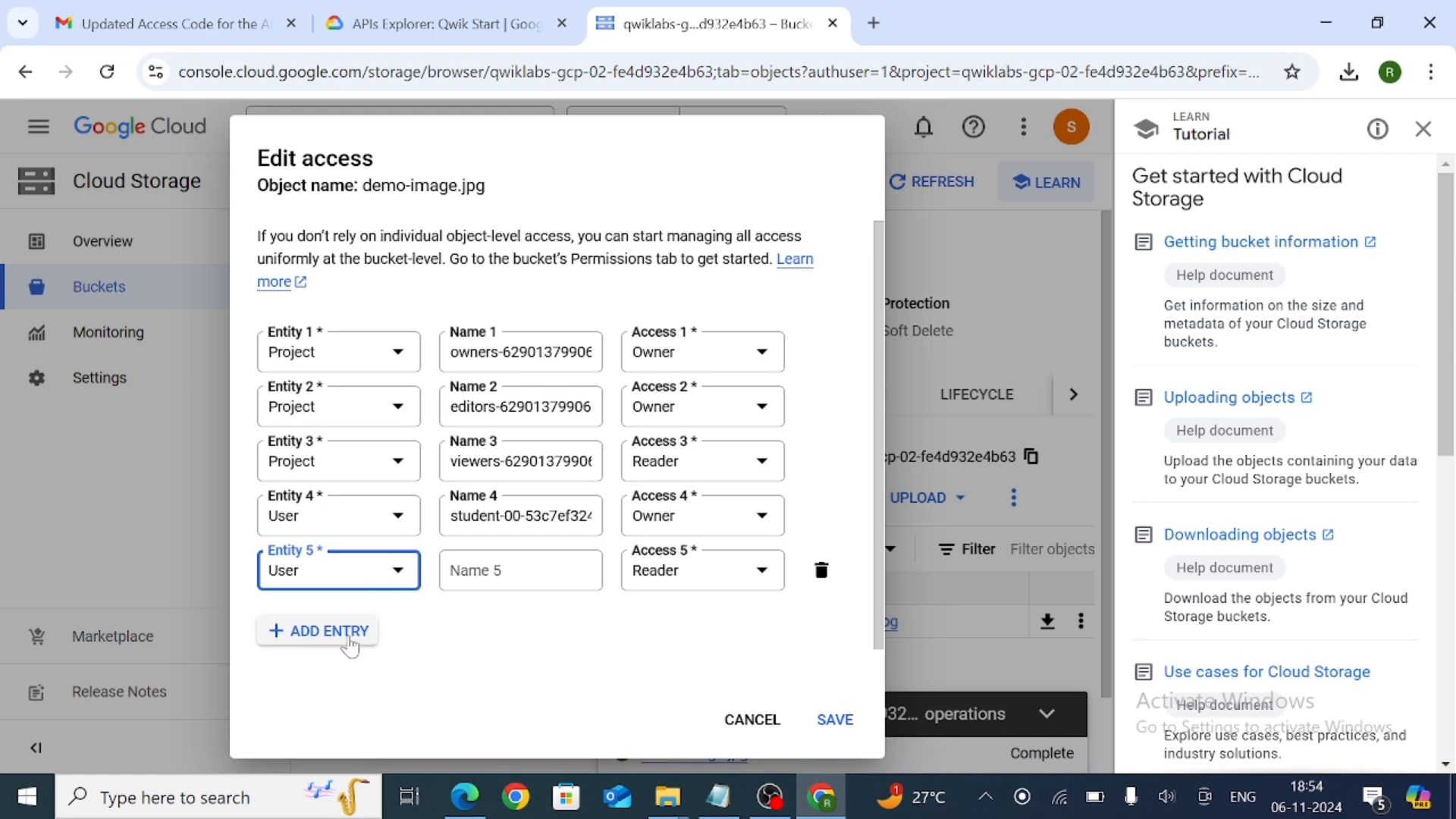
scroll(350, 647, down, 1)
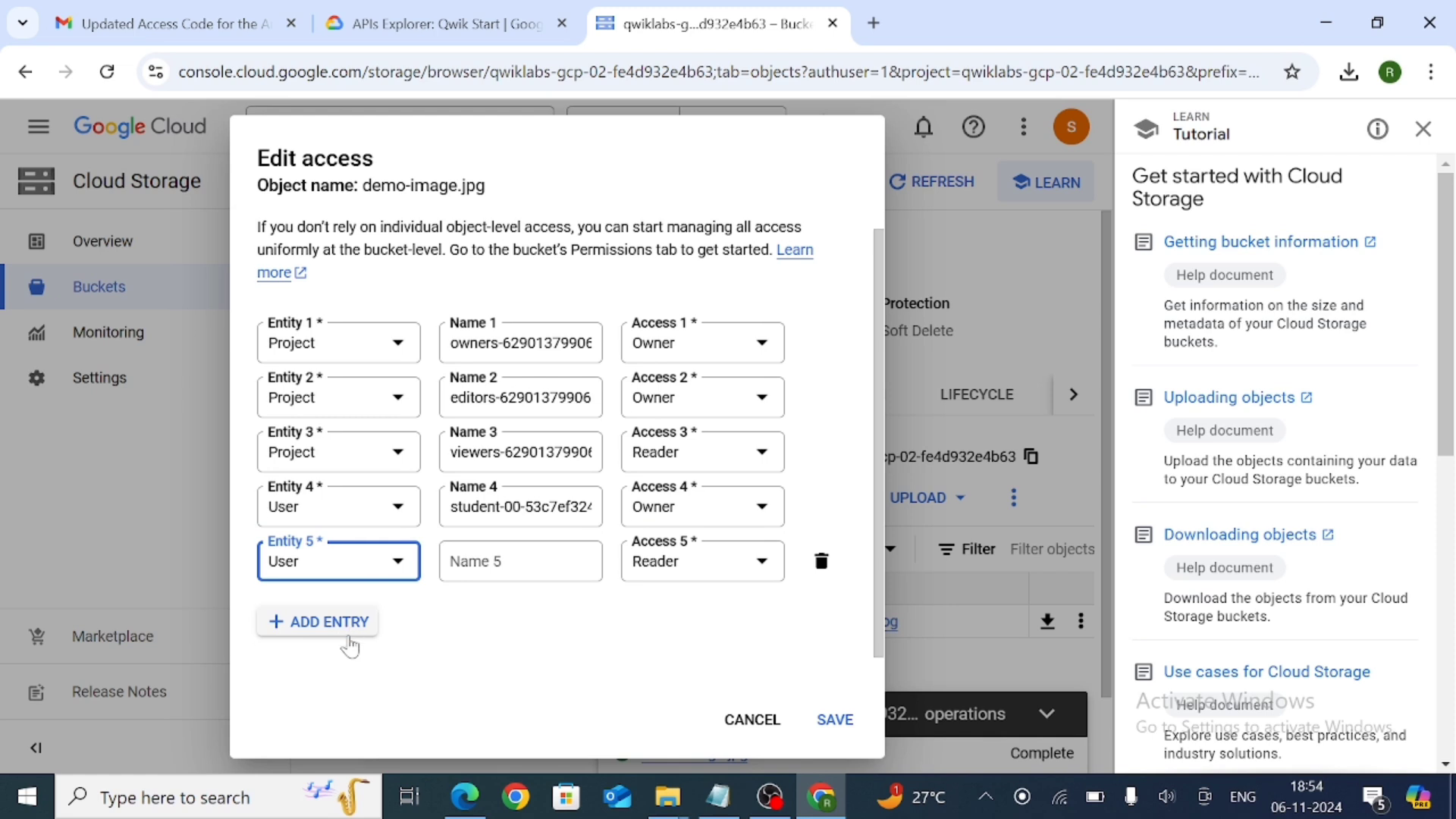
click(363, 573)
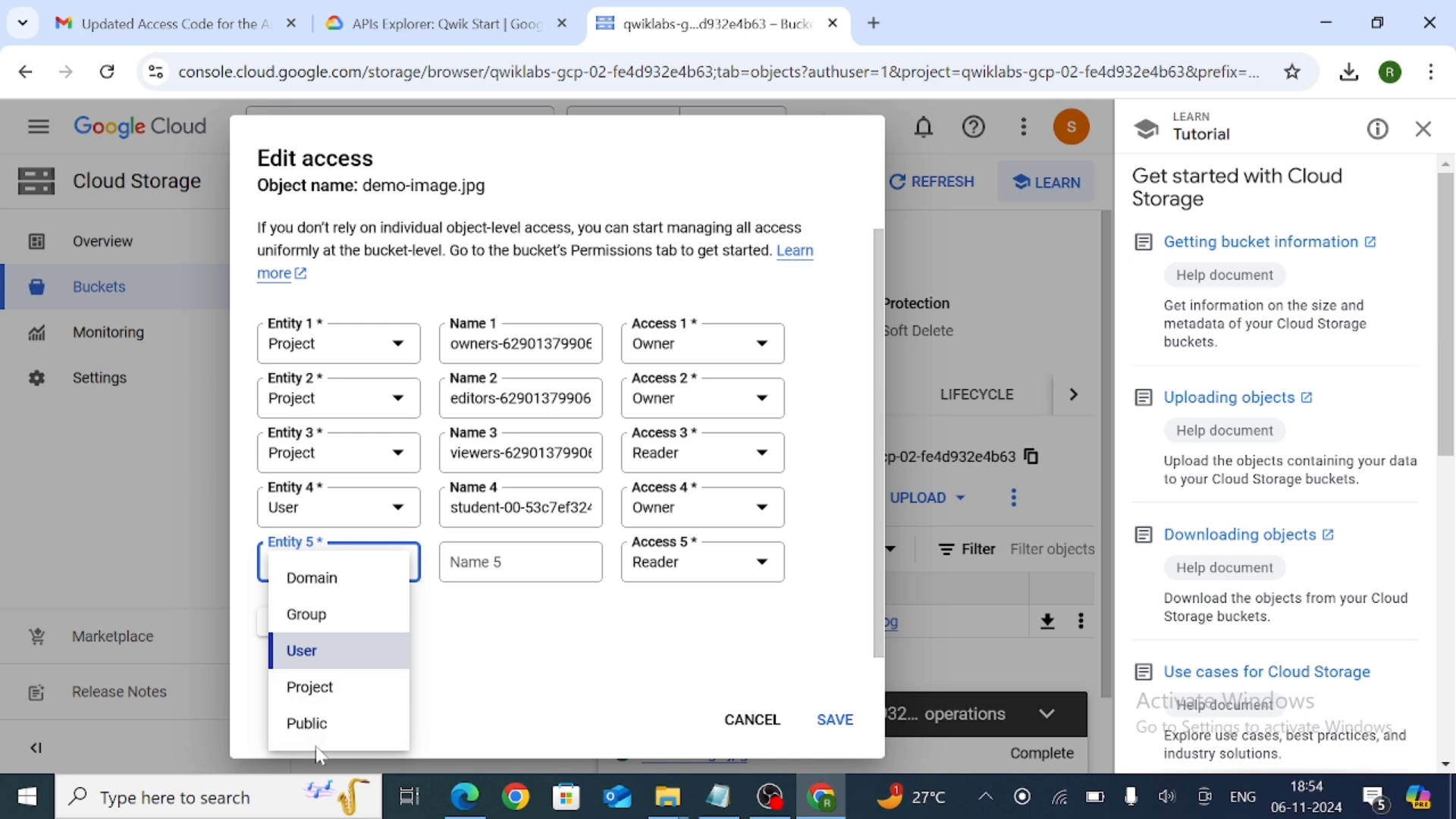
click(307, 725)
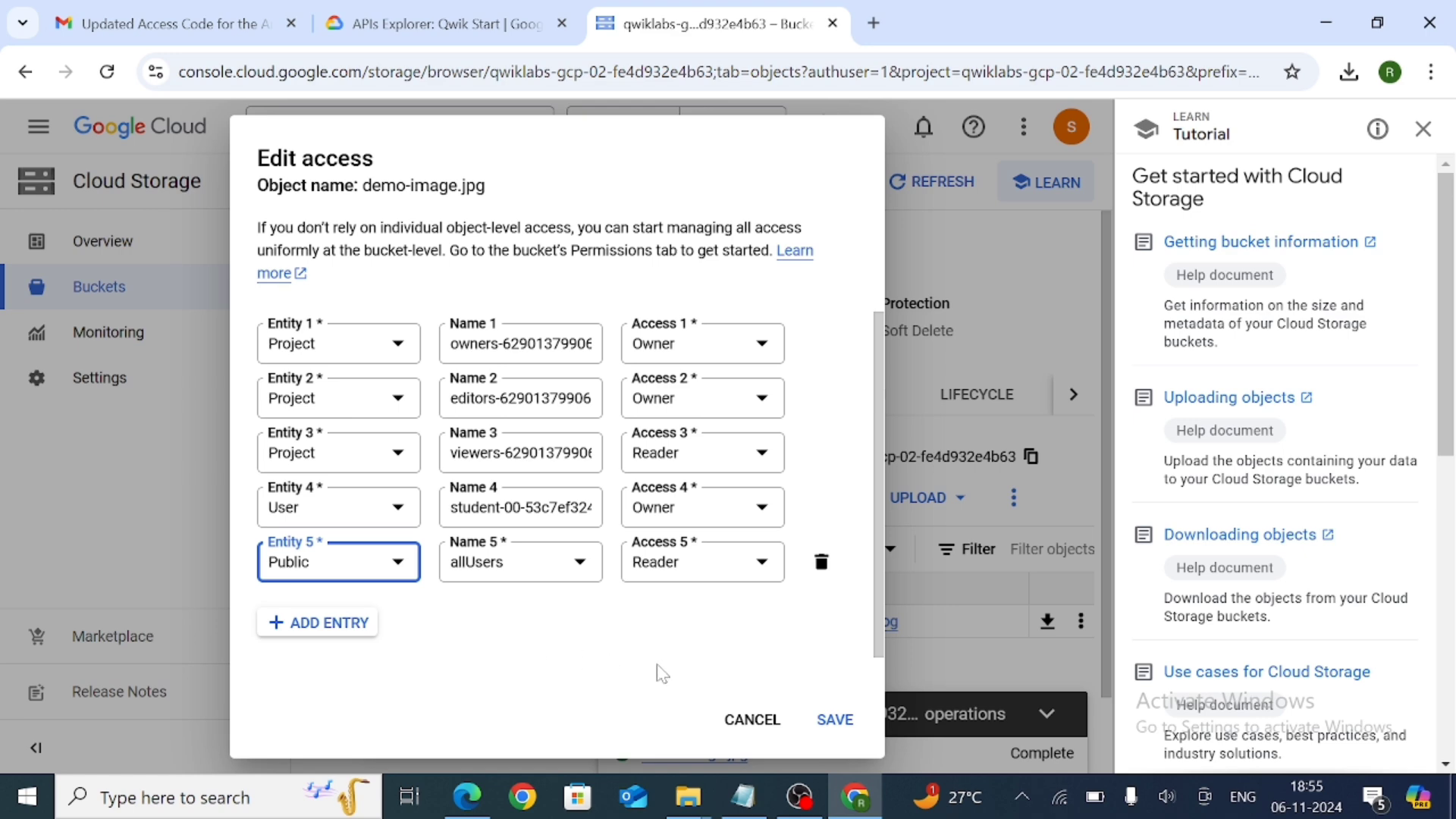
click(841, 728)
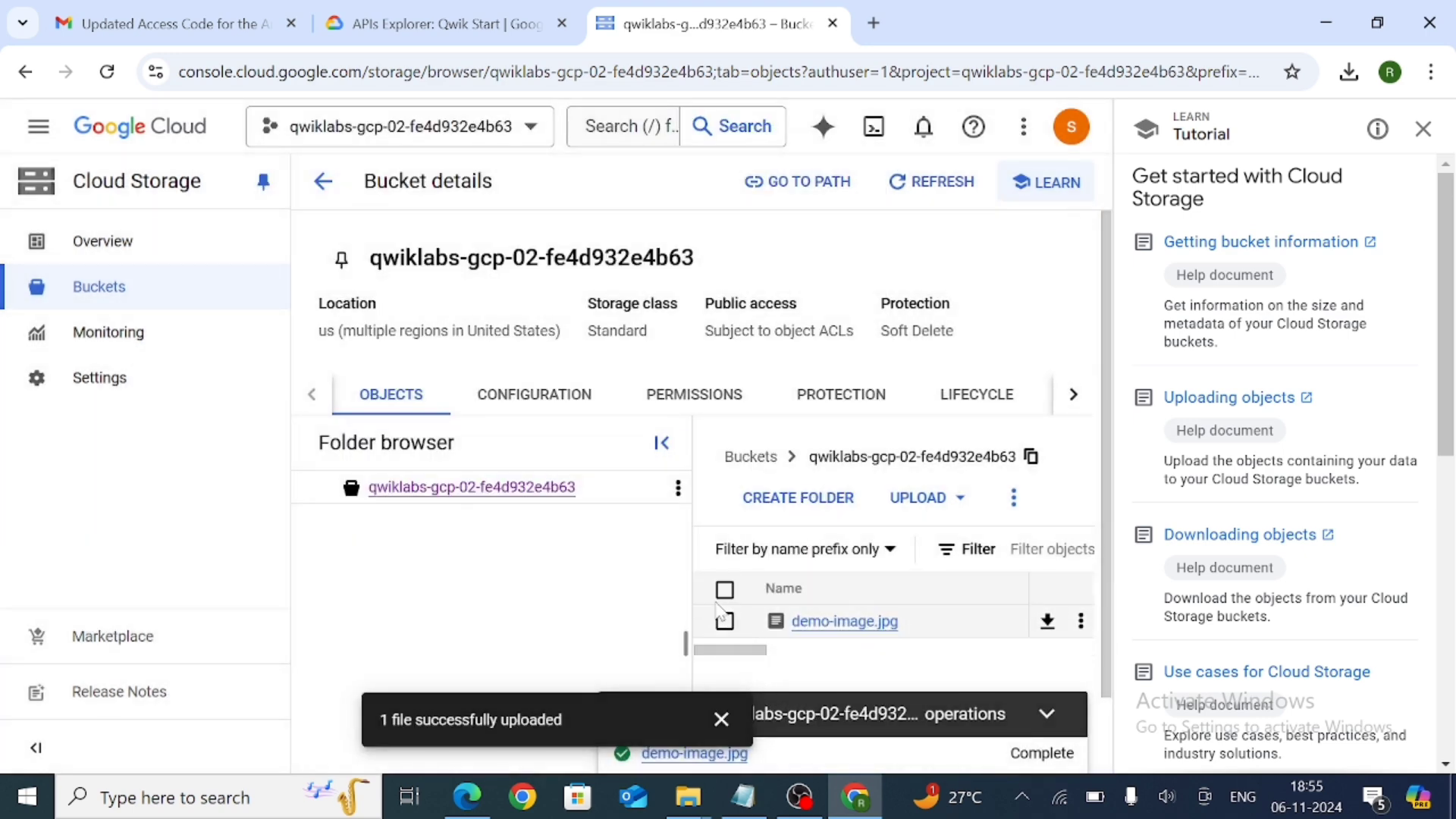
Step: Return to the lab instructions and check the progress of the "Make the uploaded image publicly accessible" task
click(422, 19)
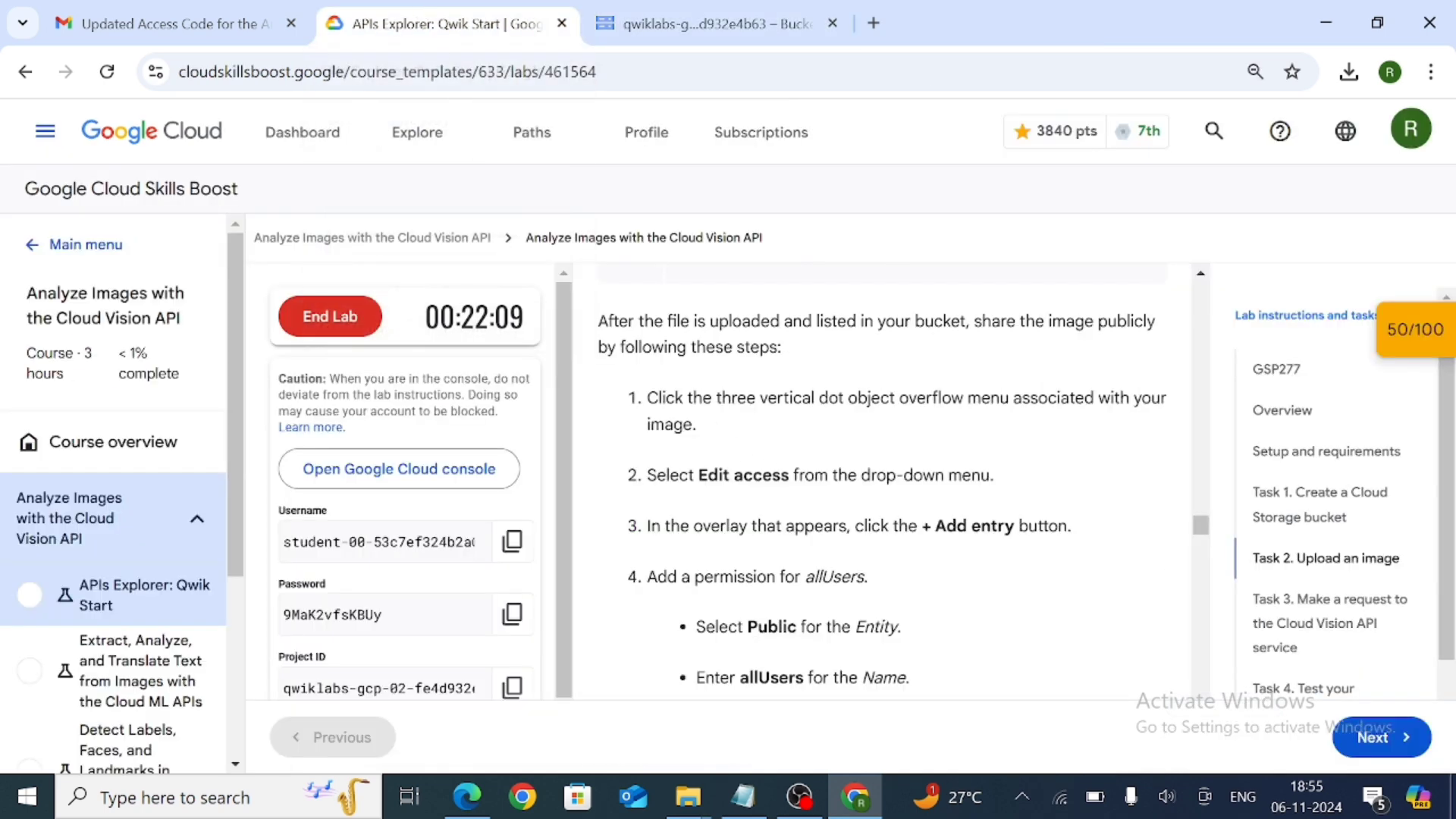
scroll(770, 485, down, 8)
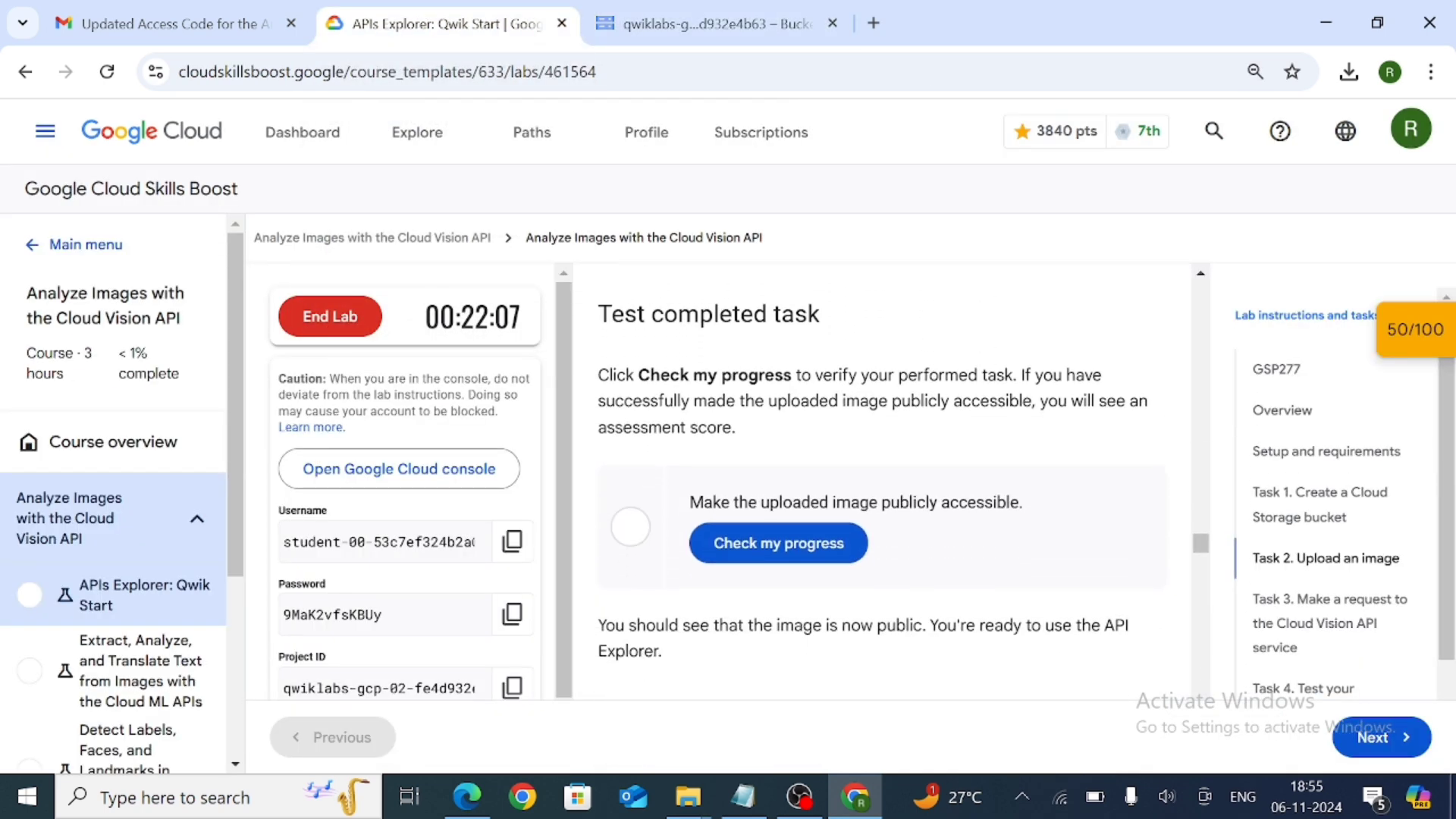
click(770, 486)
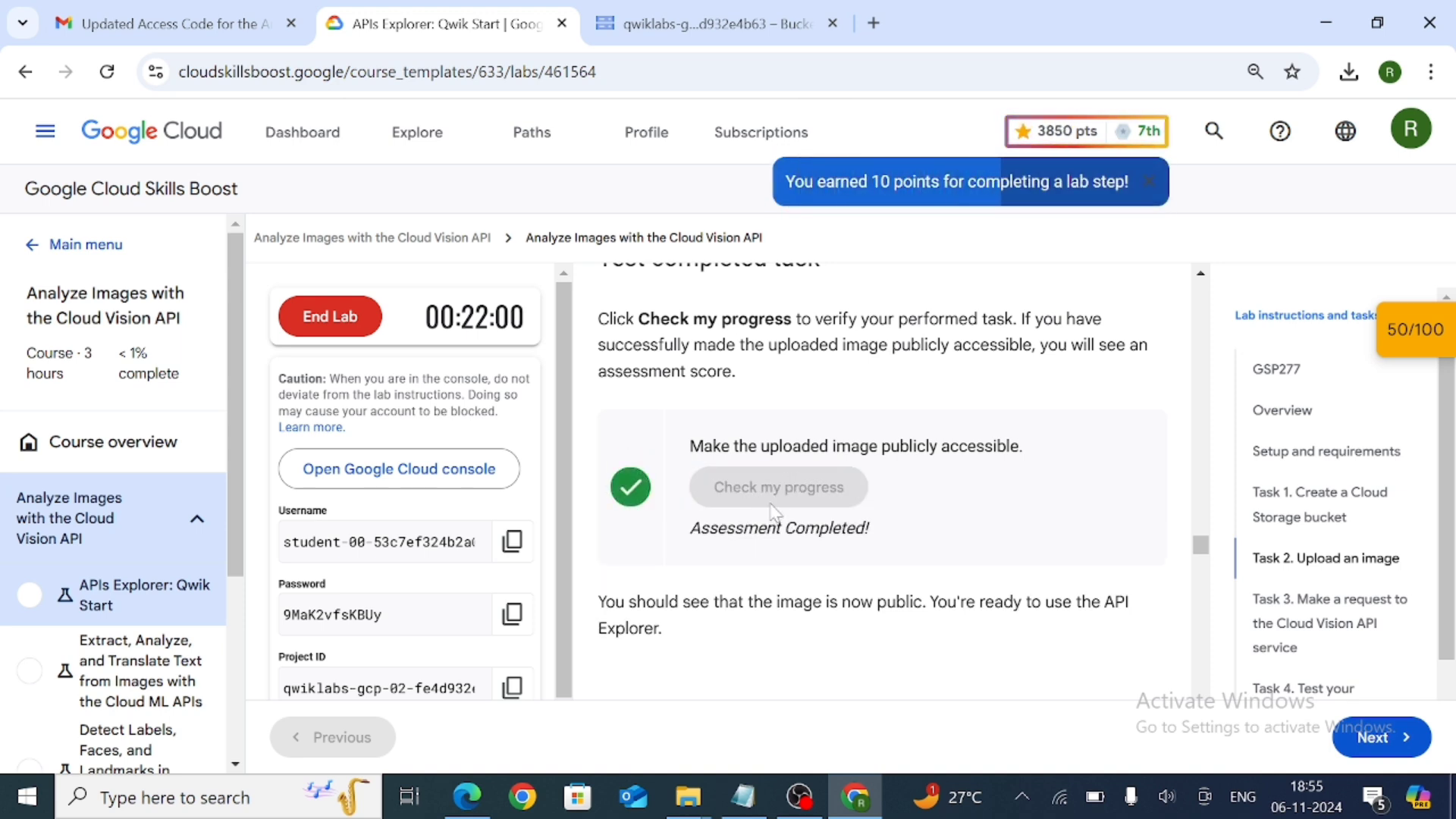
Step: Review the Task 3 instructions, then go to APIs & Services in the Cloud console and open the API Library for enabling APIs
scroll(789, 518, down, 1)
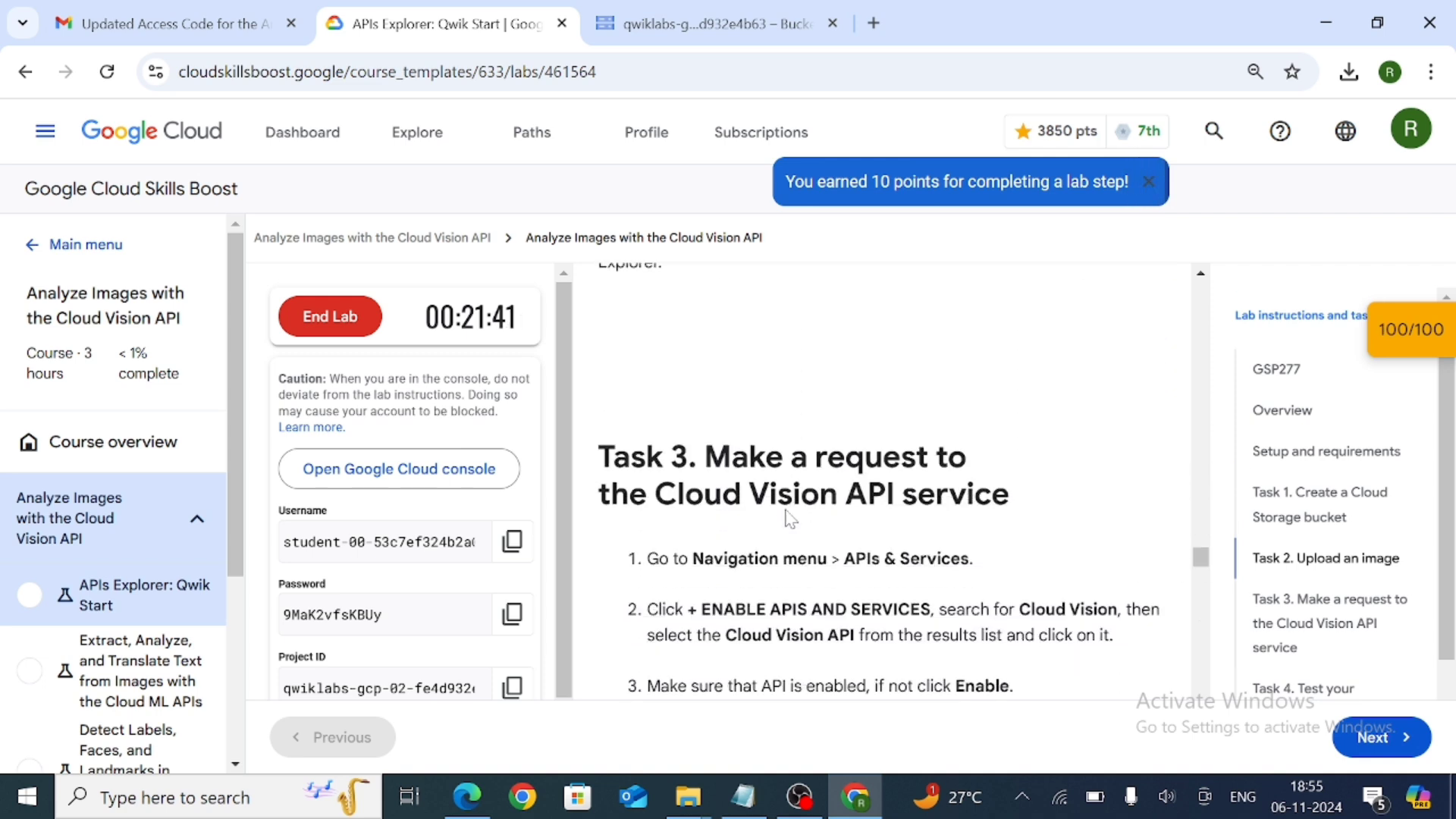
scroll(789, 518, down, 3)
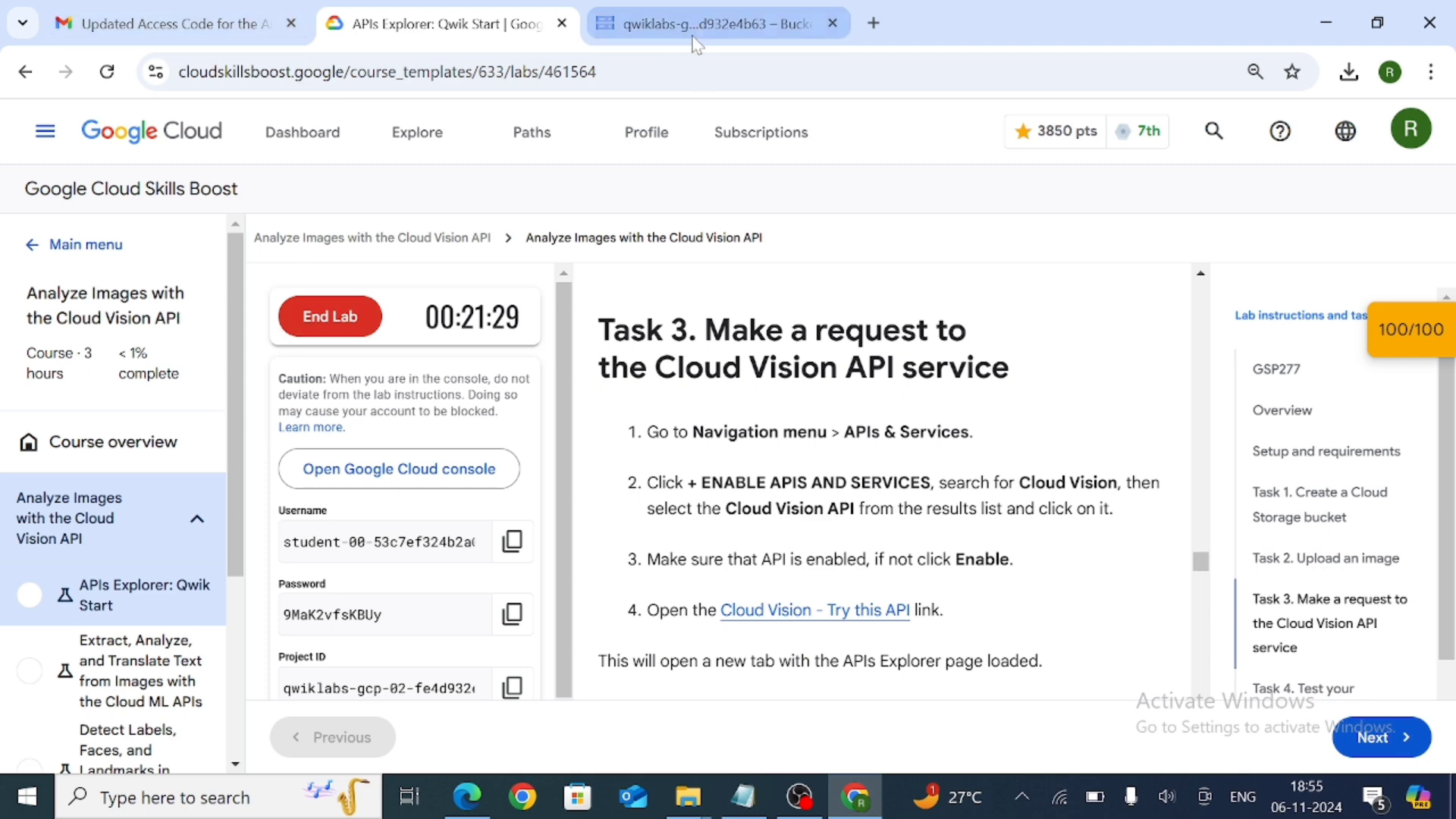
click(698, 30)
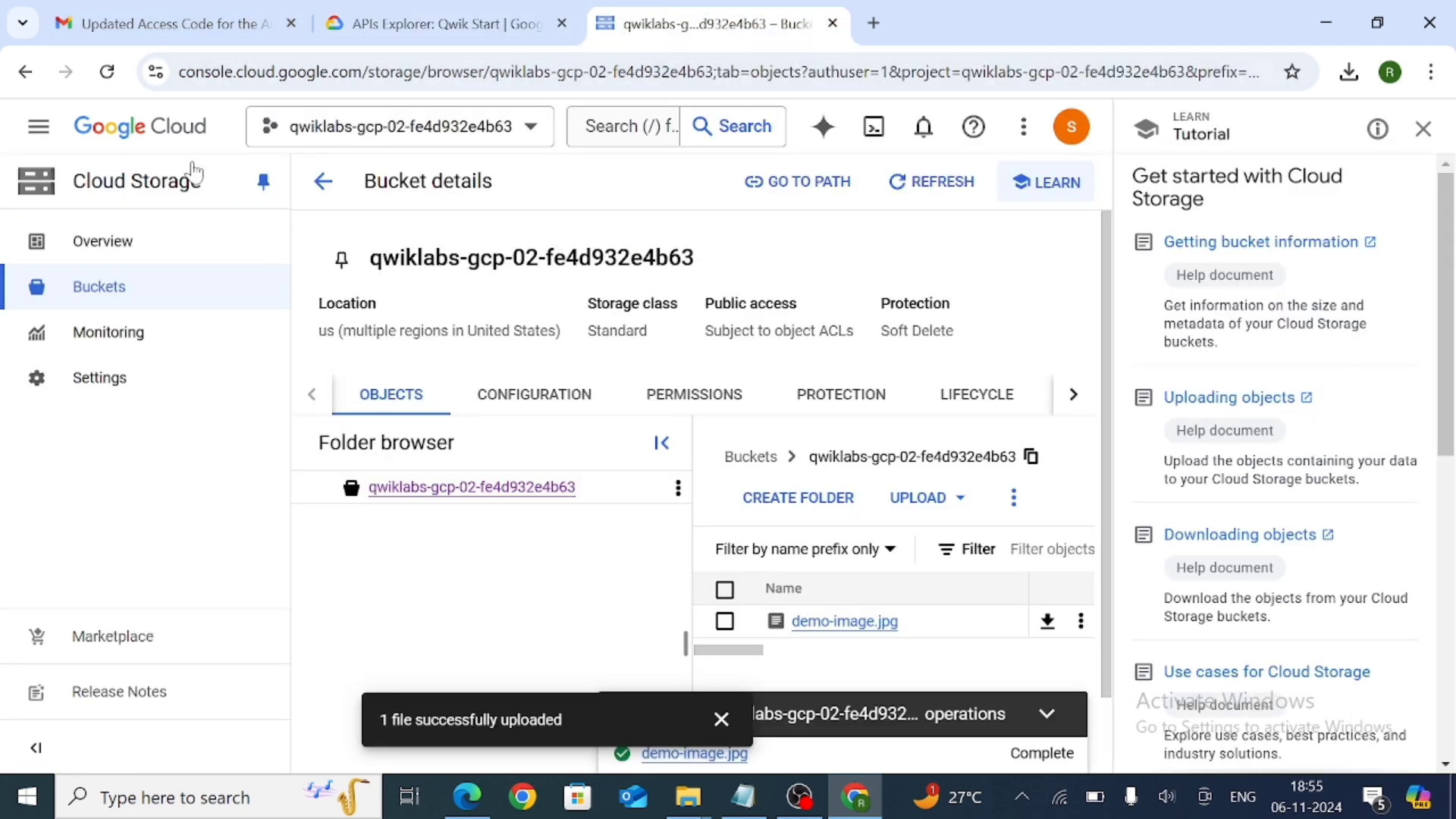
click(34, 130)
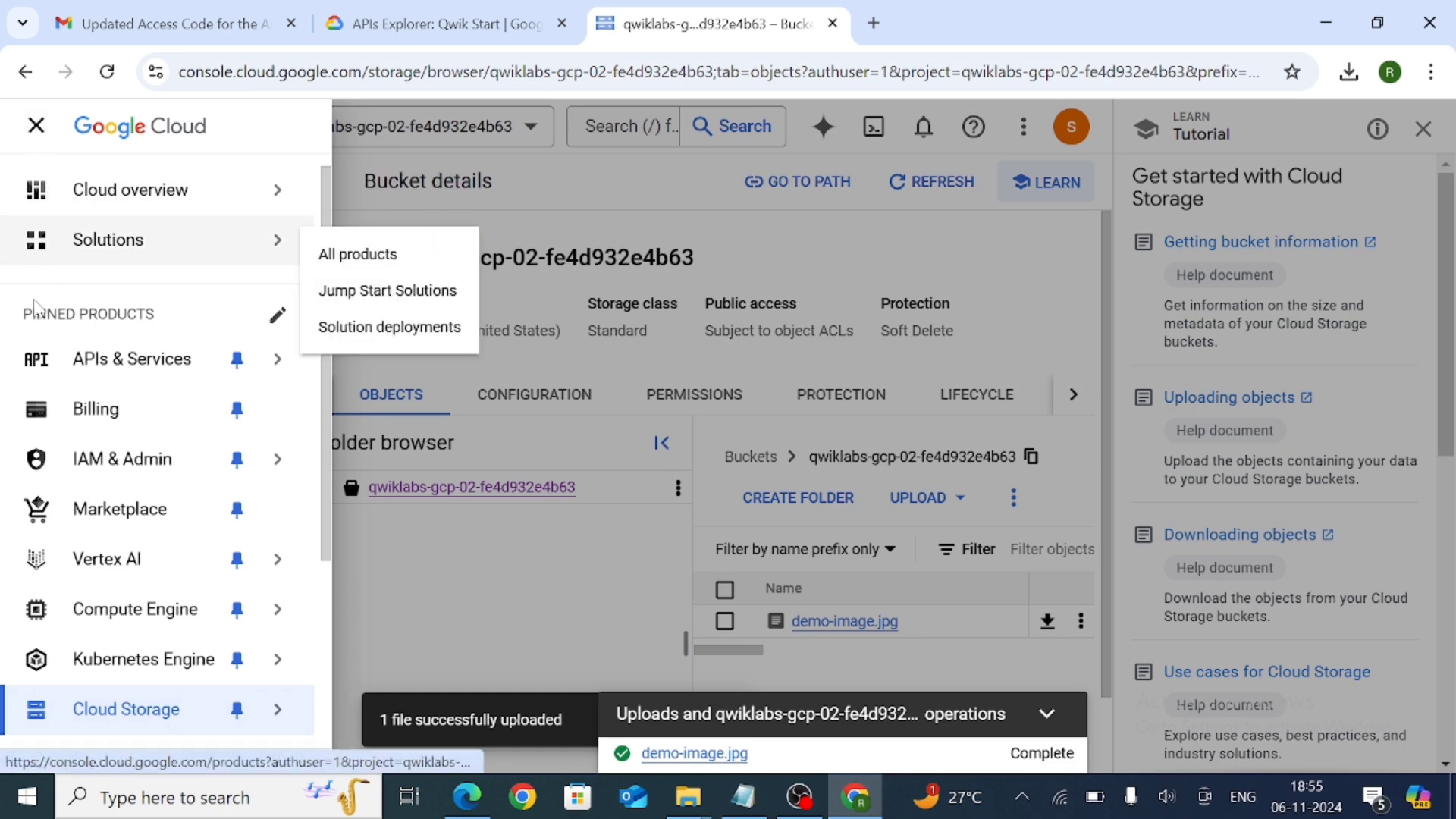
mouse_move(53, 369)
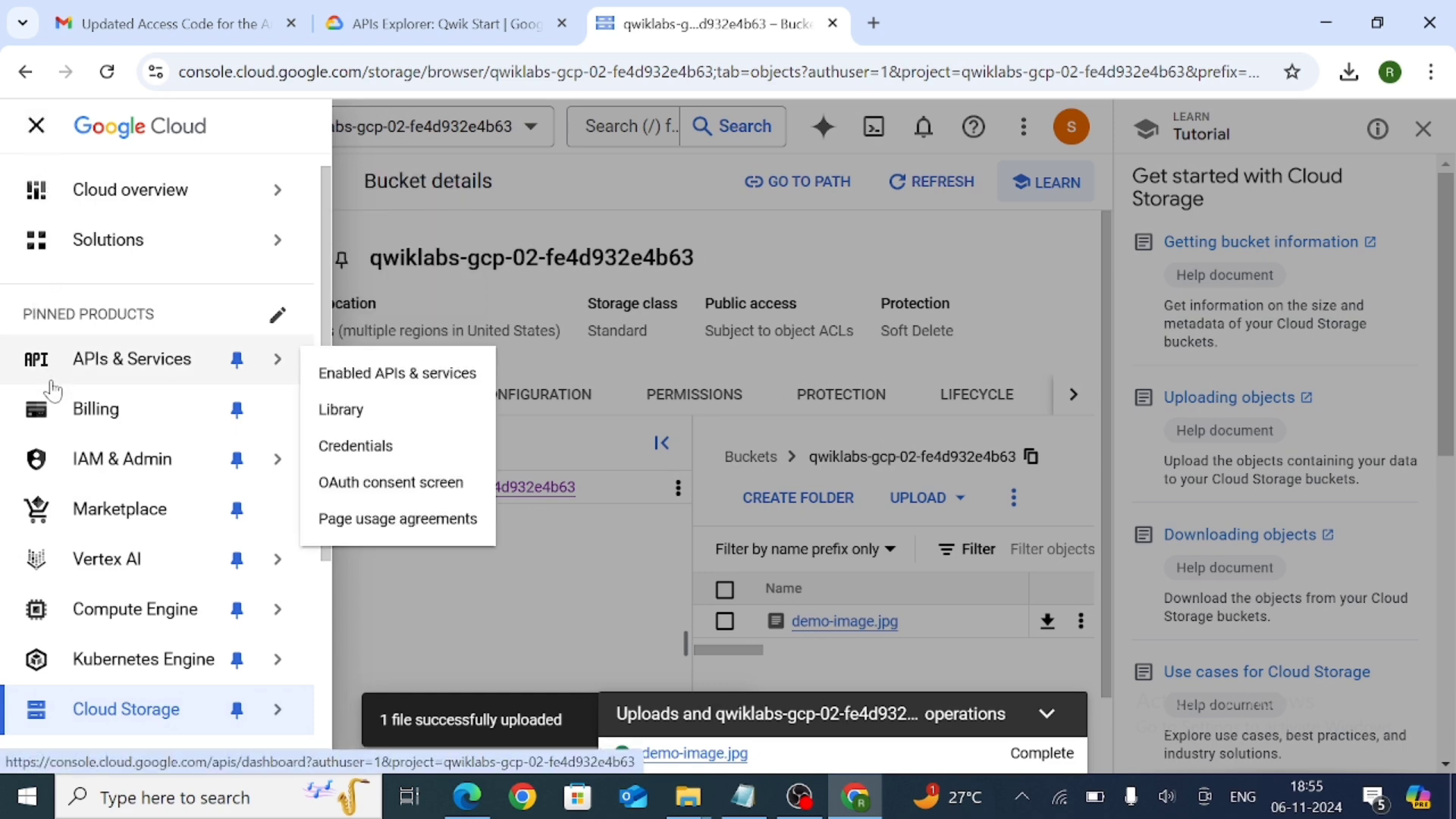
click(141, 372)
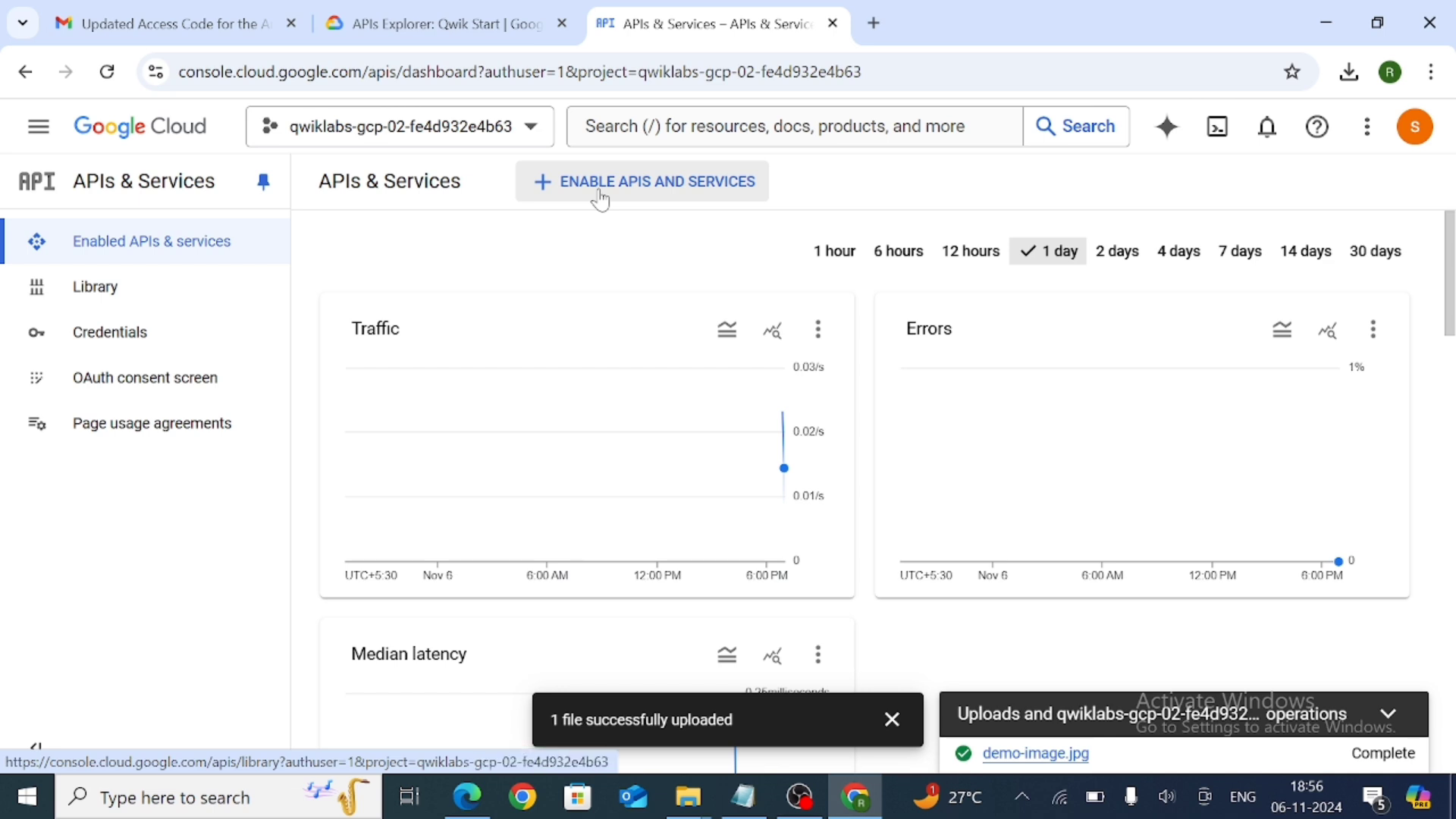
click(601, 199)
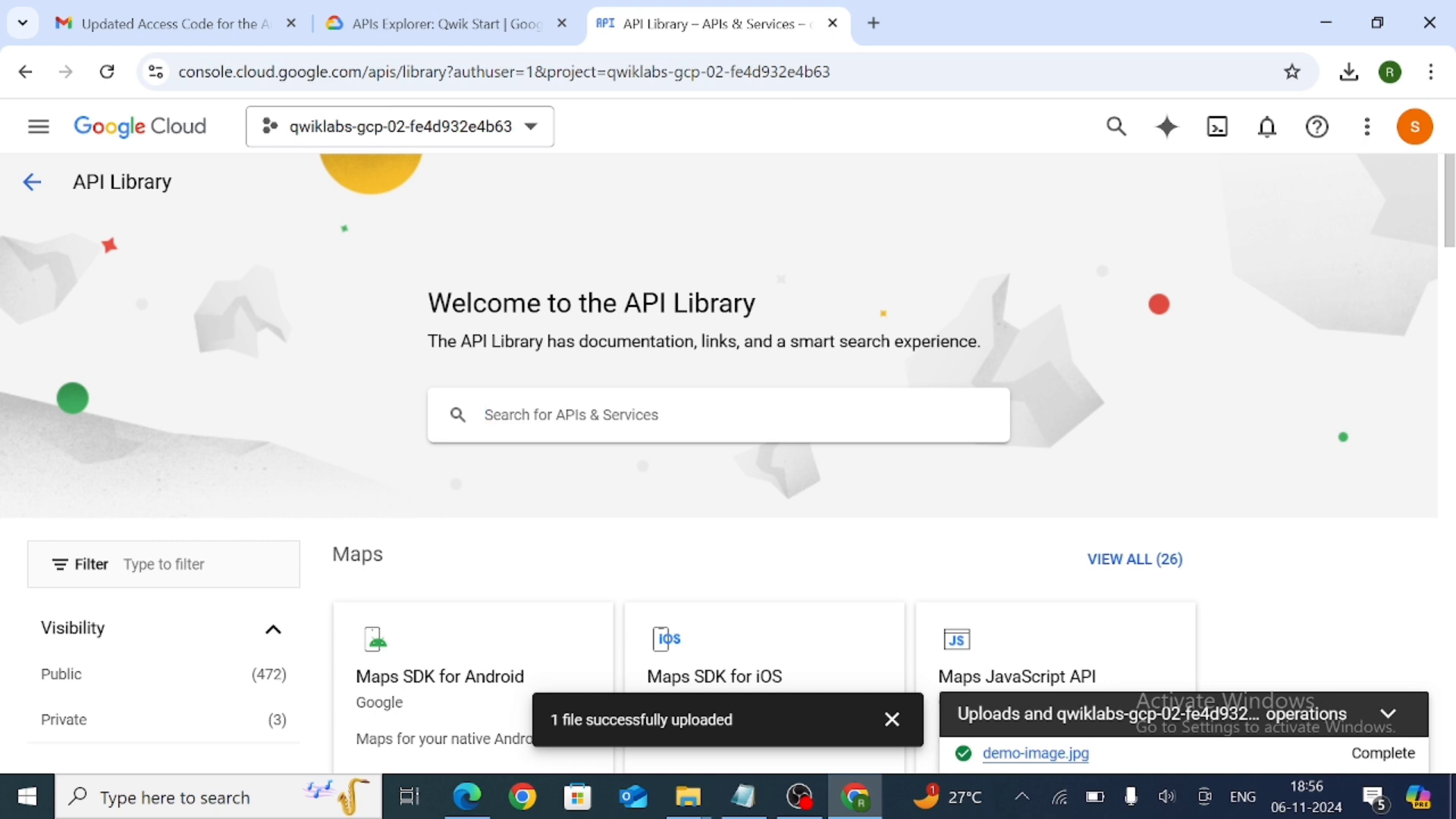
Step: Search the API Library for "cloud vision api"
click(531, 425)
text(c)
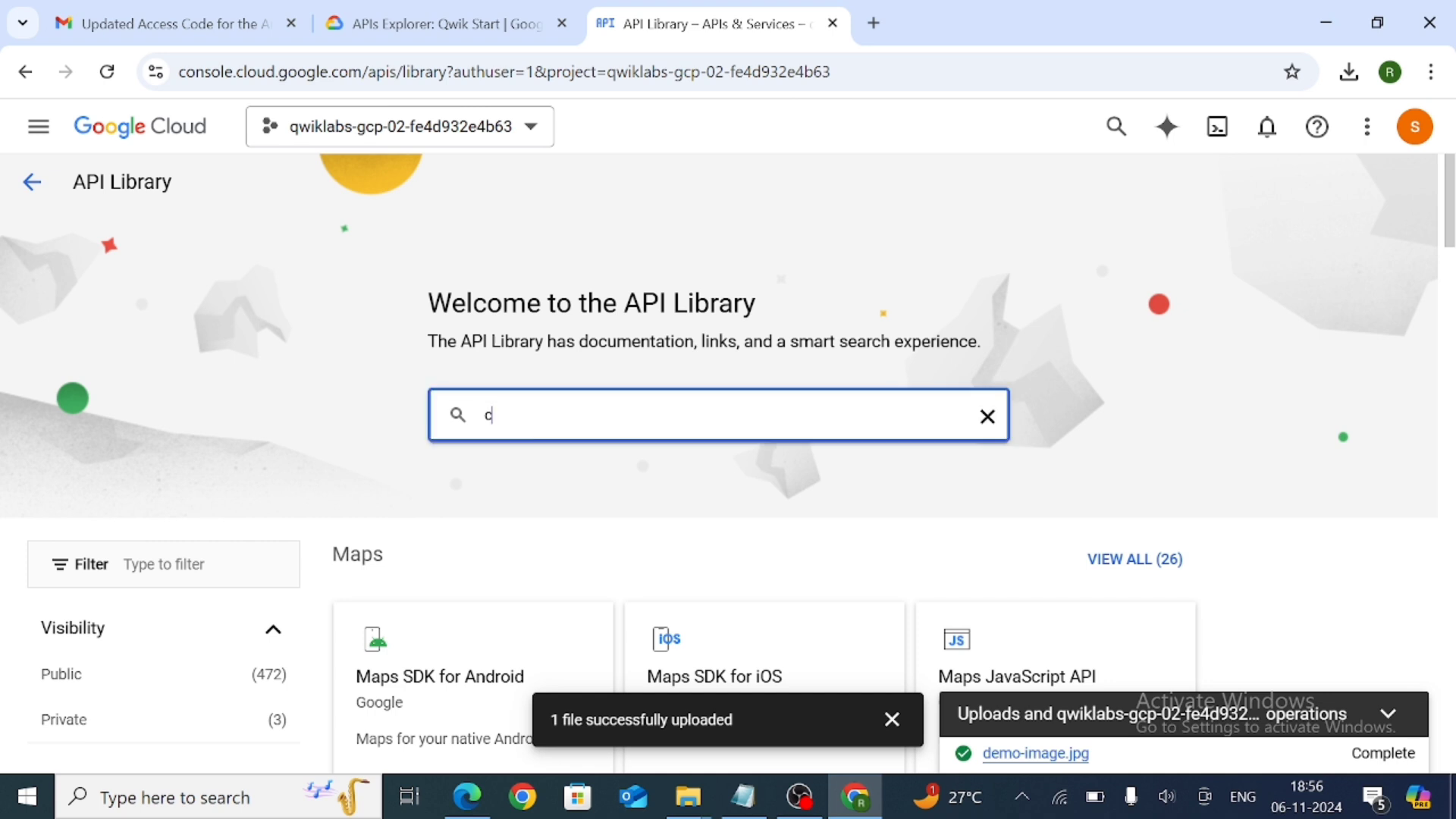
text(loud vision)
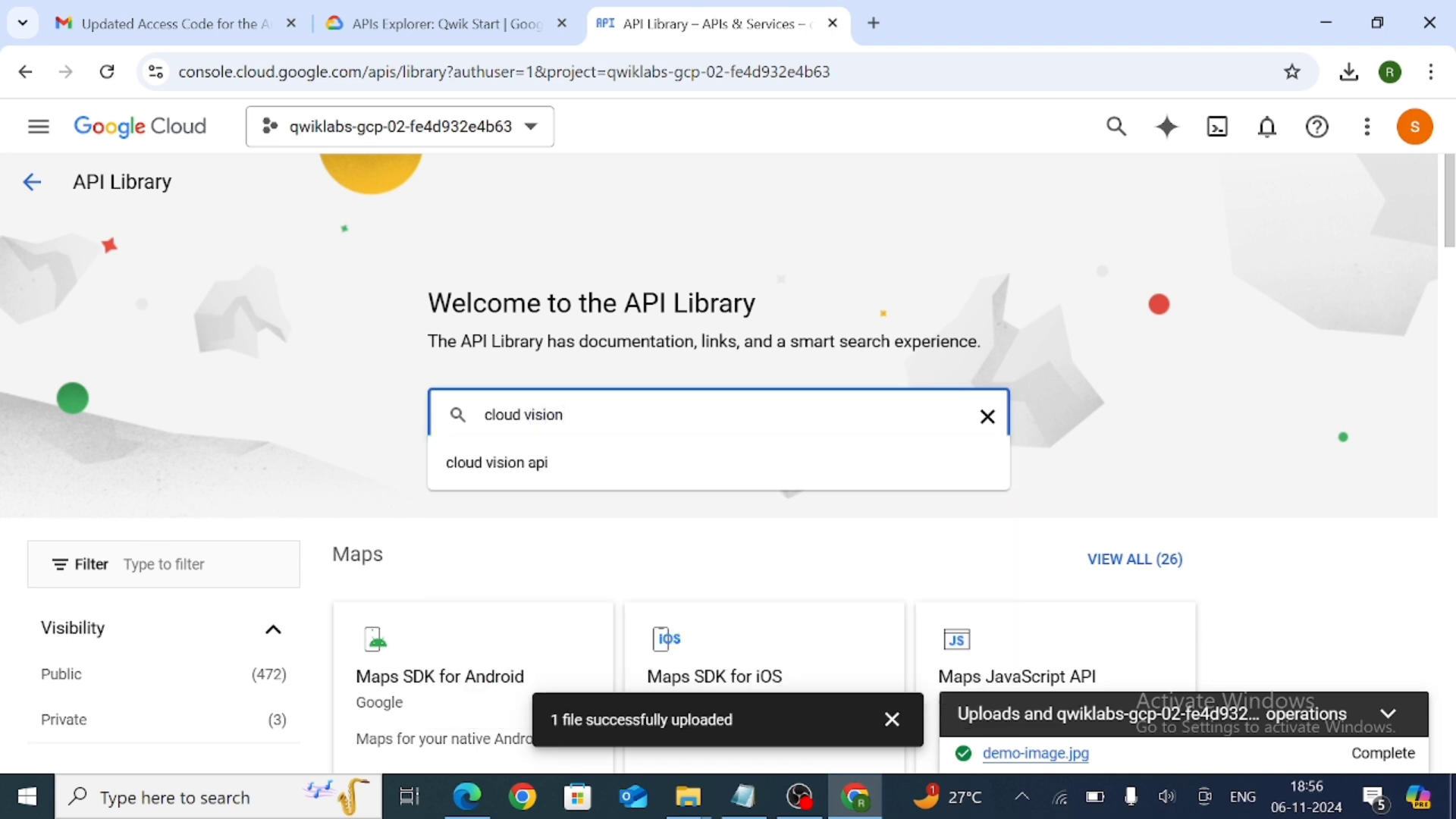
click(534, 472)
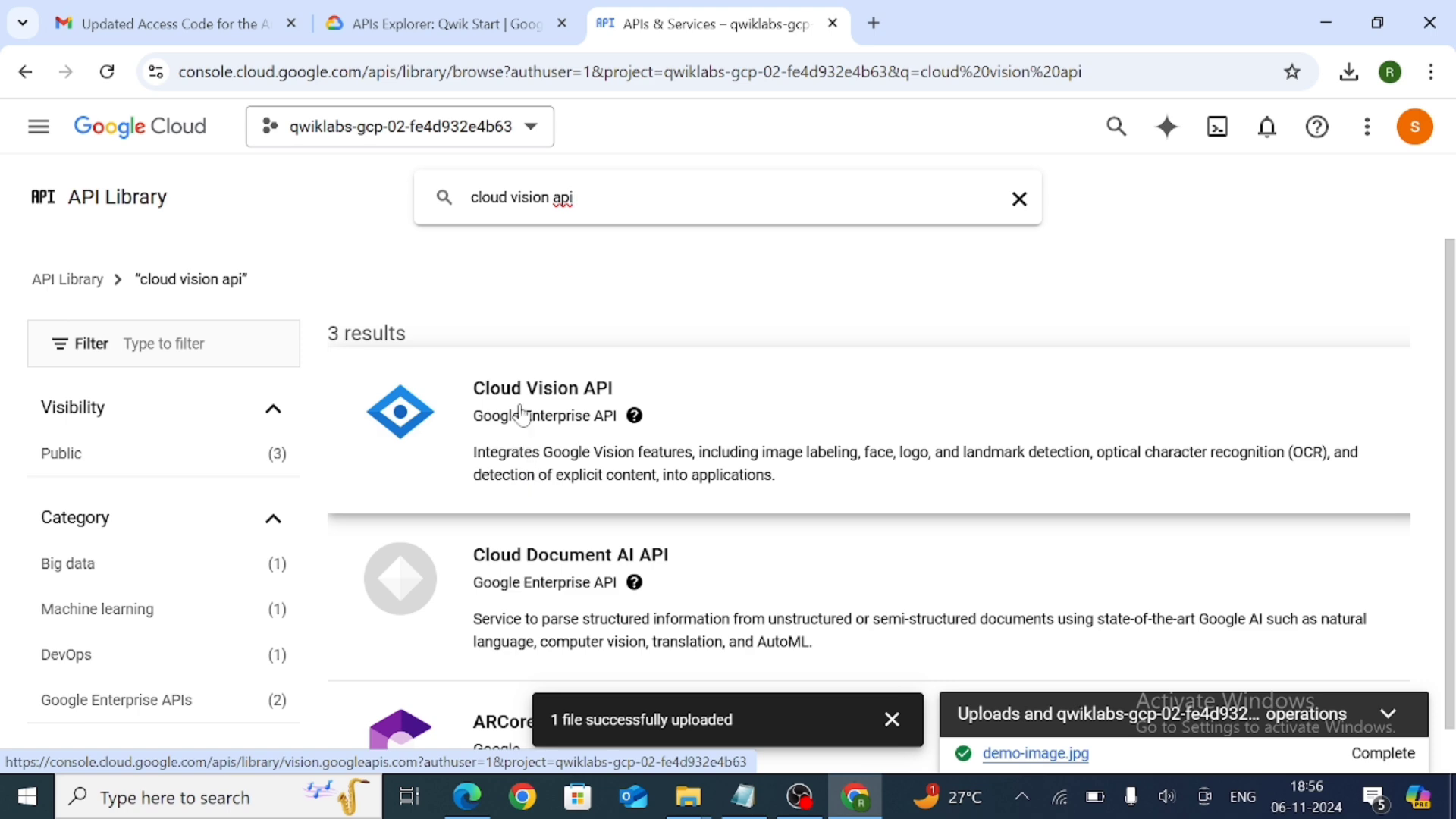
Step: Open the Cloud Vision API product details and launch its Try This API reference page
click(551, 391)
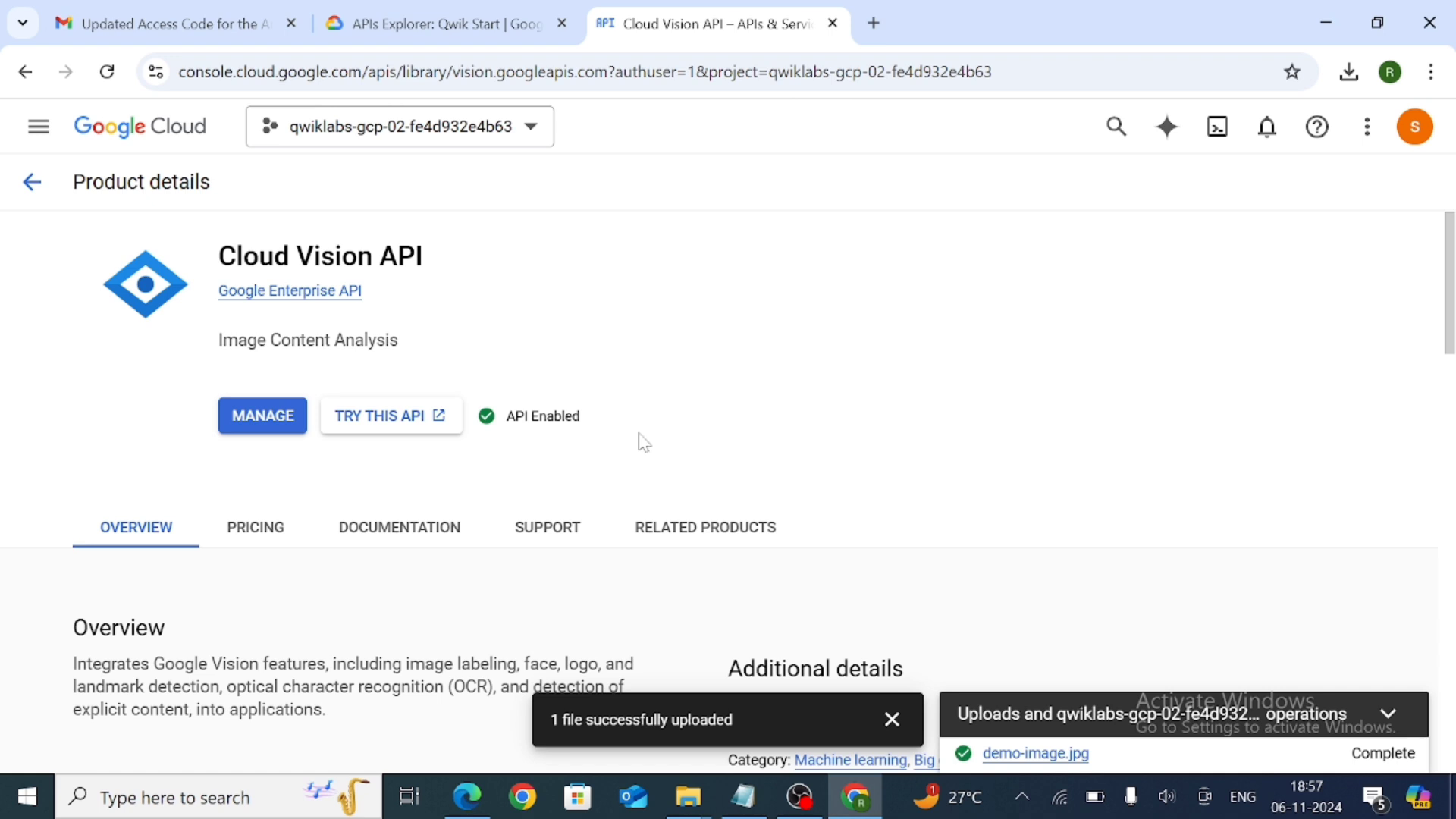
click(387, 429)
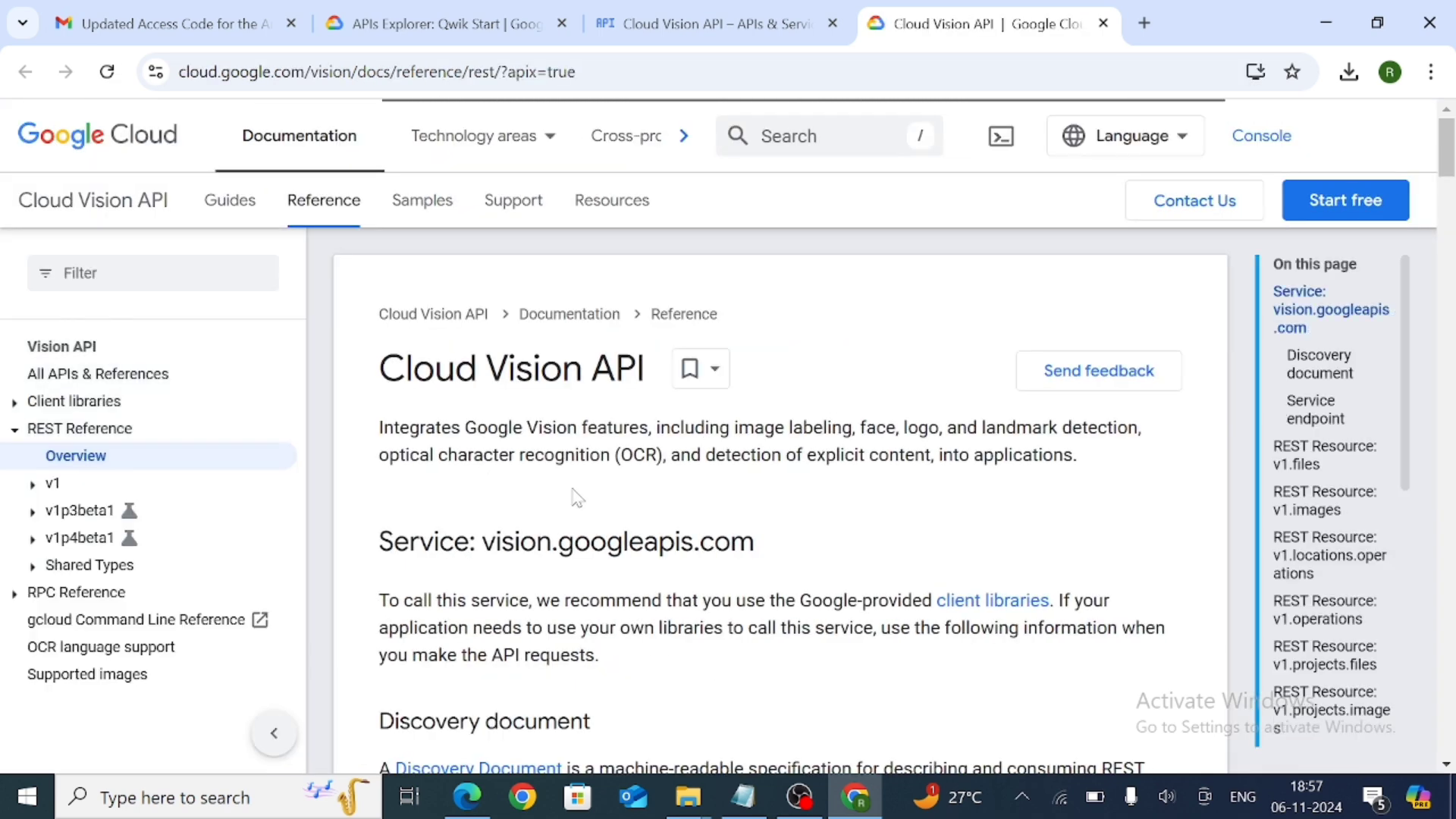
scroll(576, 494, down, 6)
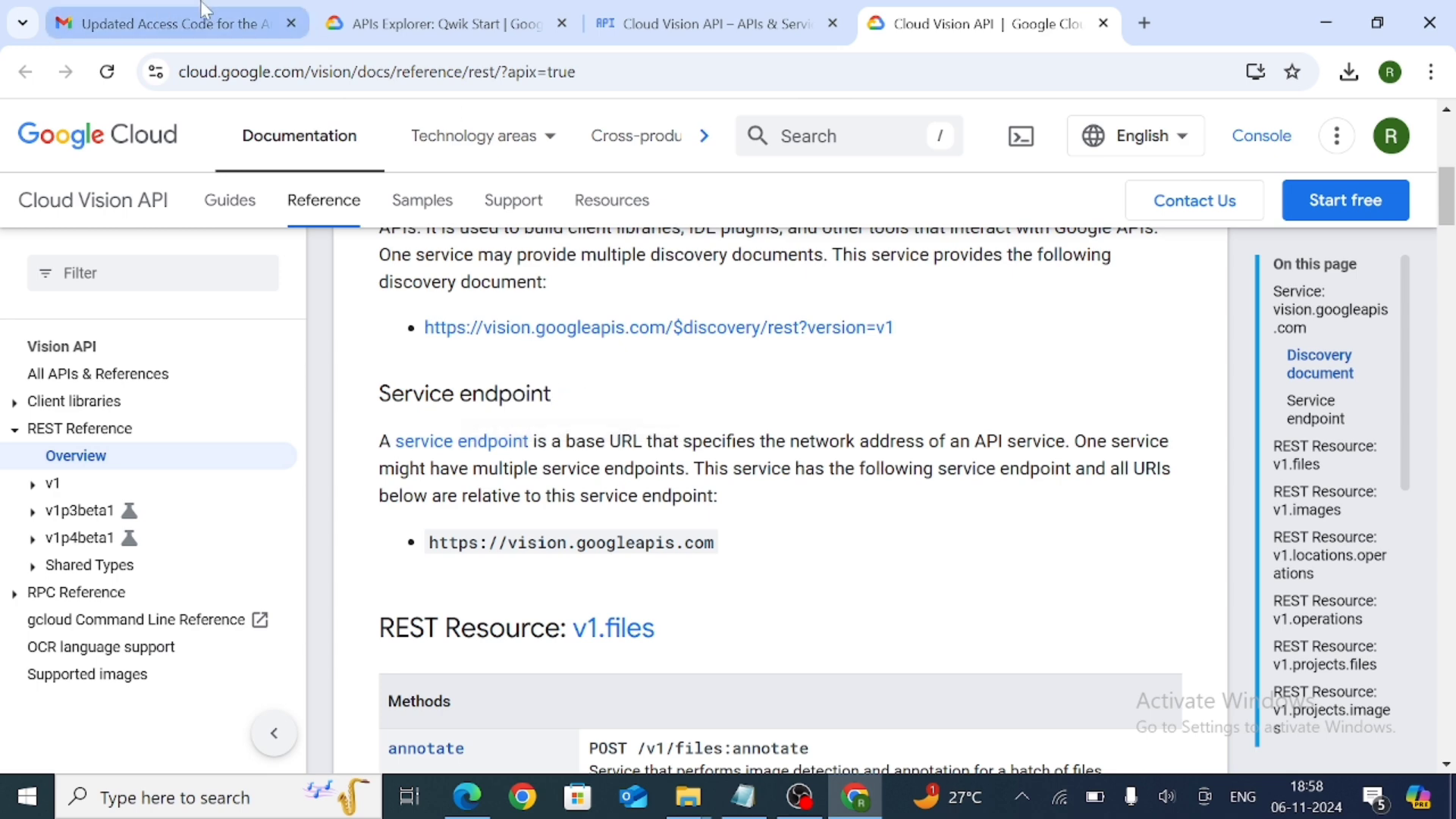
Step: Return to the lab instructions and answer True to both Task 4 questions, on unique object names and publicly shared objects
click(363, 24)
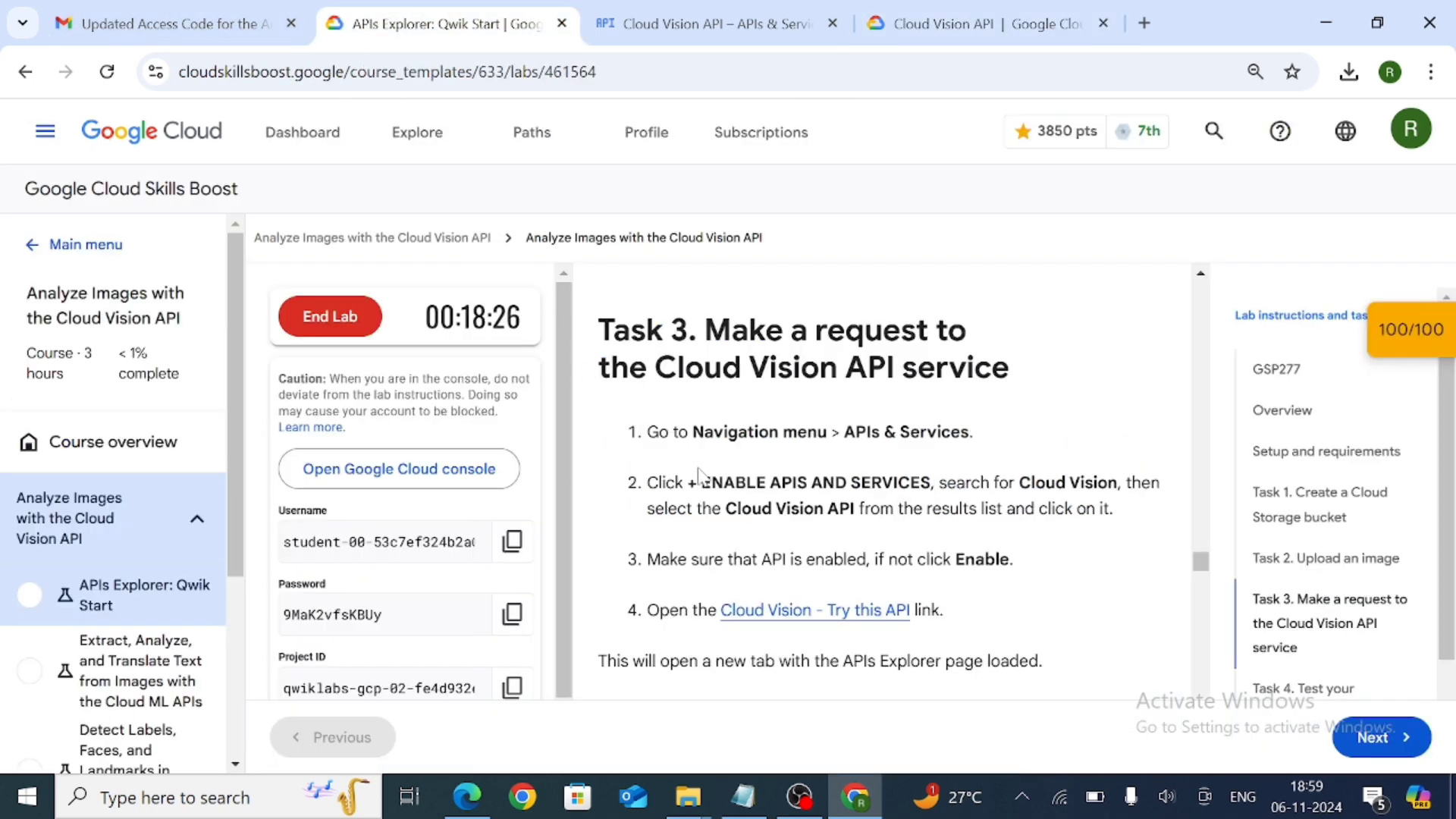
scroll(698, 472, down, 3)
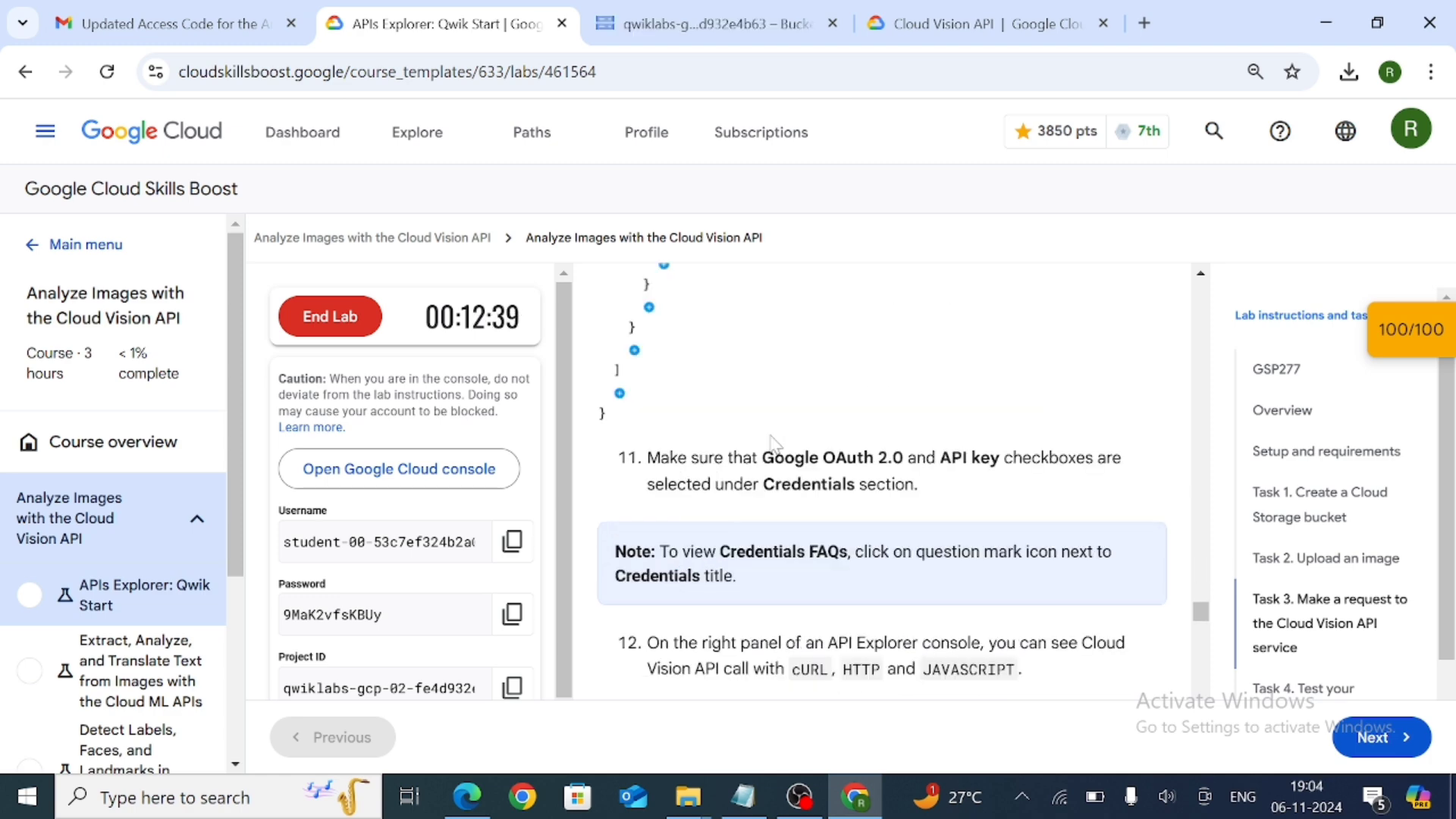
scroll(772, 442, down, 3)
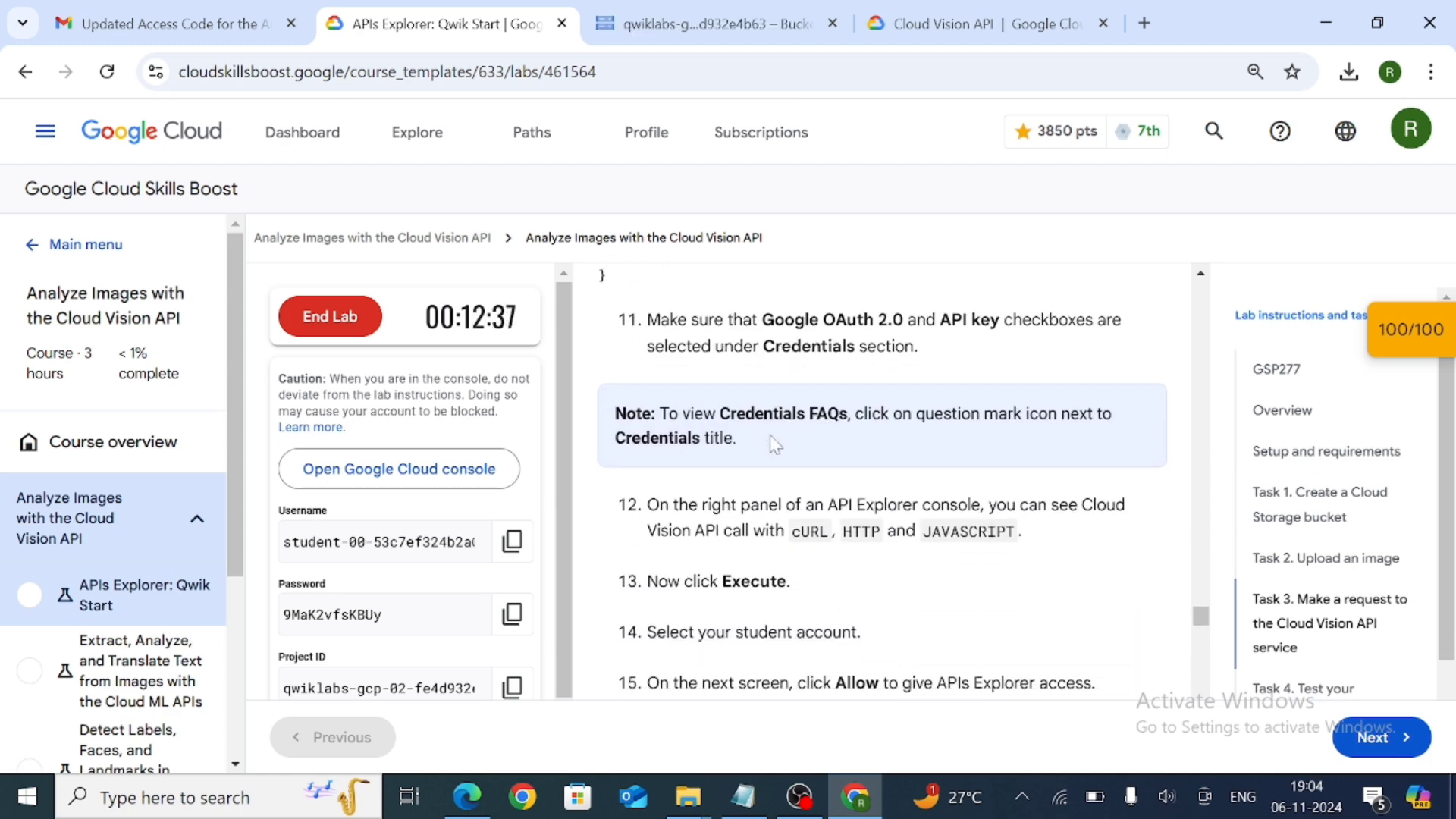
scroll(772, 442, down, 10)
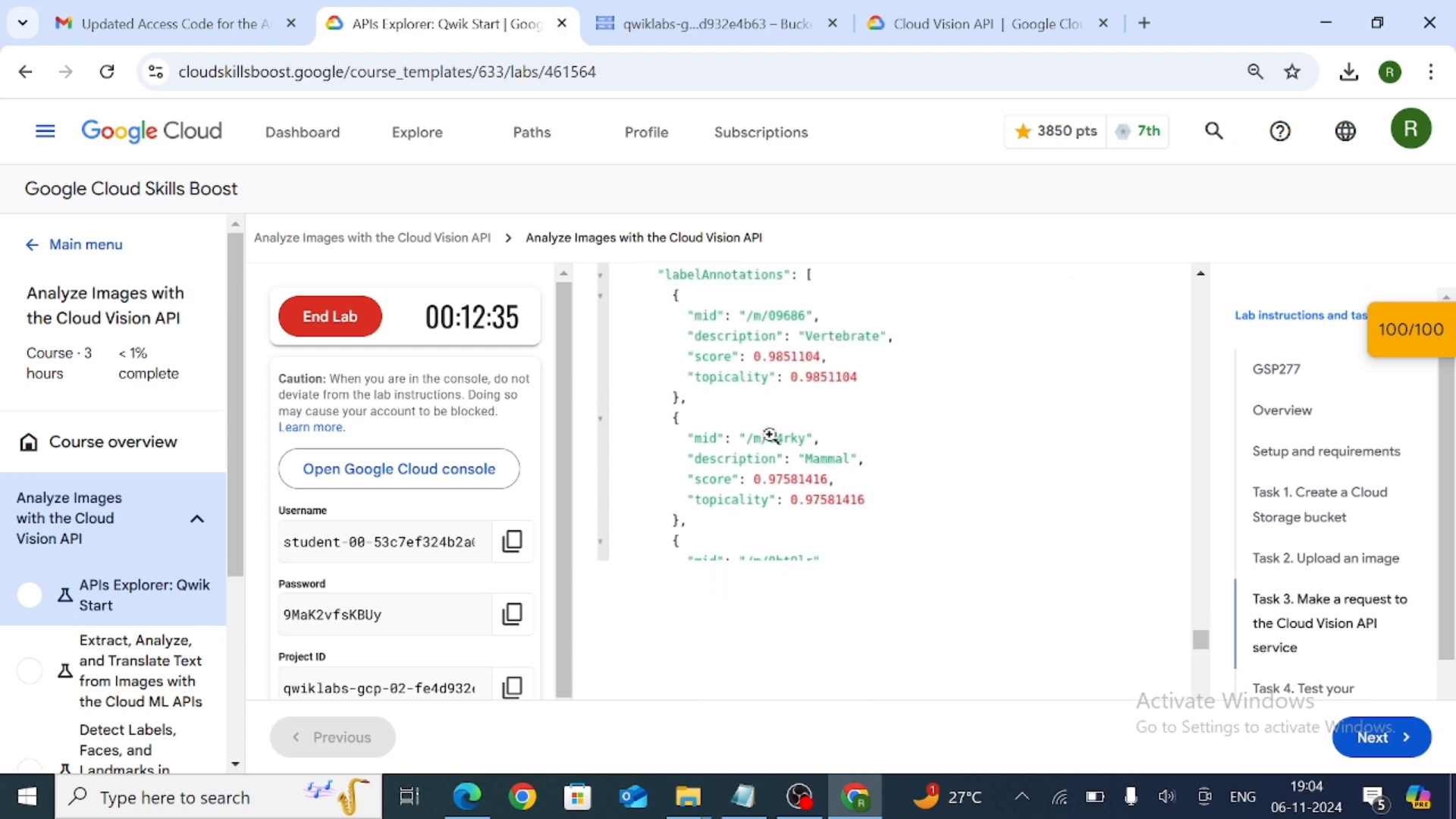
scroll(772, 443, down, 1)
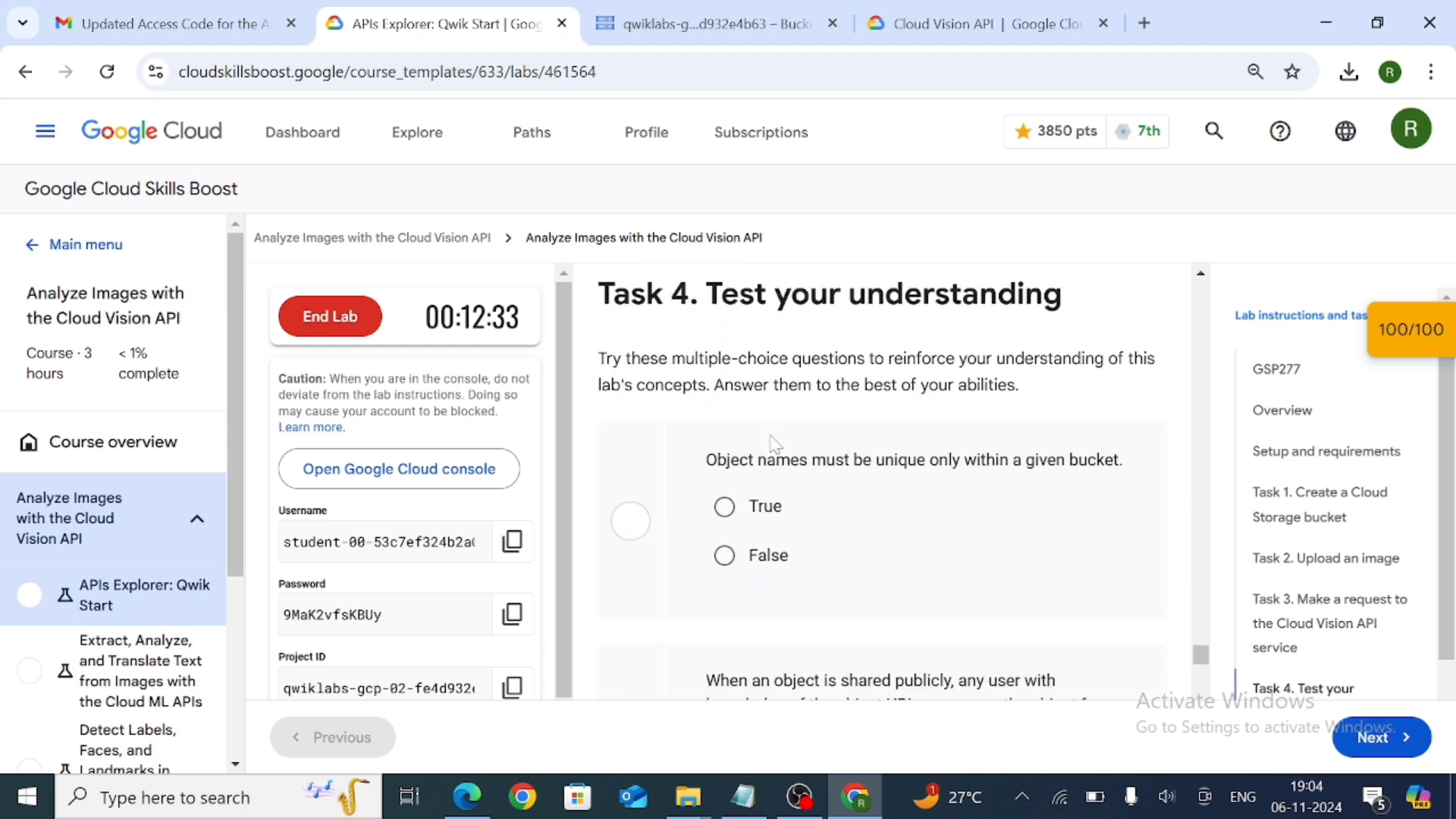
click(725, 508)
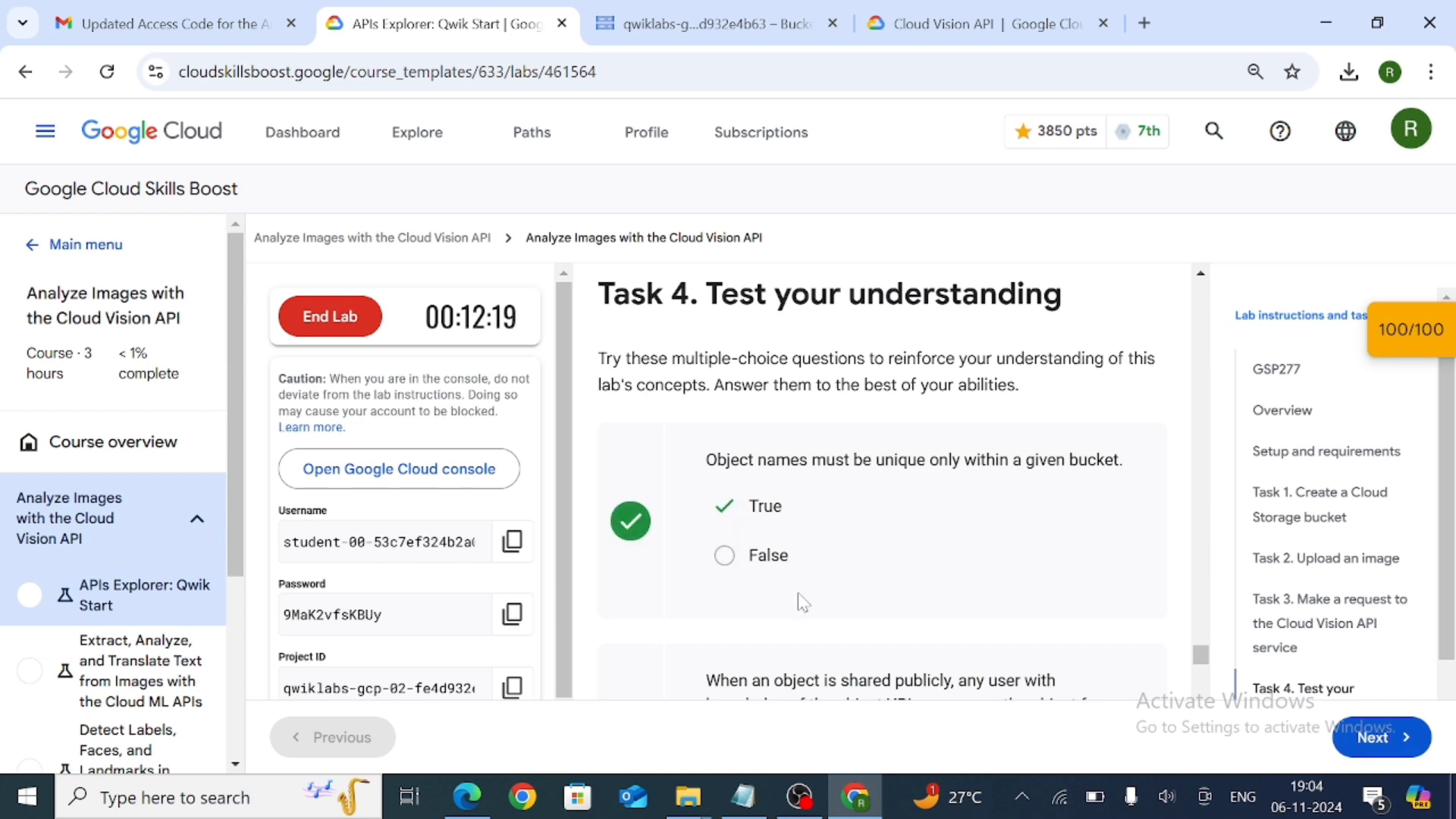
scroll(801, 599, down, 3)
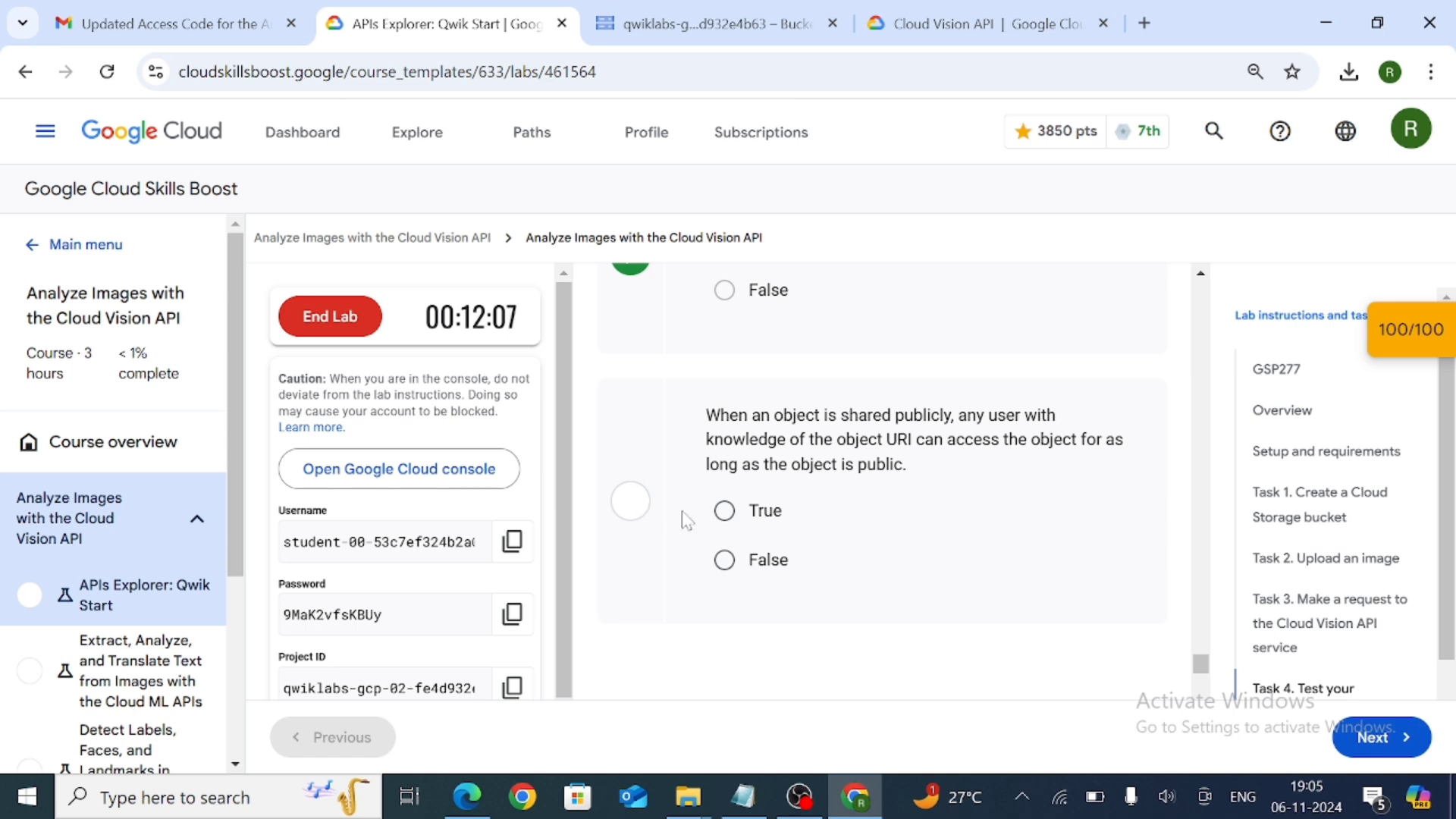
click(747, 522)
Step: End the lab, confirm ending it, and dismiss the satisfaction survey without submitting a rating
scroll(749, 528, down, 5)
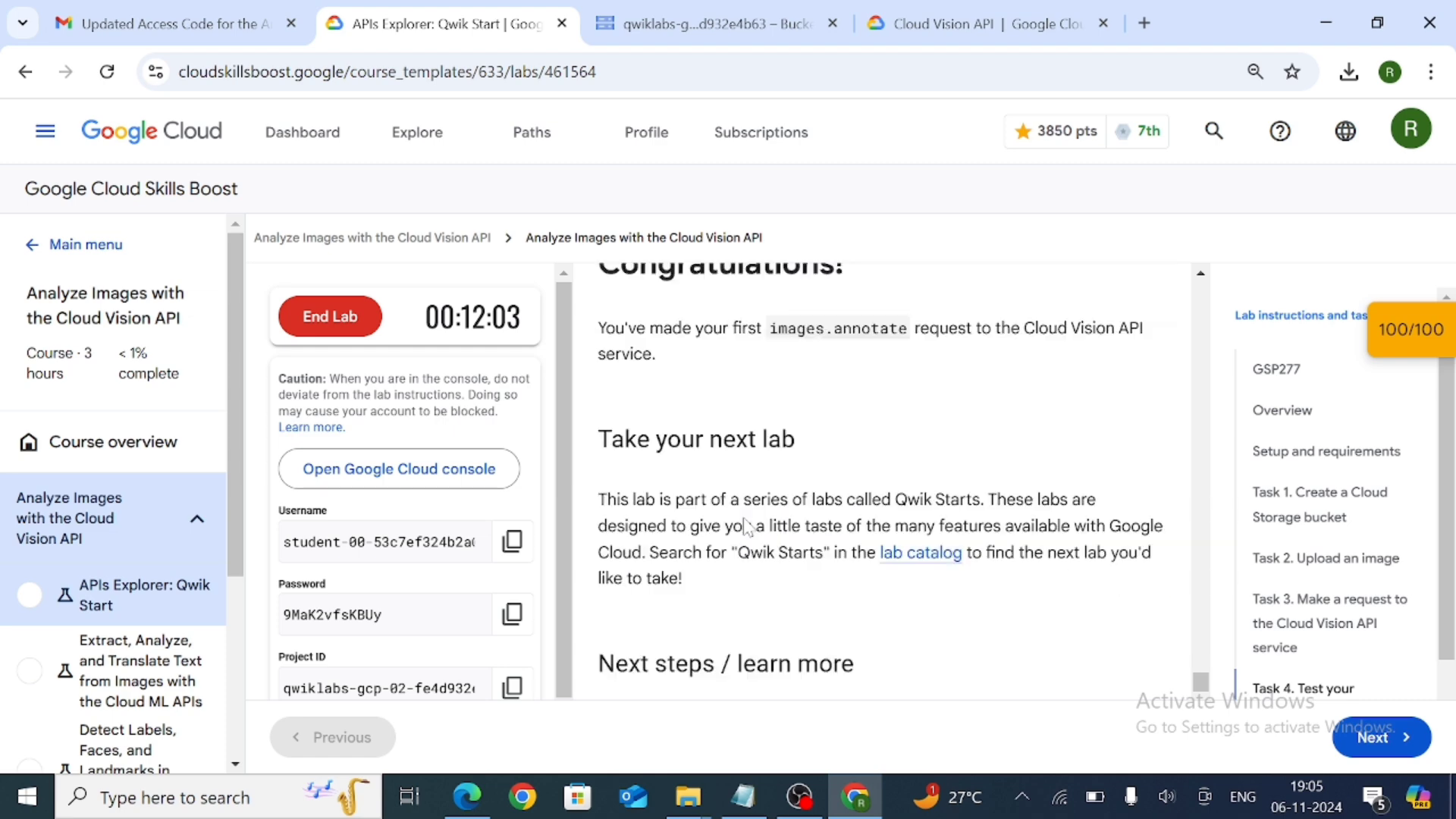
scroll(748, 528, up, 10)
scroll(747, 527, up, 15)
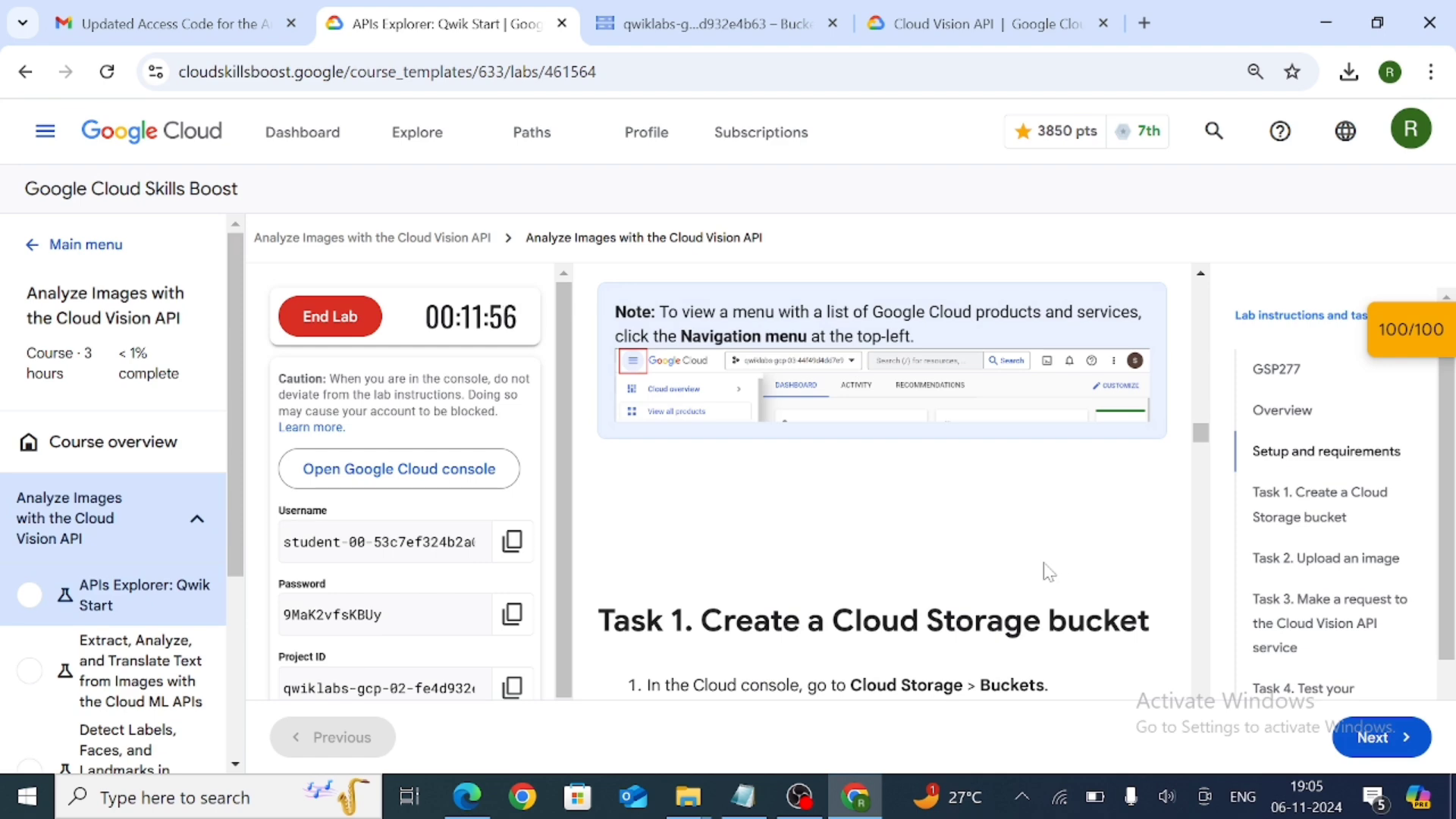
click(352, 342)
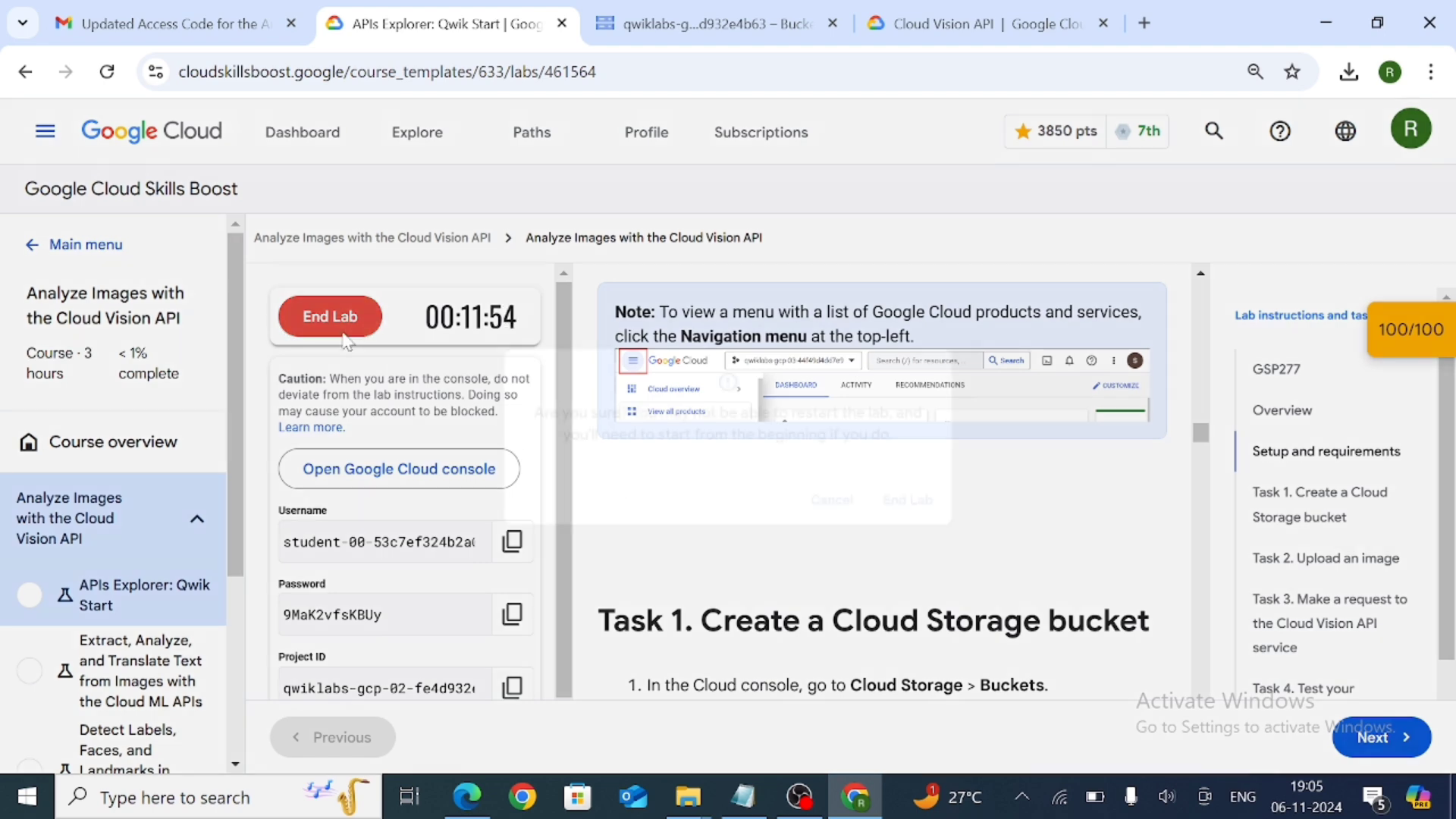
click(921, 506)
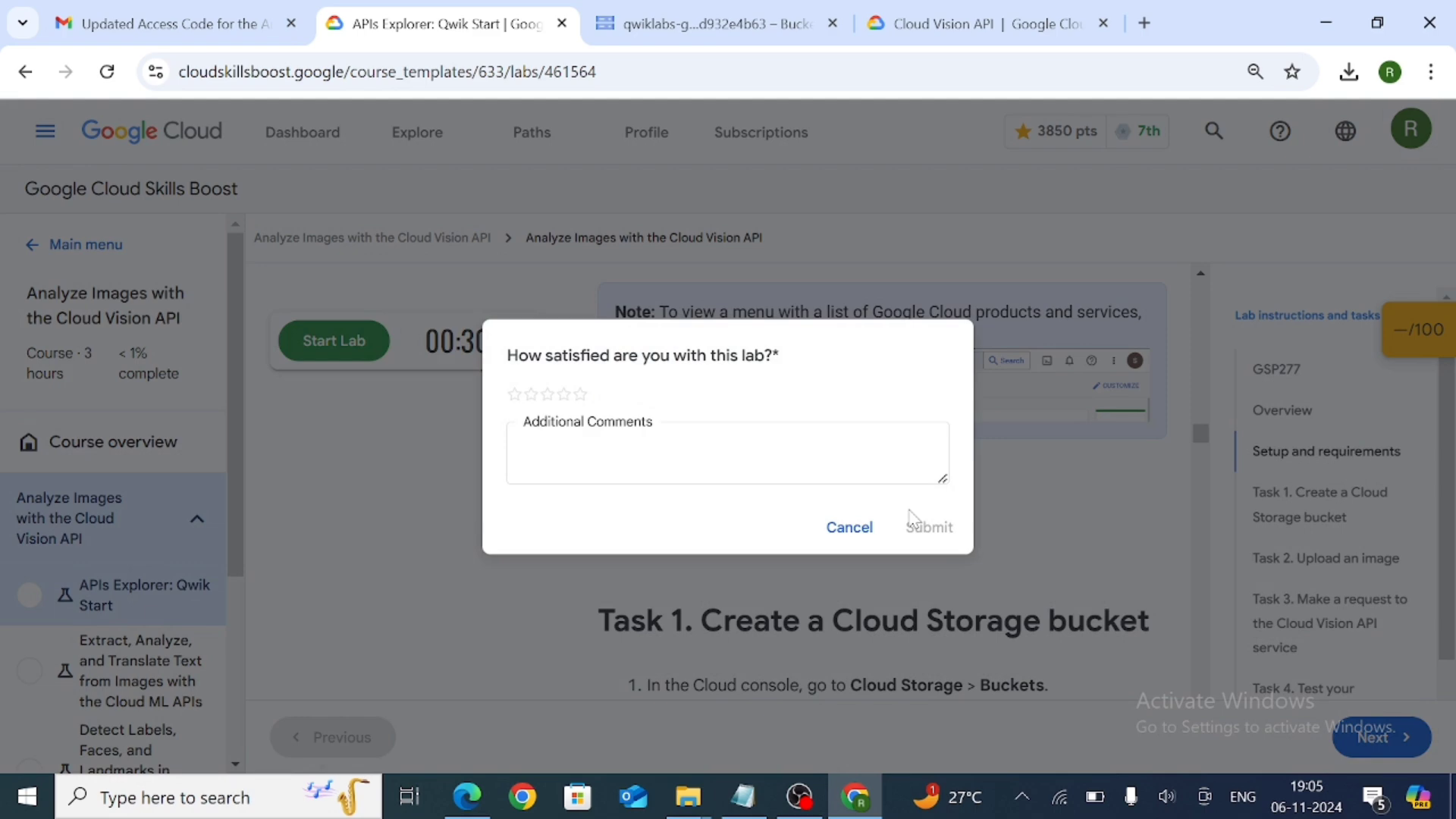
click(851, 528)
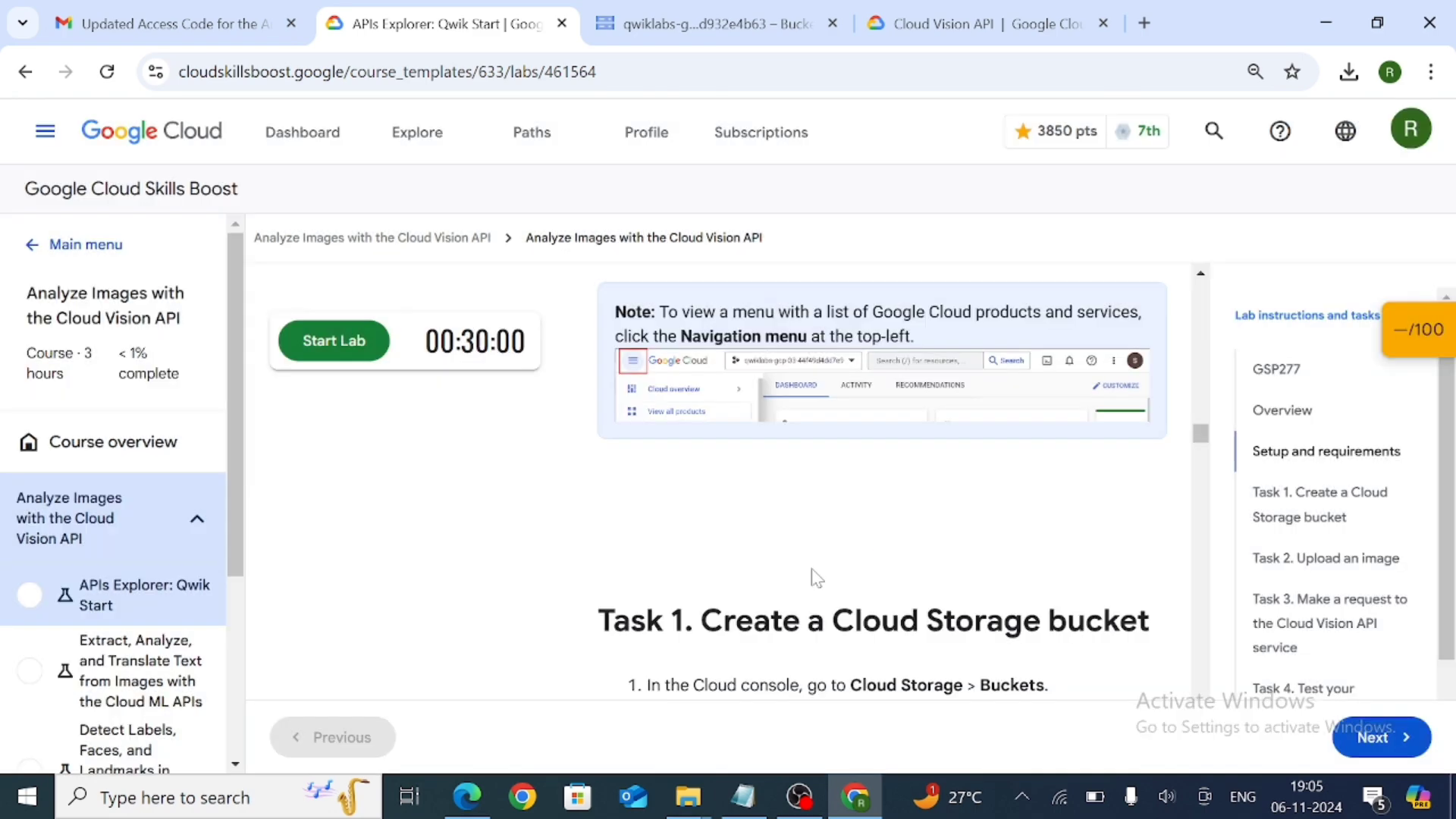